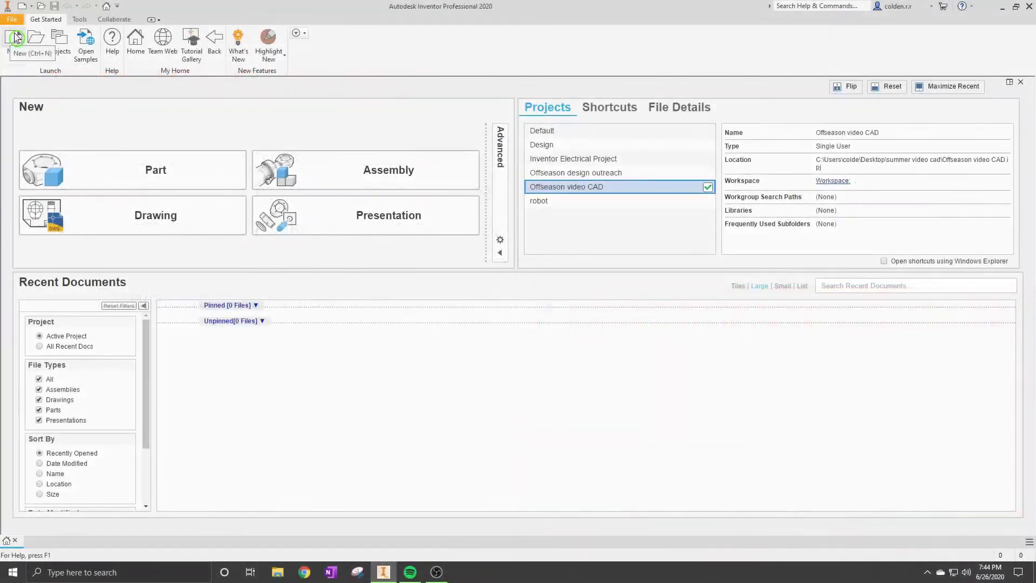
Create a new Part1 from the Standard.ipt template and begin a 2D sketch.
click(17, 38)
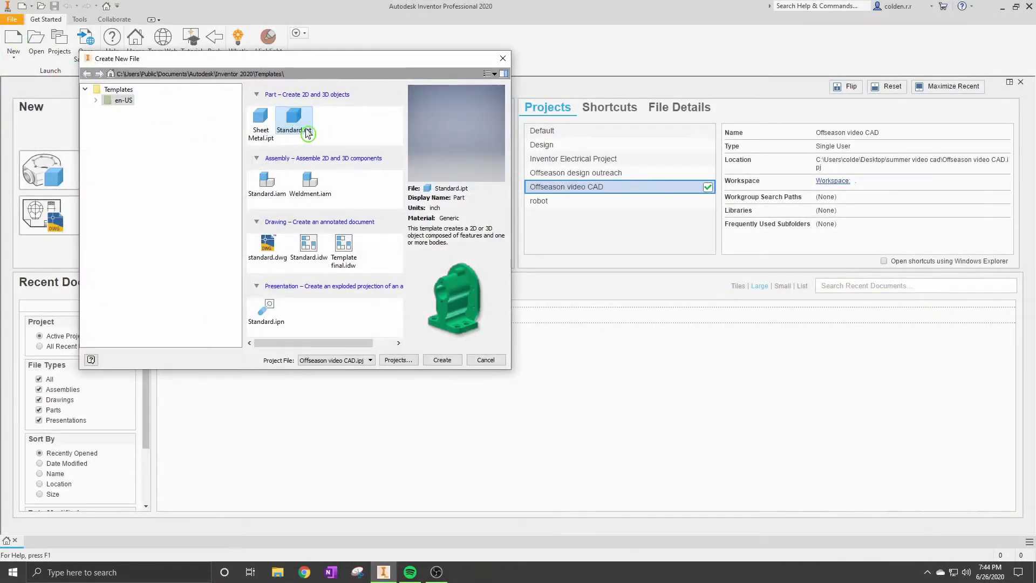
click(445, 360)
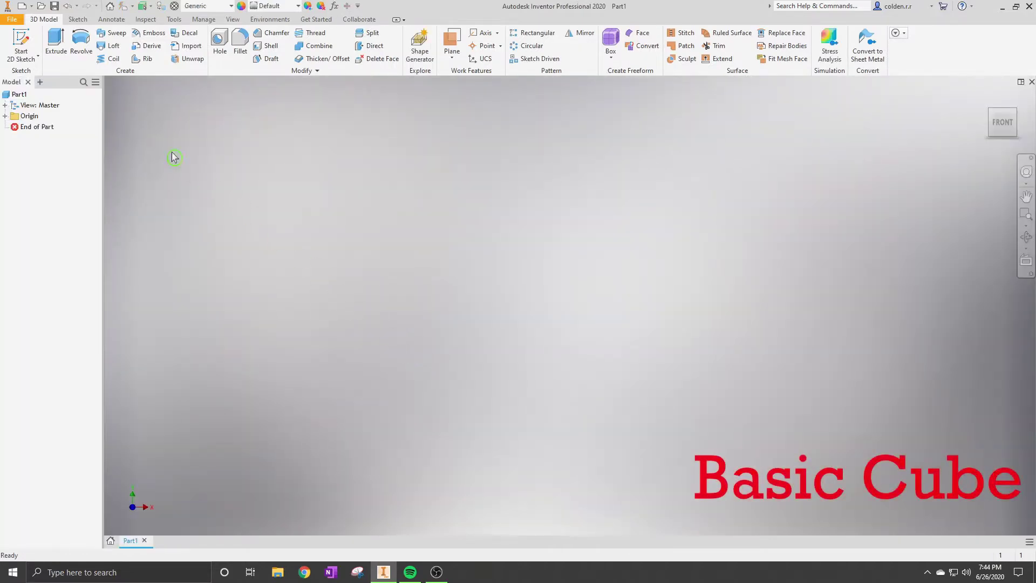
click(16, 37)
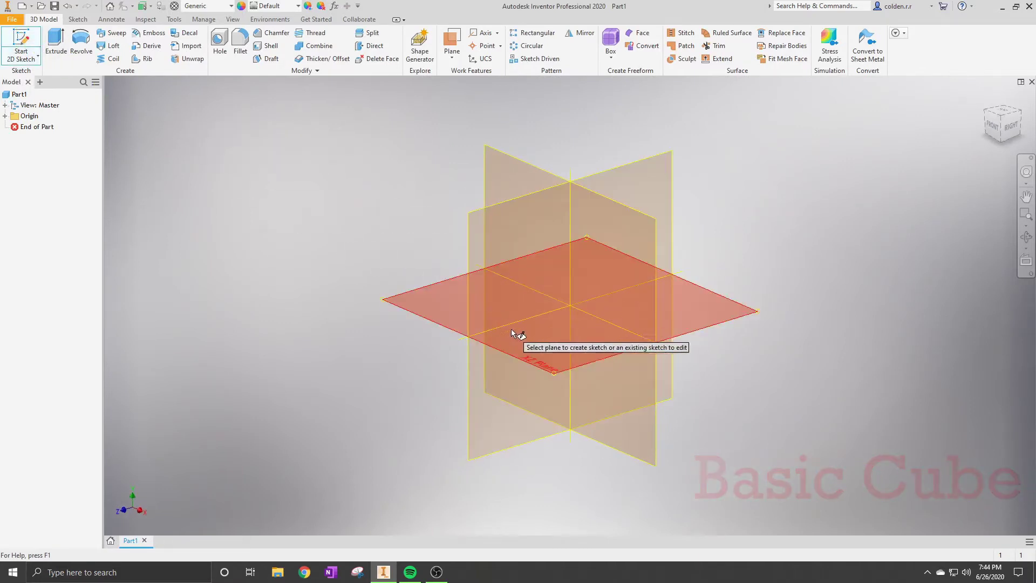
On the XZ plane, sketch a 1 × 1 in square from the origin and finish the sketch.
click(551, 351)
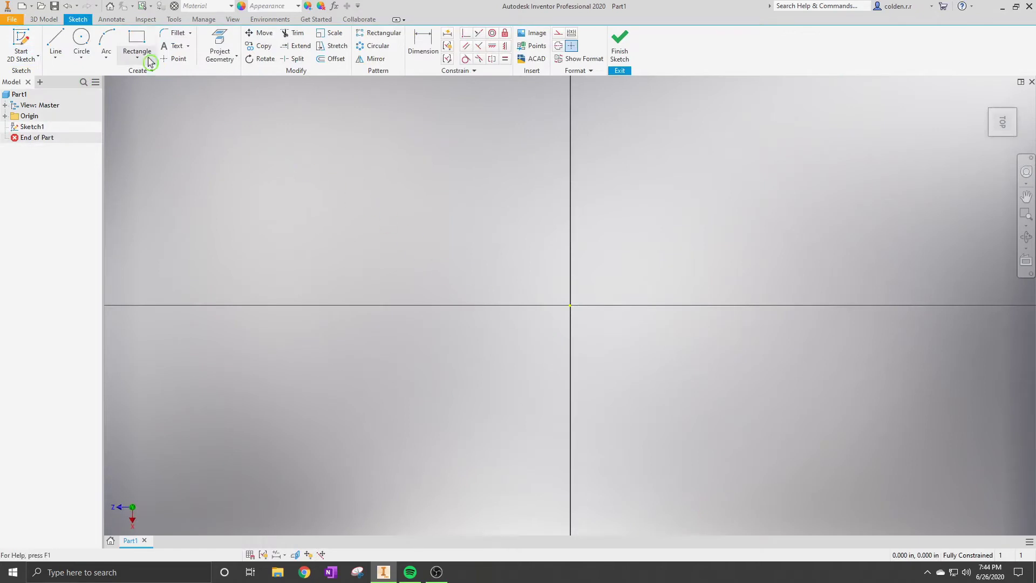
click(138, 41)
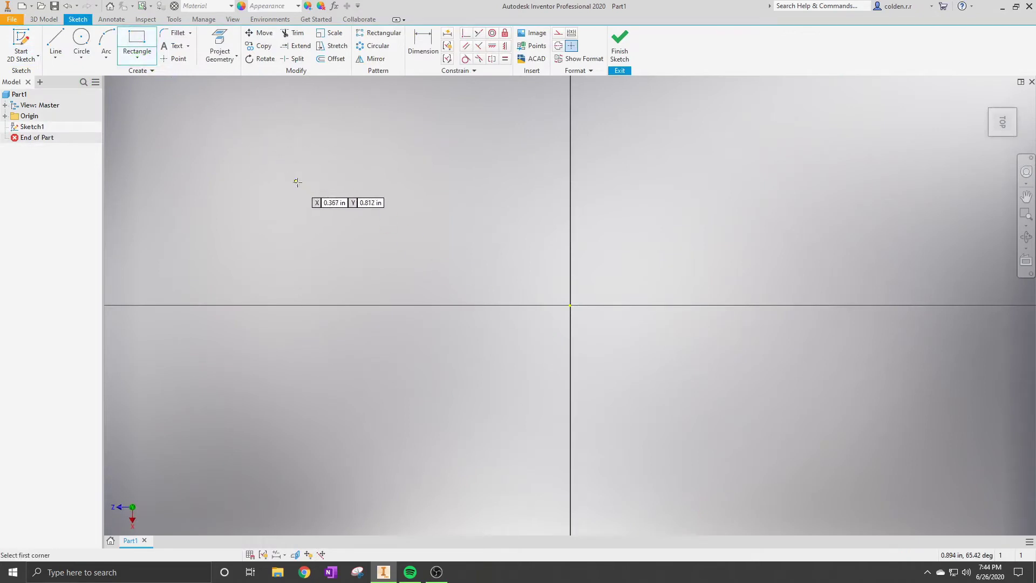
click(570, 306)
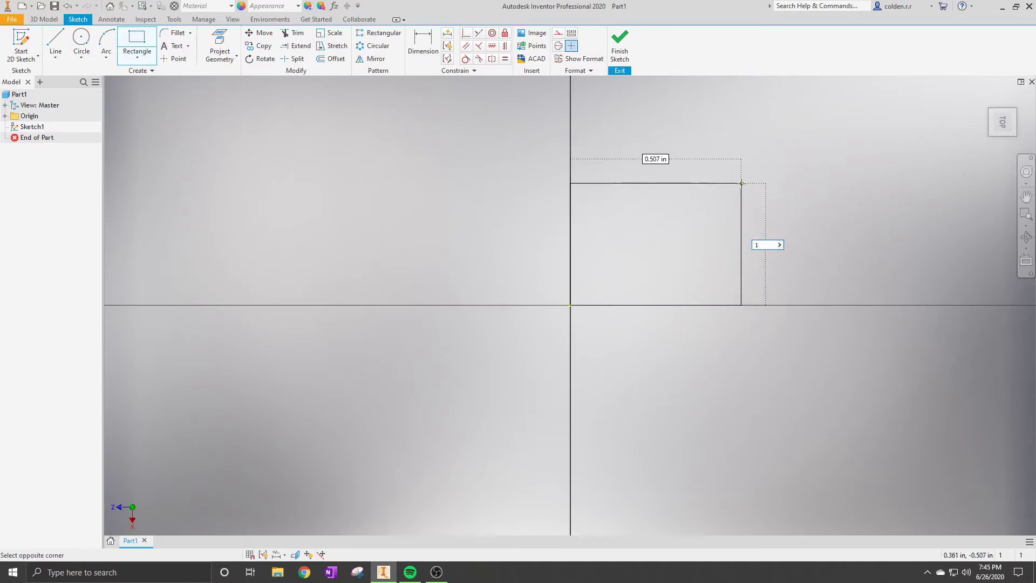
text(1)
key(Tab)
key(Return)
scroll(705, 201, up, 1)
mouse_move(704, 201)
middle_down()
mouse_move(694, 238)
mouse_move(578, 317)
mouse_move(555, 319)
middle_up()
key(Escape)
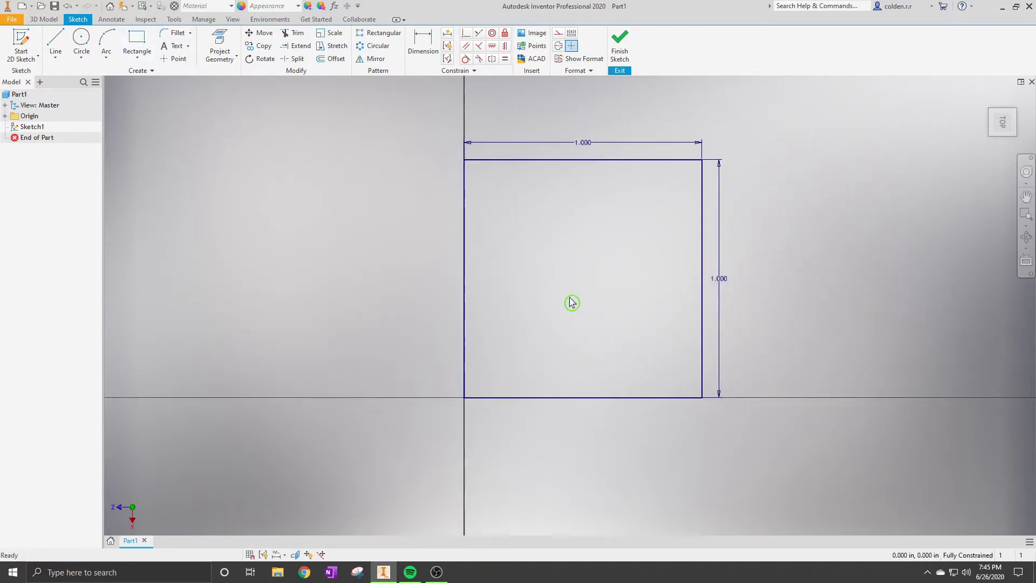
click(620, 57)
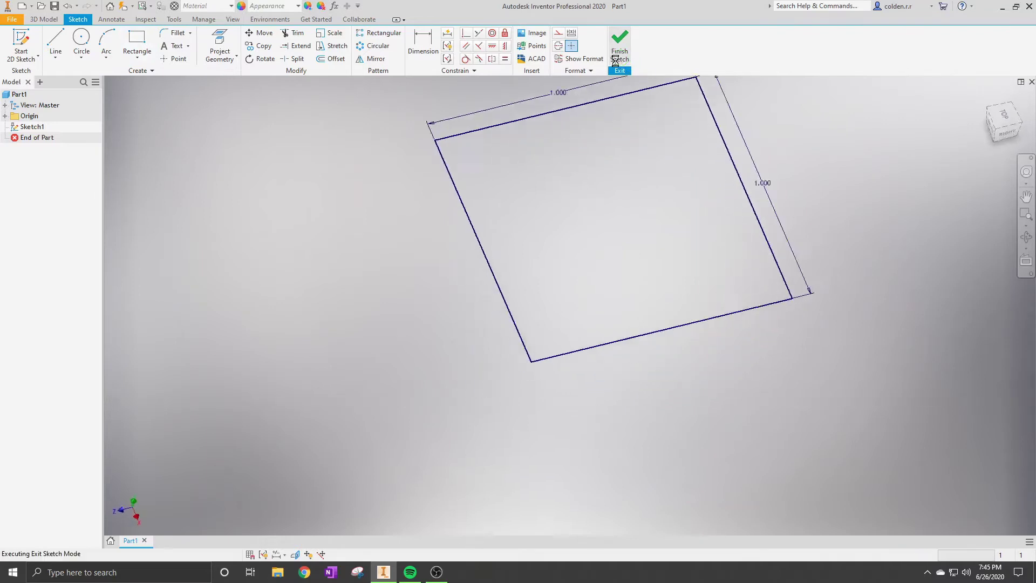
Extrude the square 1.000 in into a solid cube.
mouse_move(590, 198)
middle_down()
mouse_move(583, 192)
mouse_move(493, 314)
middle_up()
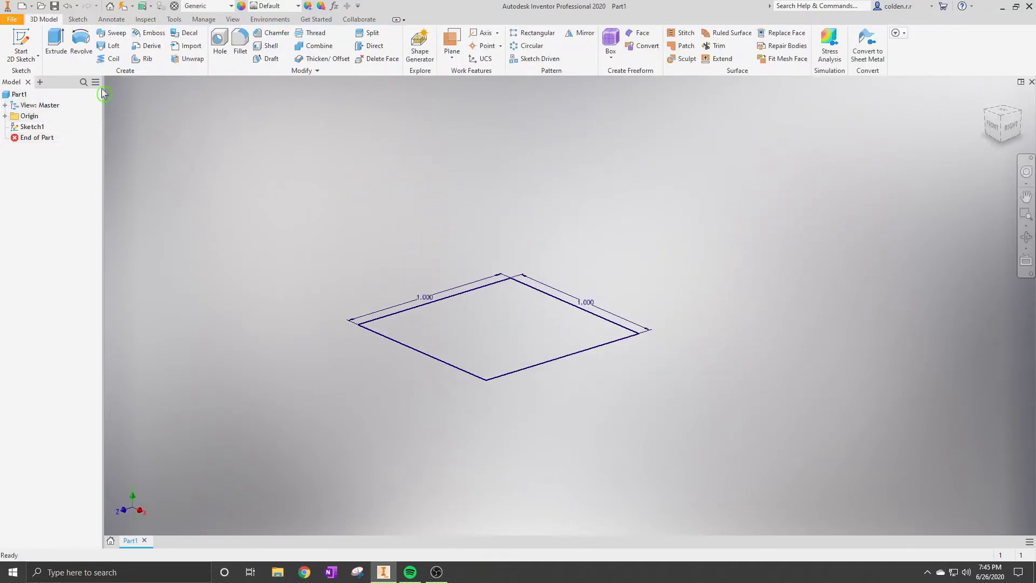
click(56, 42)
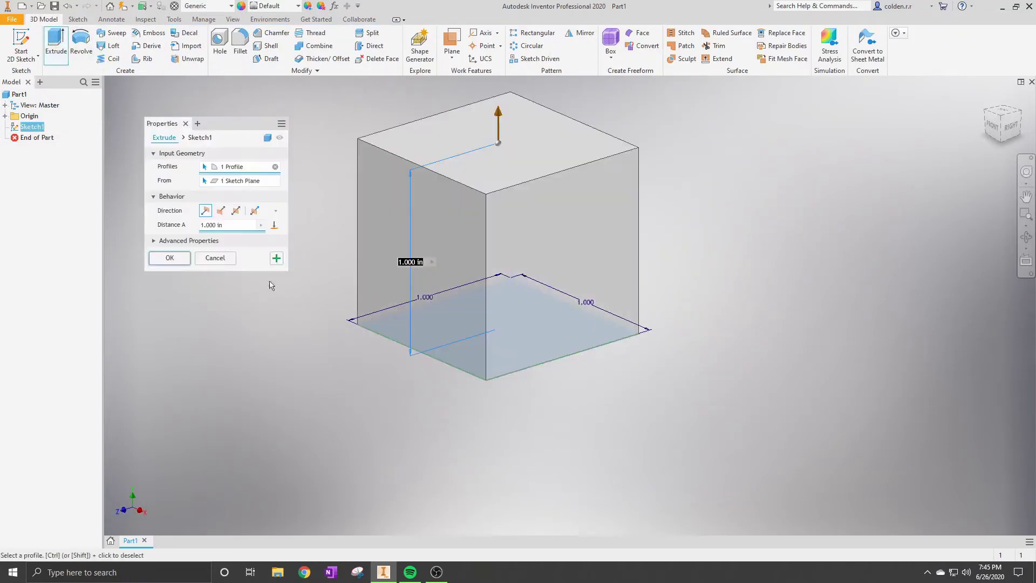
click(189, 258)
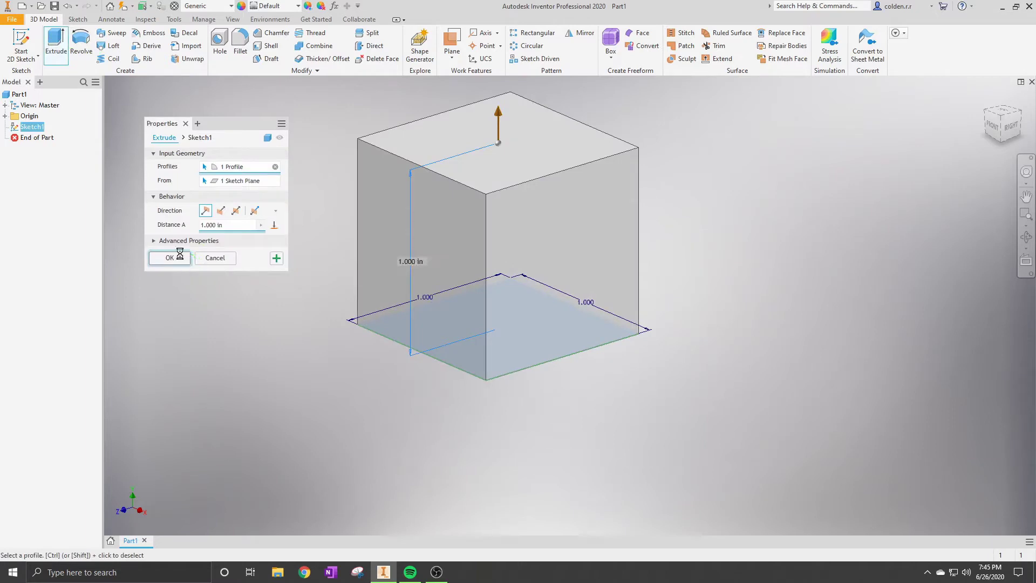
Try Walnut and White Ash, then apply White Oak - Natural Medium-Gloss to the cube.
click(290, 7)
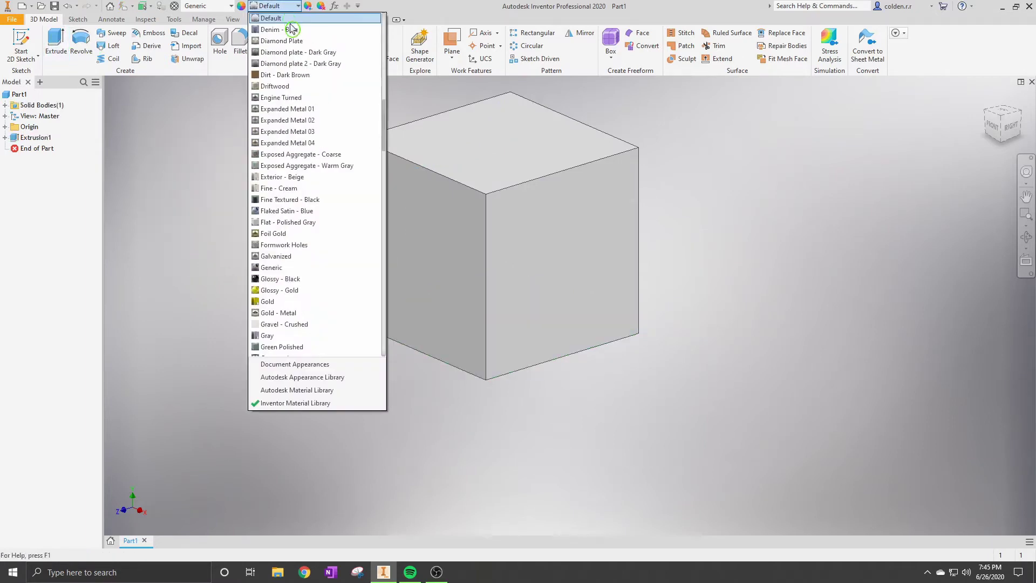
scroll(291, 54, down, 15)
scroll(292, 245, down, 1)
click(305, 257)
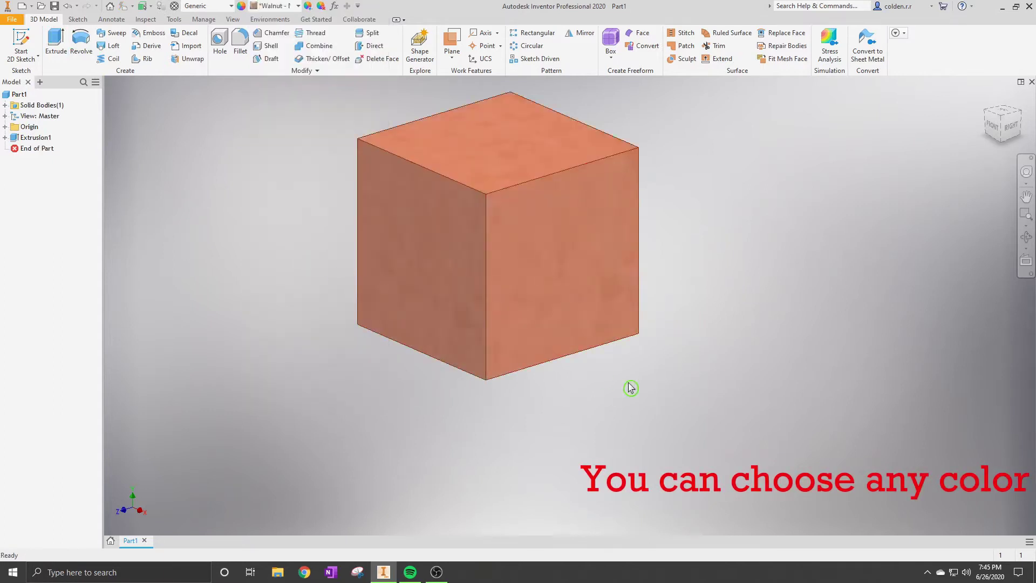
click(269, 8)
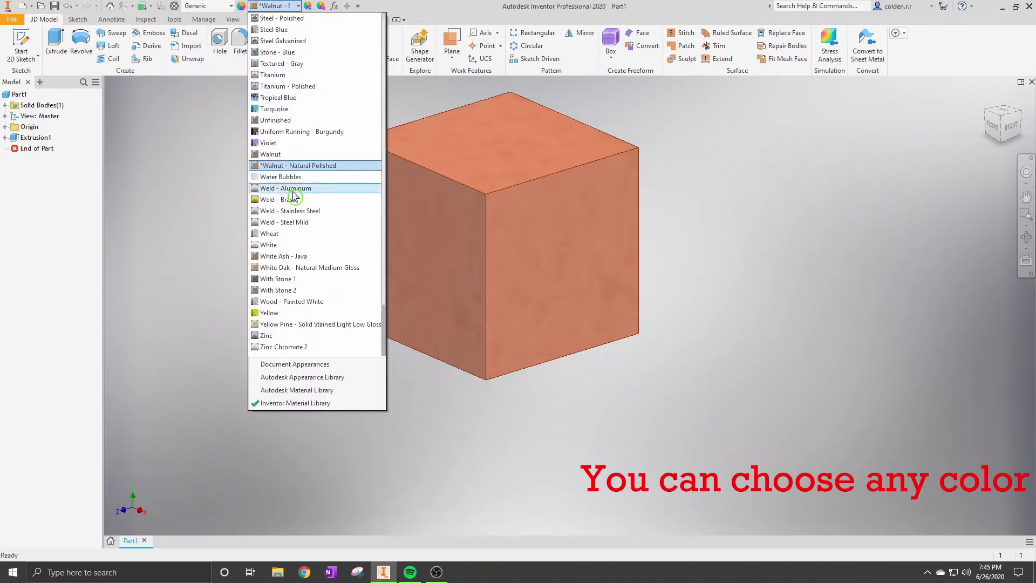
click(304, 259)
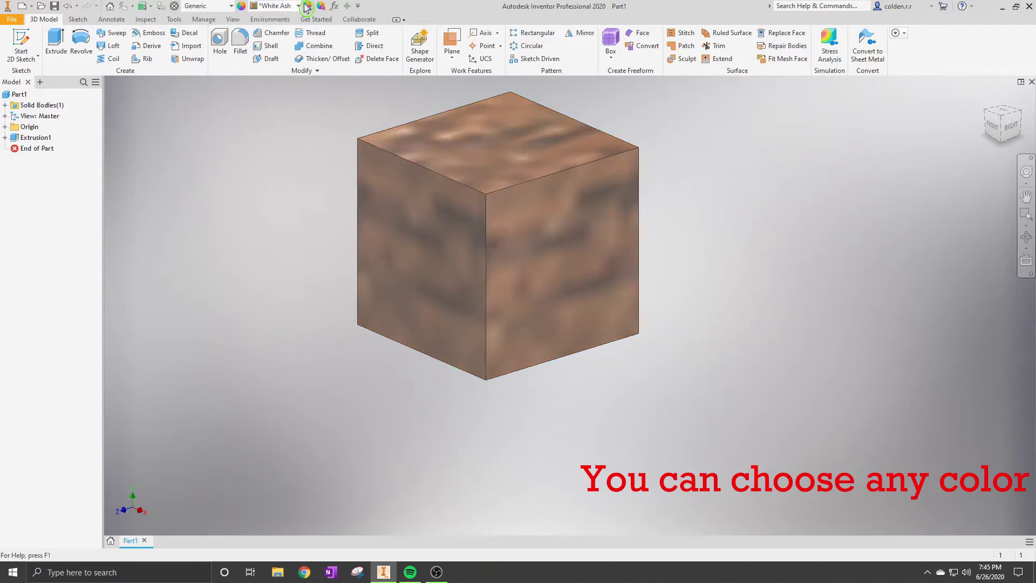
click(298, 6)
click(304, 267)
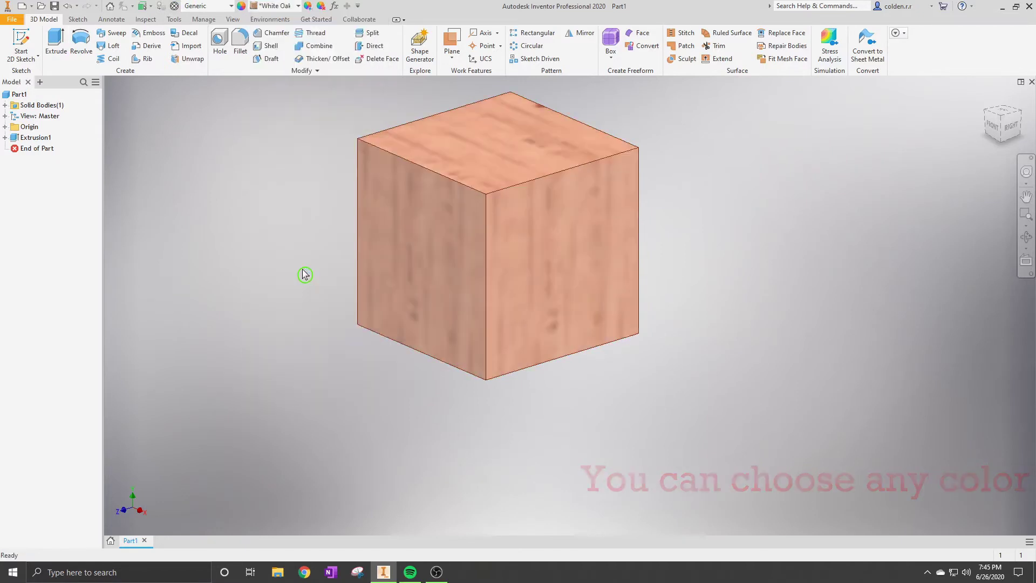
mouse_move(1003, 123)
mouse_down()
mouse_move(1000, 136)
mouse_move(972, 116)
mouse_move(985, 140)
mouse_move(1003, 127)
mouse_up()
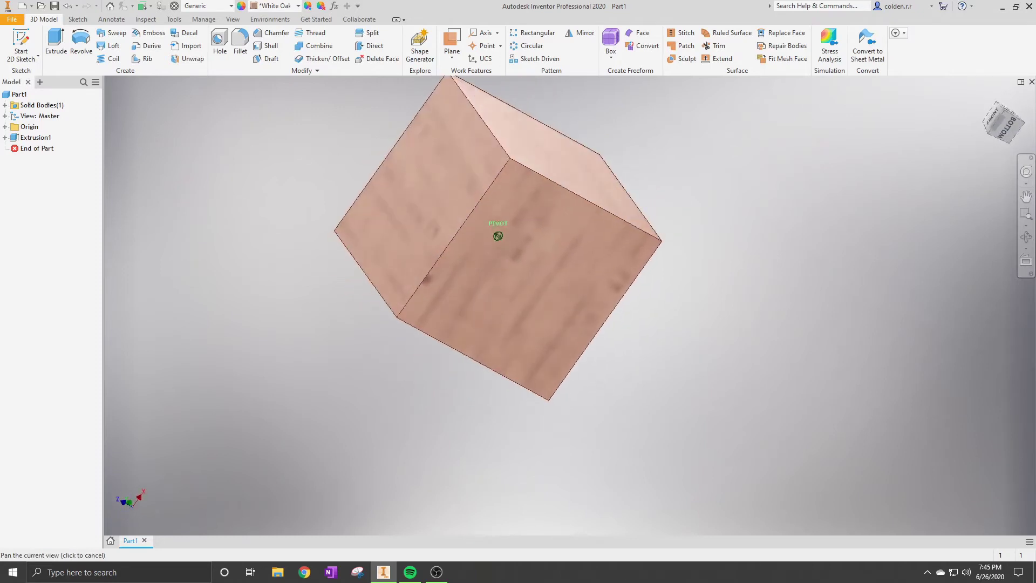
Save the part as Cube #1 and return to the Home screen.
key(ctrl+s)
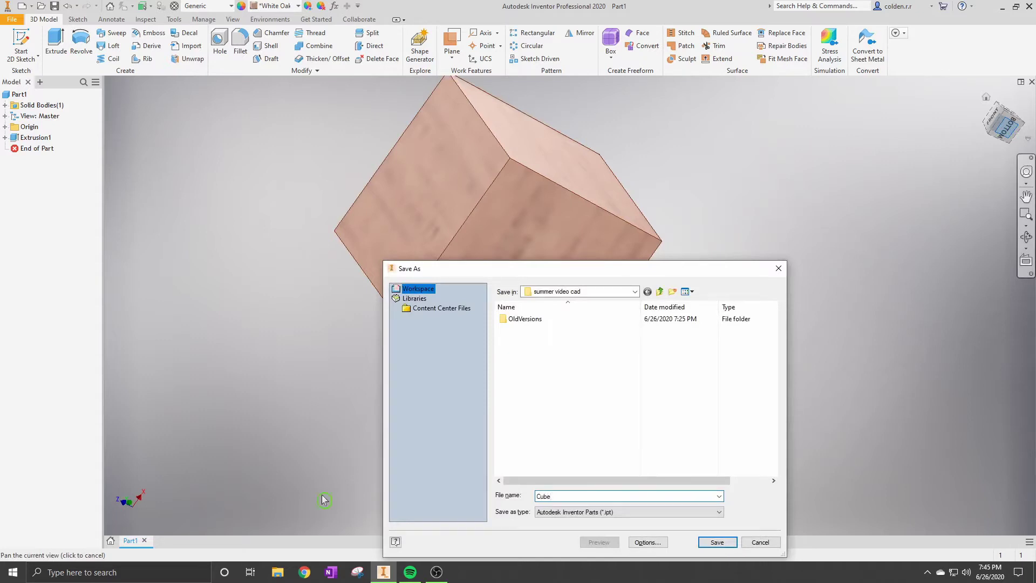
click(723, 543)
click(723, 543)
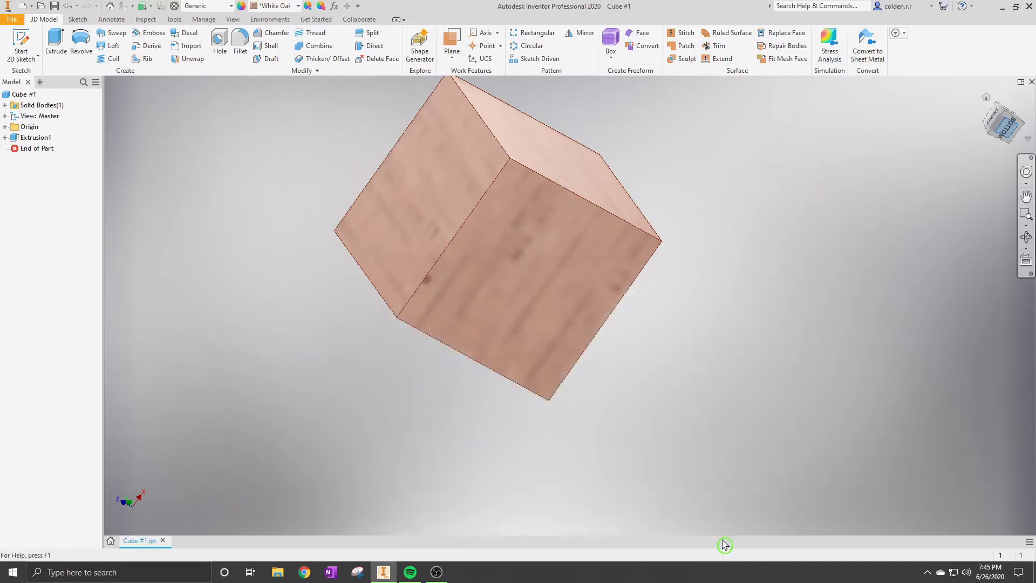
click(999, 119)
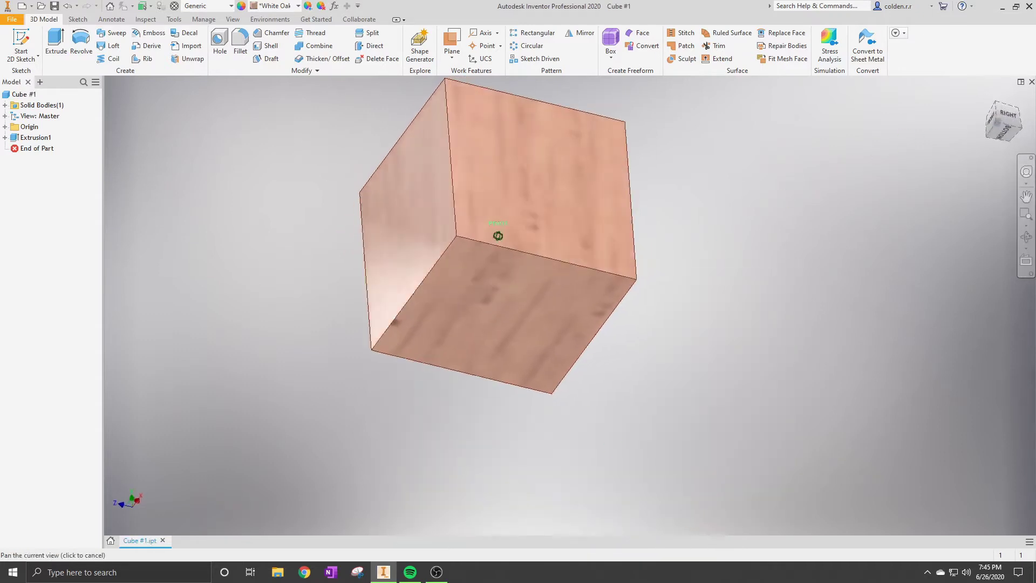
click(111, 541)
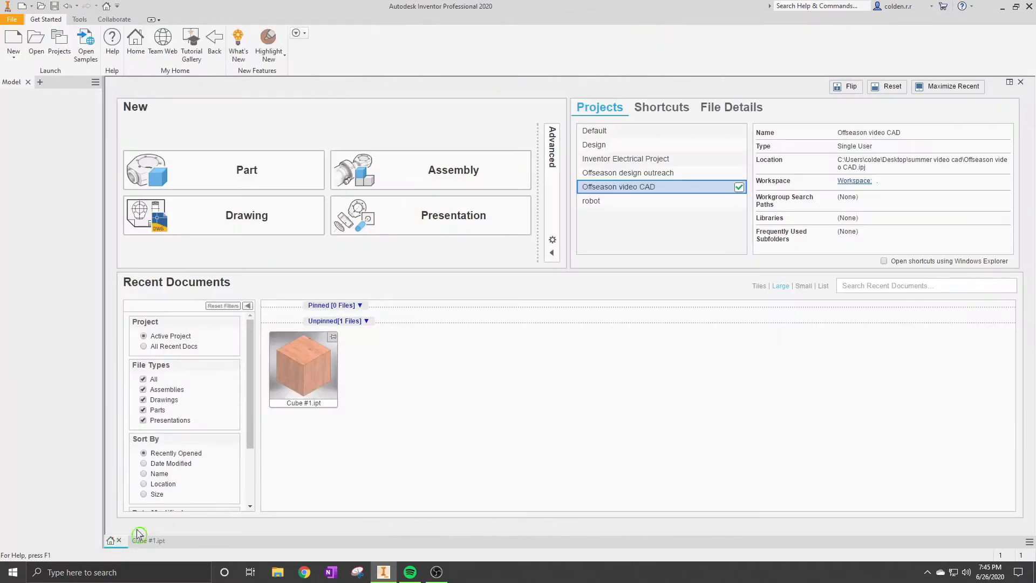
Create Part2 and sketch a 1 in diameter circle centred on the origin of the XZ plane.
click(246, 177)
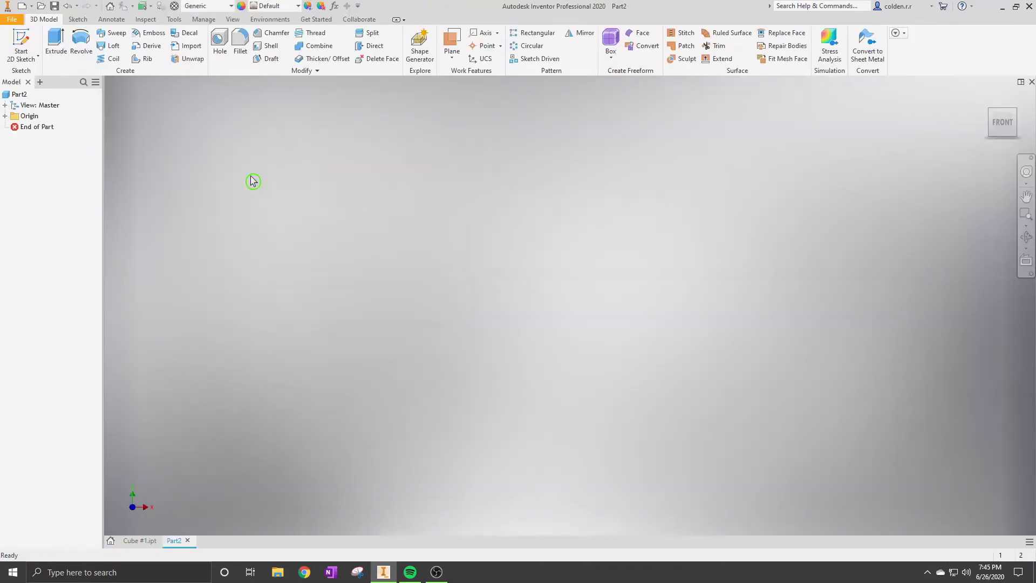
click(20, 43)
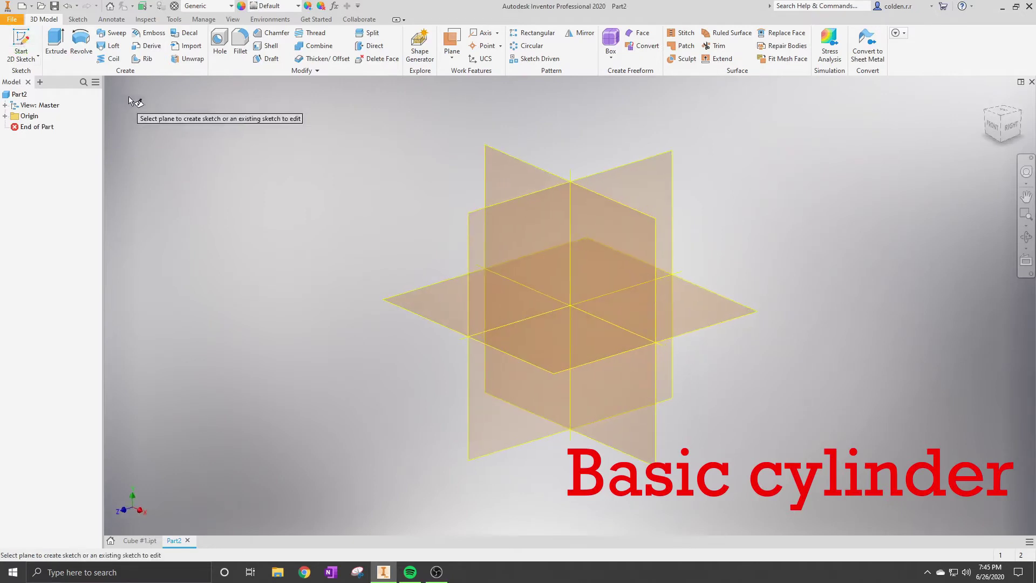
click(569, 353)
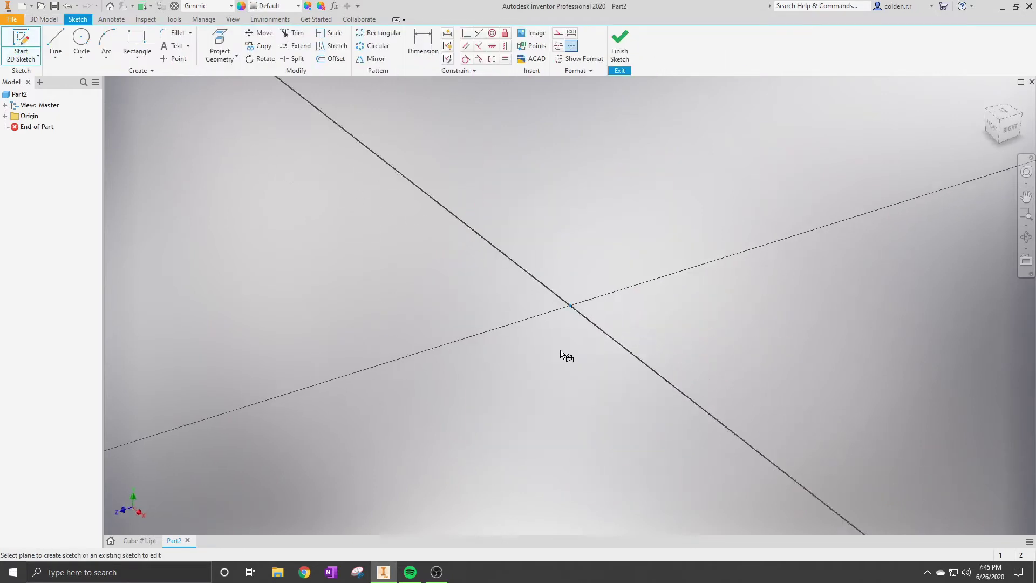
click(79, 46)
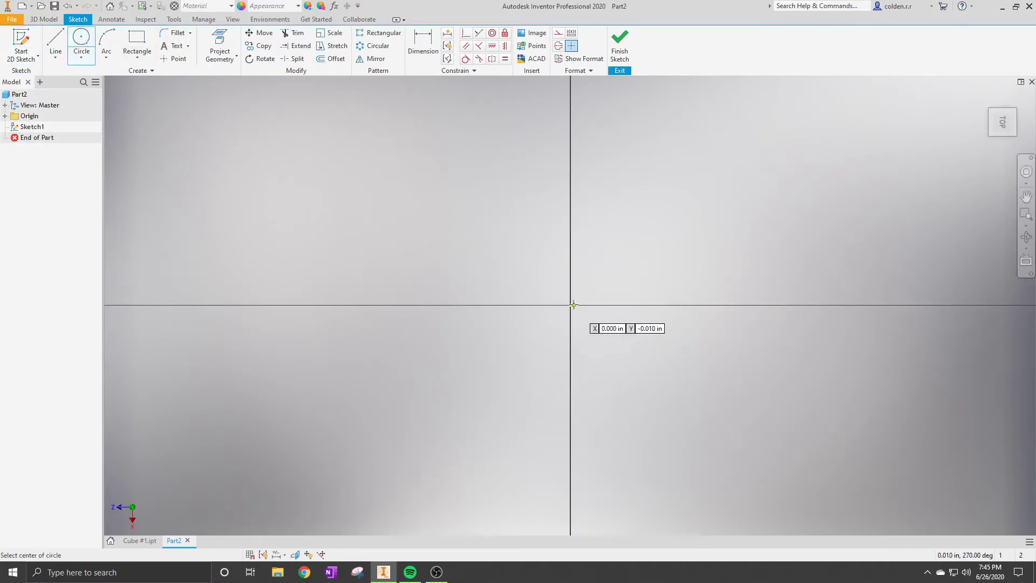
click(570, 306)
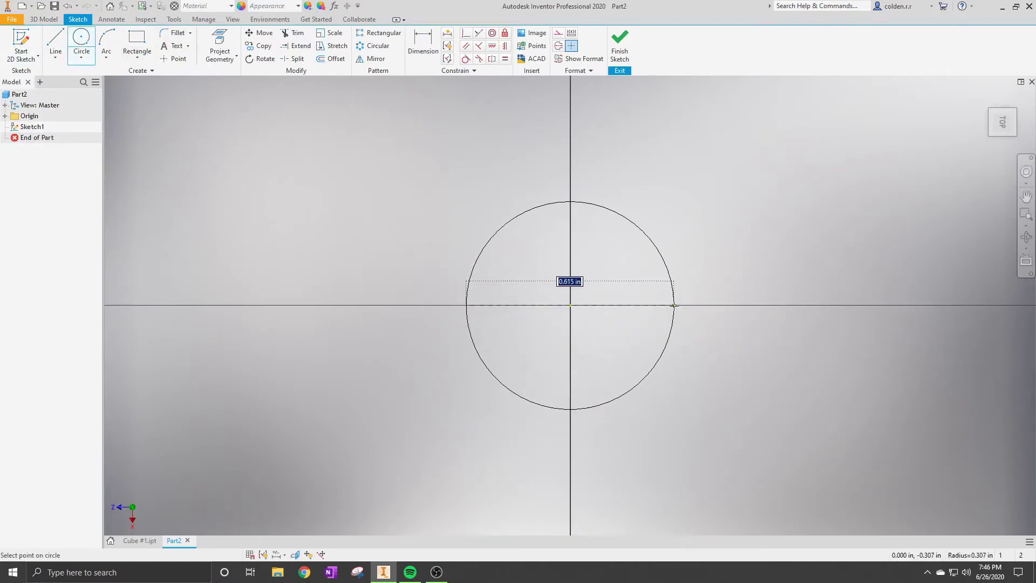
text(1)
key(Return)
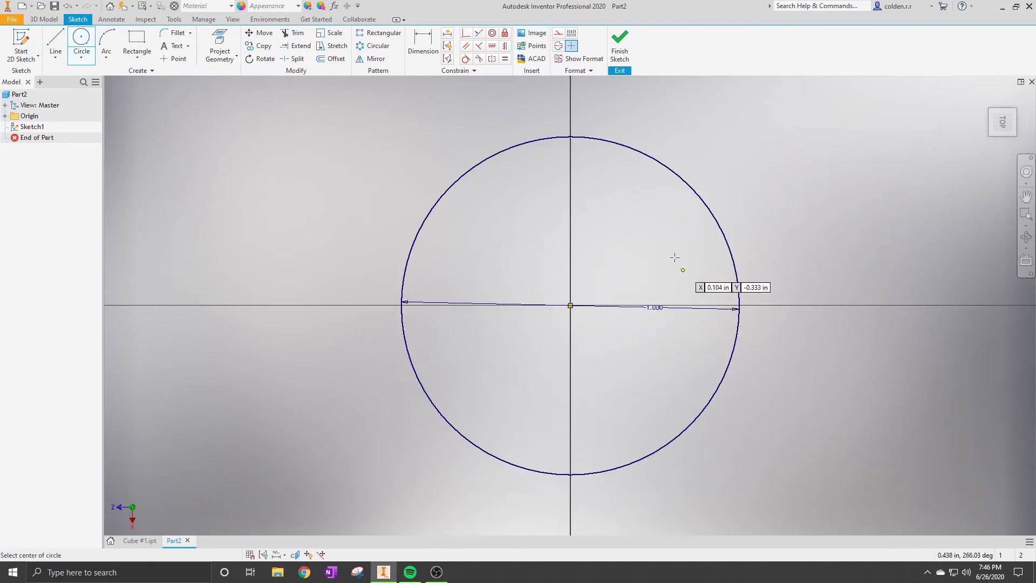
click(621, 54)
Extrude the 1 in circle 3 in into a solid cylinder.
click(57, 36)
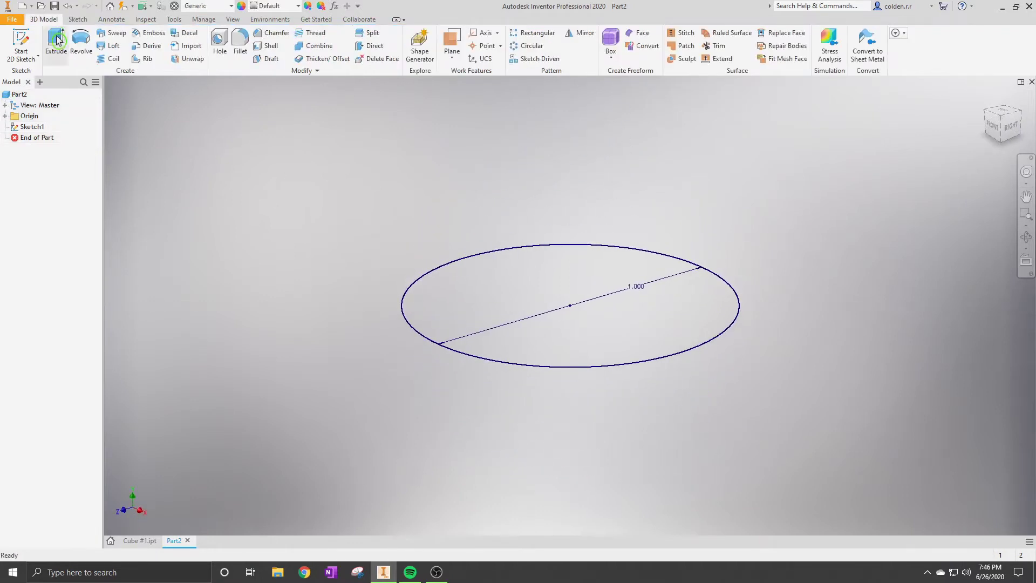
scroll(468, 277, down, 5)
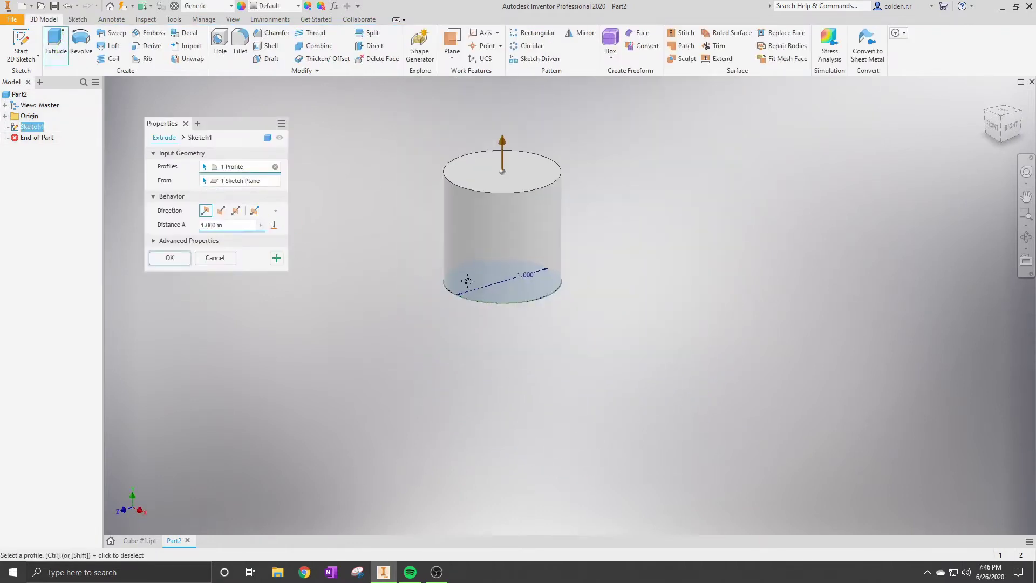
drag(229, 223, 185, 236)
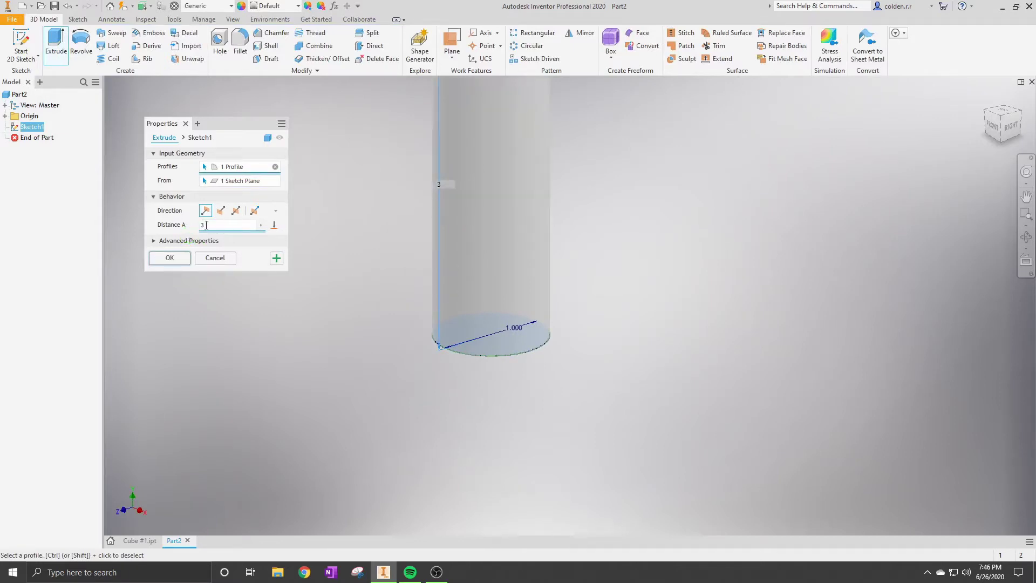
scroll(406, 347, down, 3)
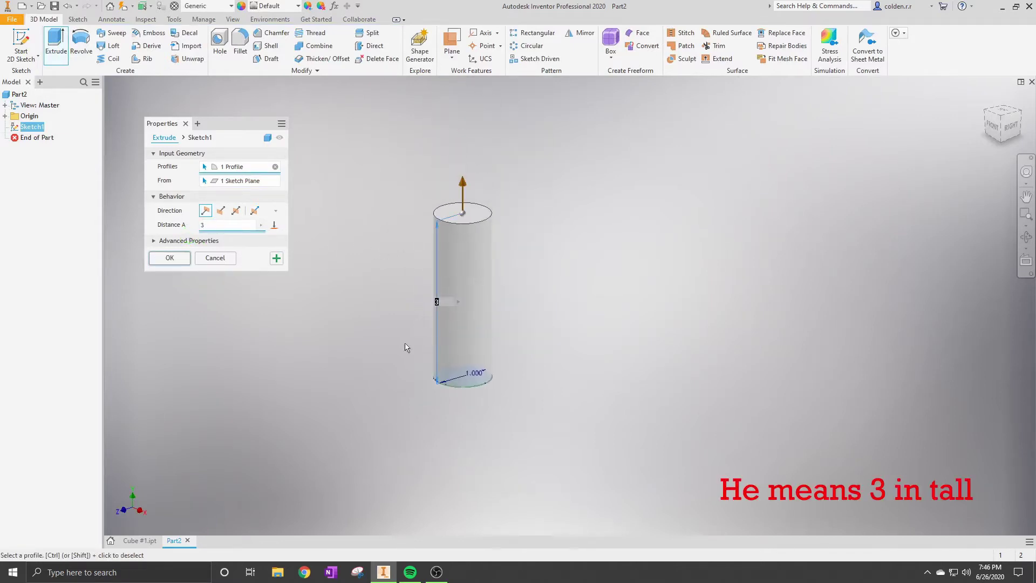
click(174, 262)
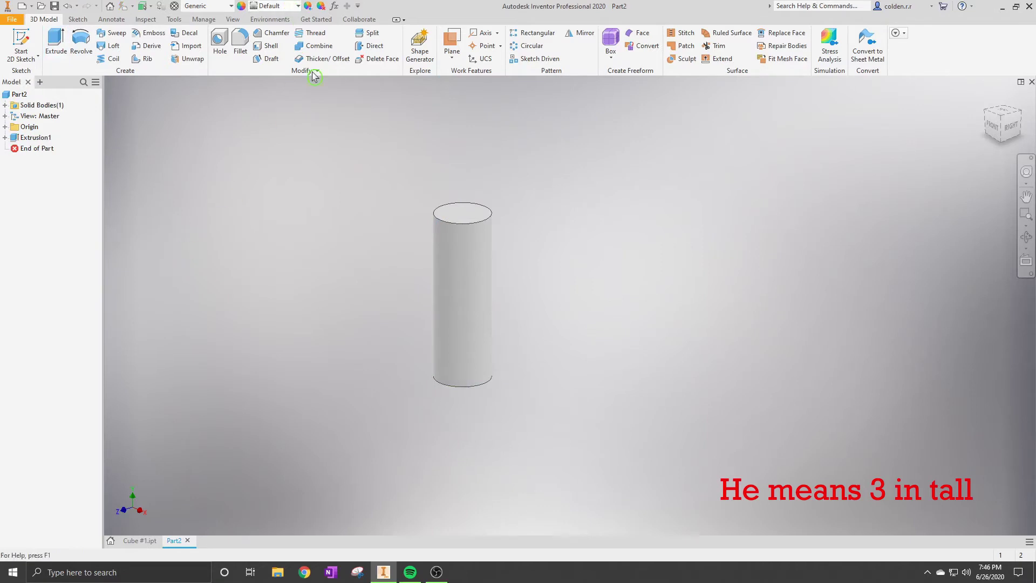
click(294, 6)
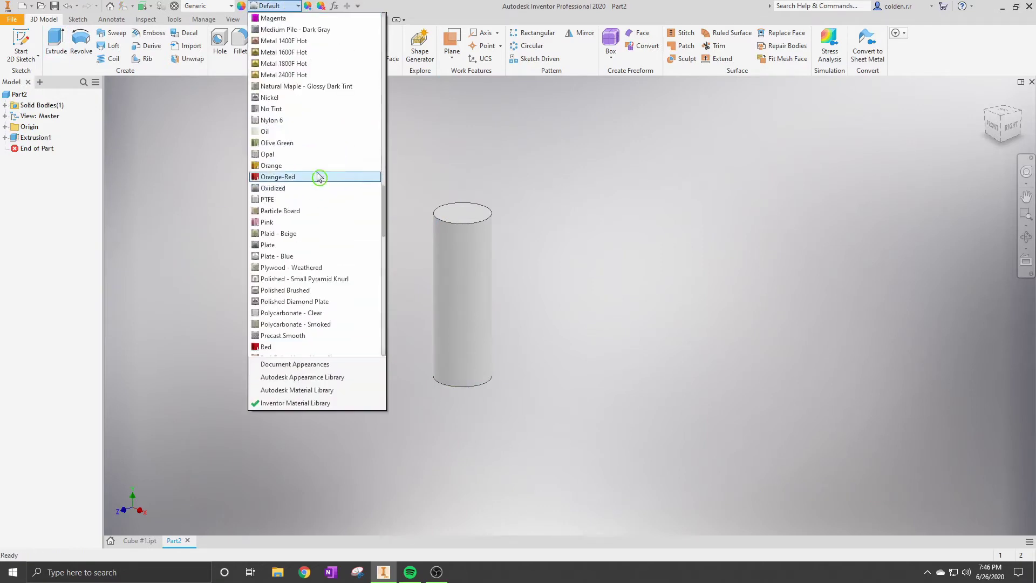
Apply the Orange-Red appearance to the cylinder.
click(304, 177)
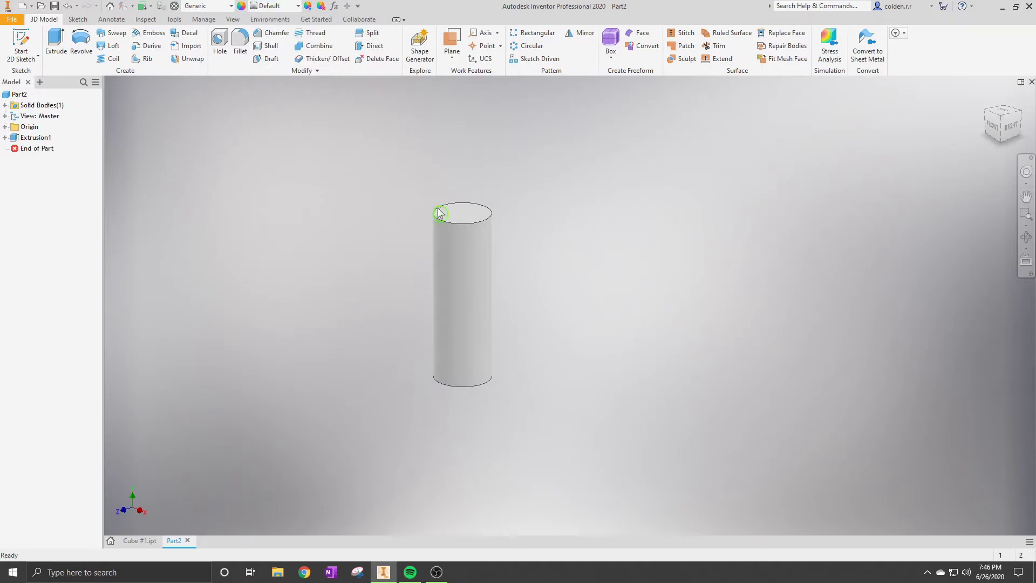
click(283, 11)
scroll(300, 127, down, 10)
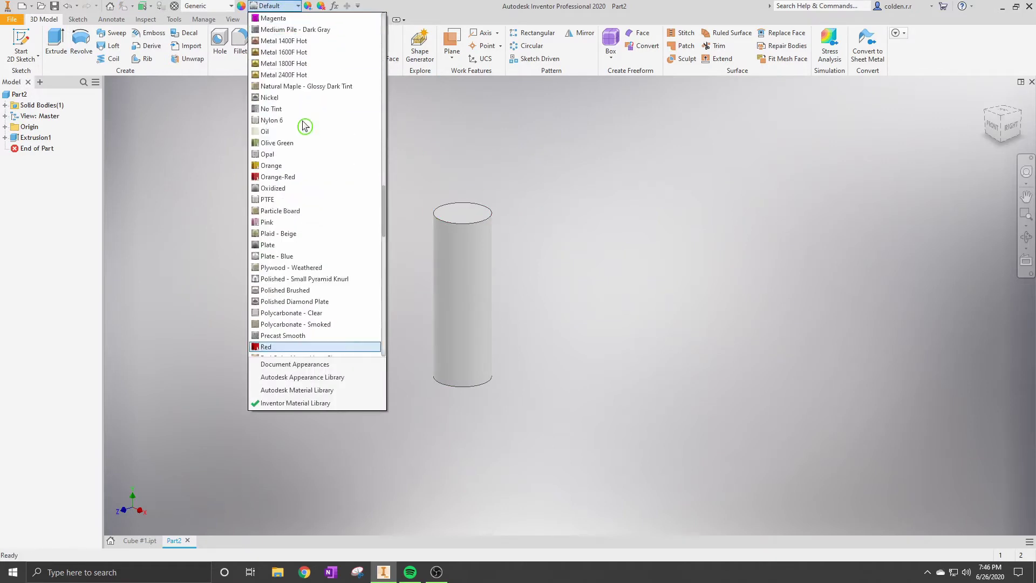
click(301, 177)
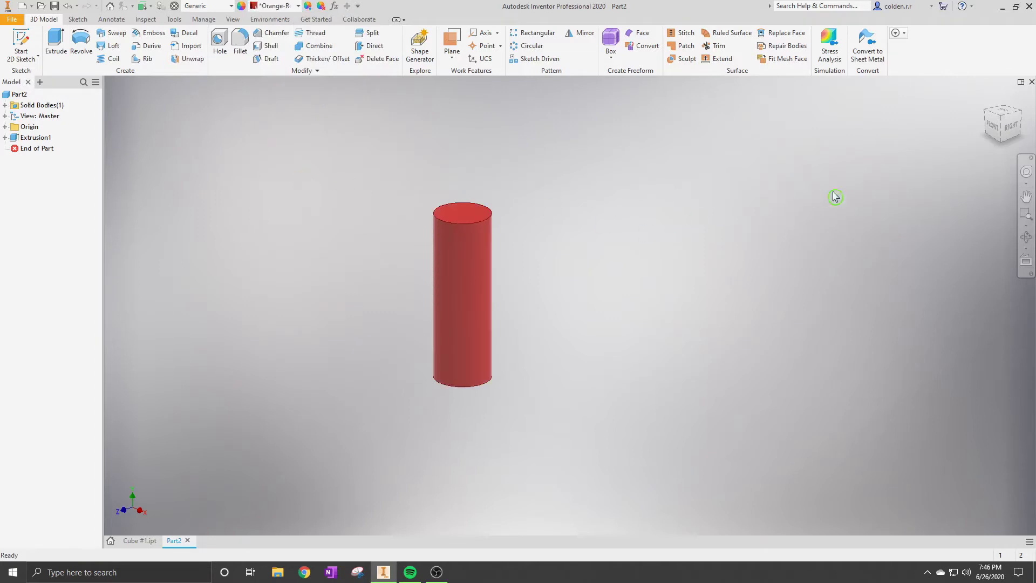
shift+middle_drag(463, 291, 463, 294)
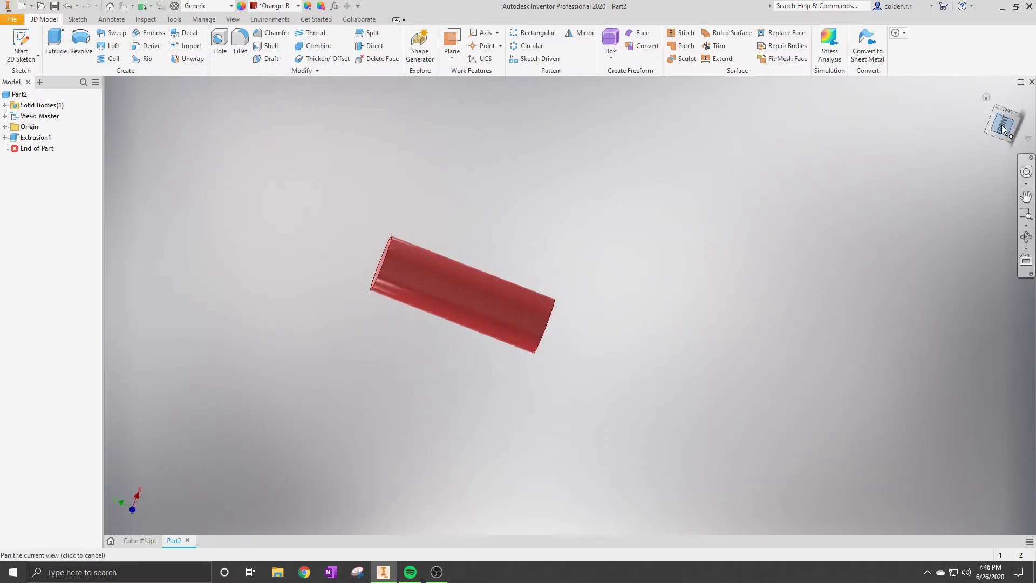
Save the part as cylinder #1.
key(ctrl+s)
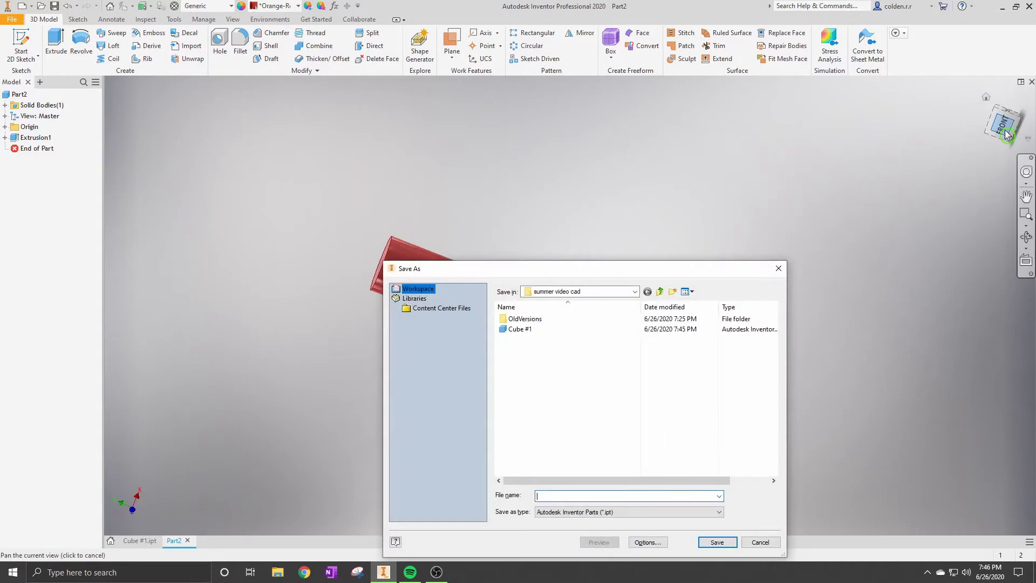
text(cylinder #1)
click(717, 543)
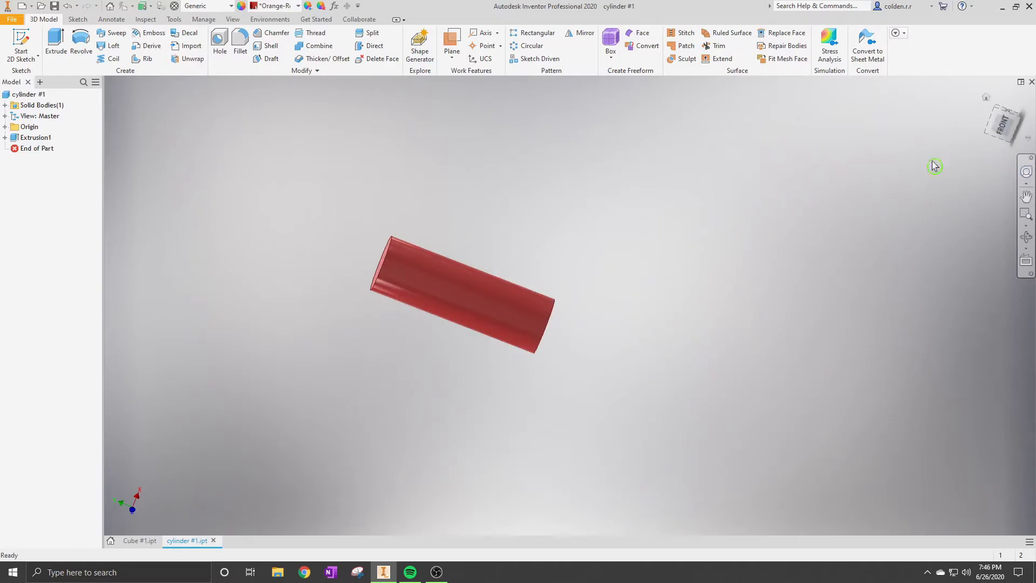
Start a new Part3 and draw a 1 in line from the origin on the XY plane.
click(111, 542)
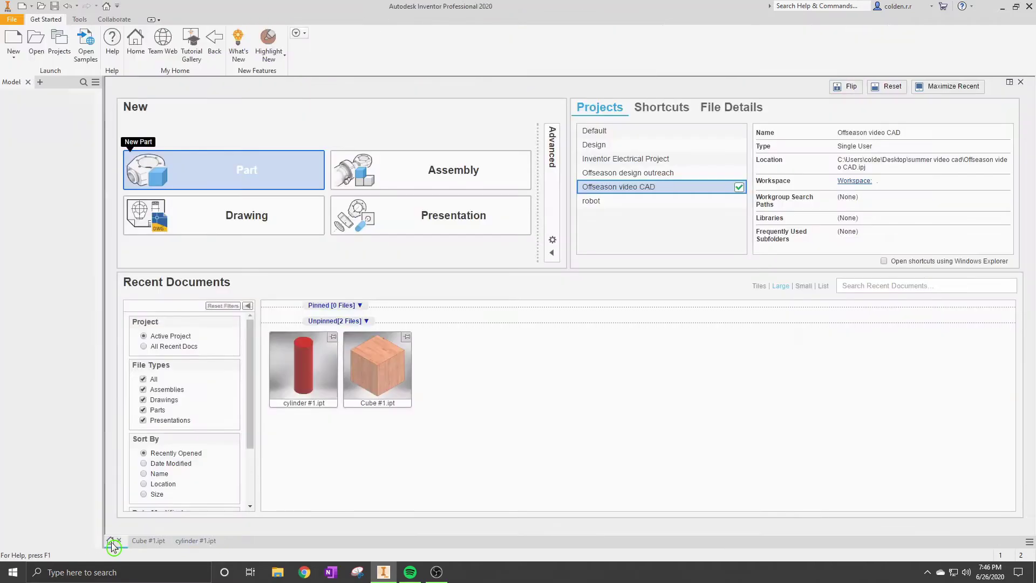
click(248, 178)
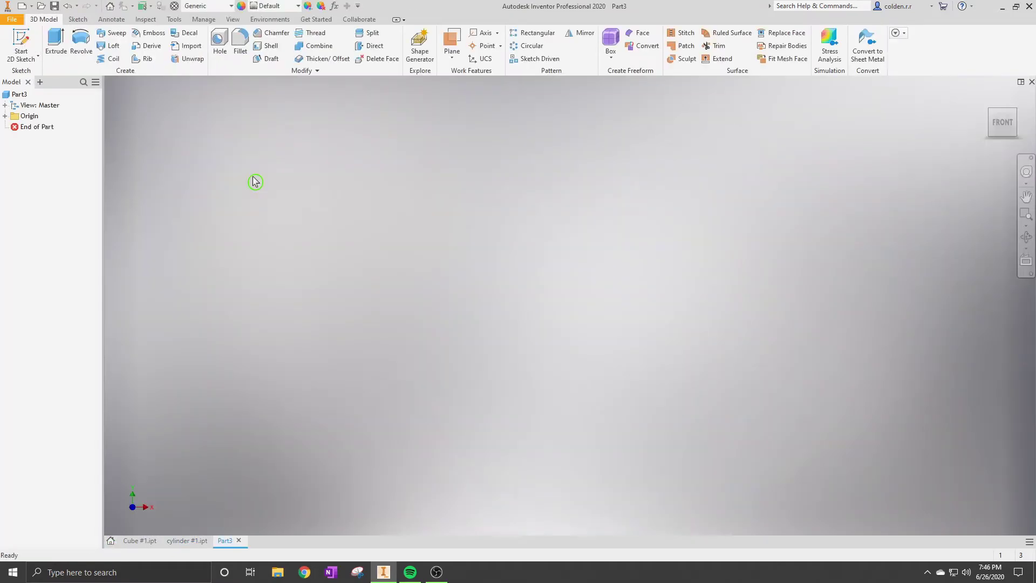
click(26, 44)
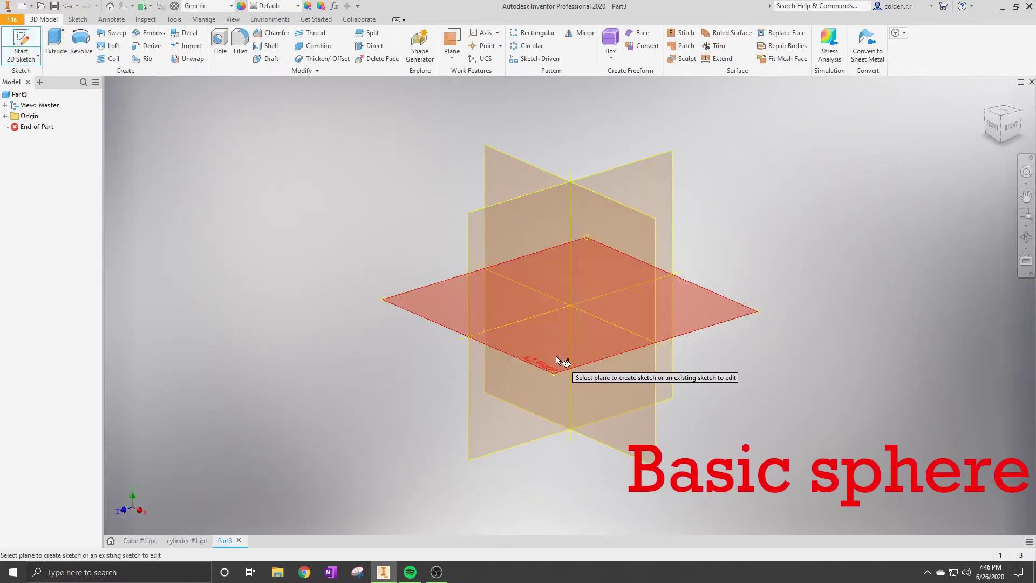
click(556, 355)
click(89, 43)
key(l)
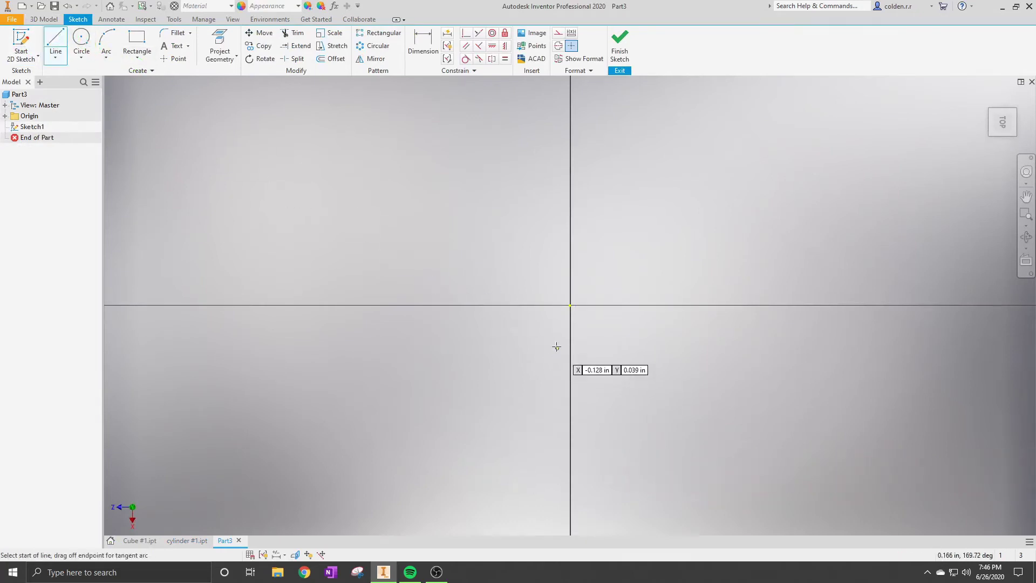
click(570, 307)
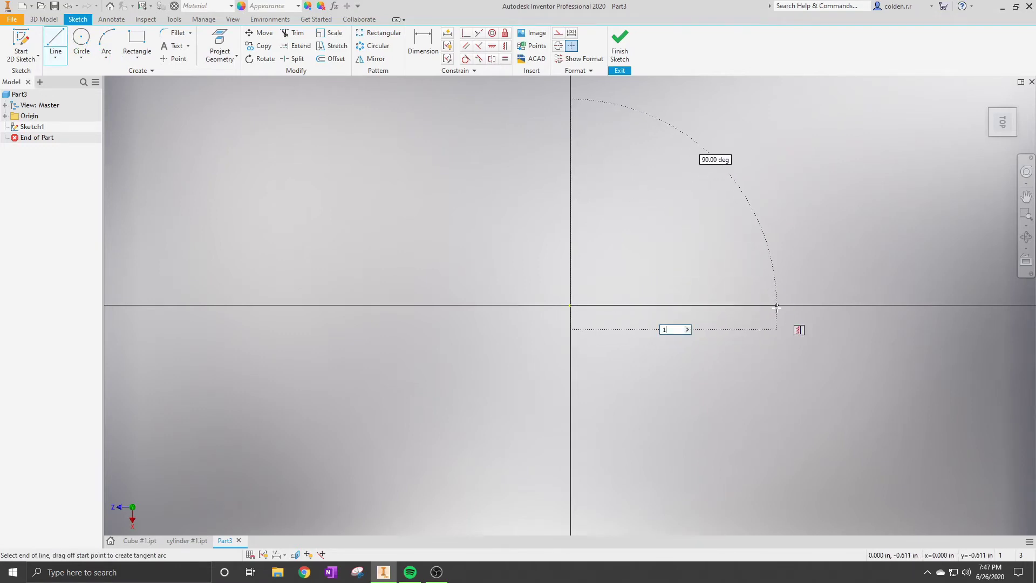
text(1)
key(Return)
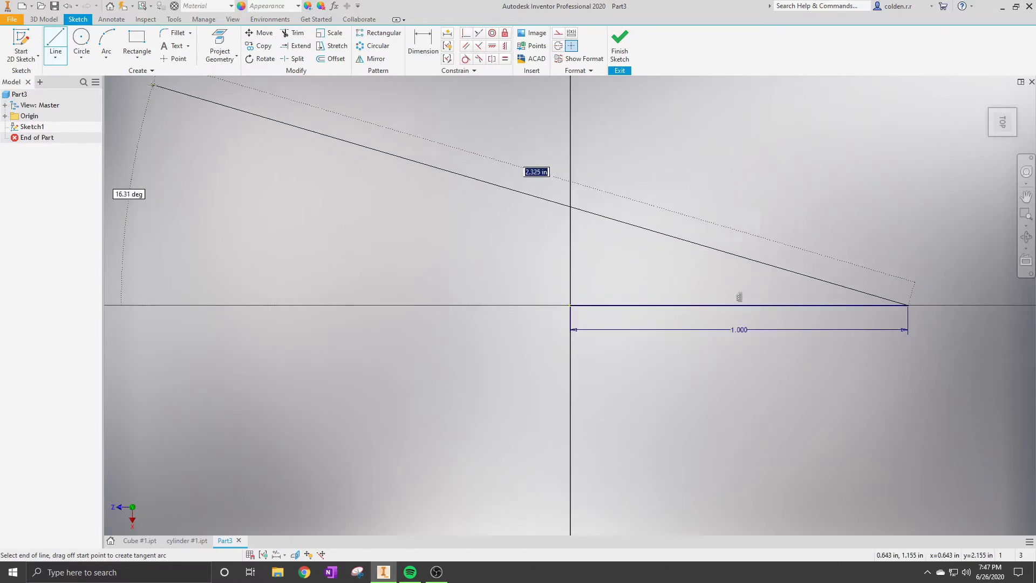
Close the line with a .5 in radius arc and finish the sketch.
click(107, 48)
click(571, 305)
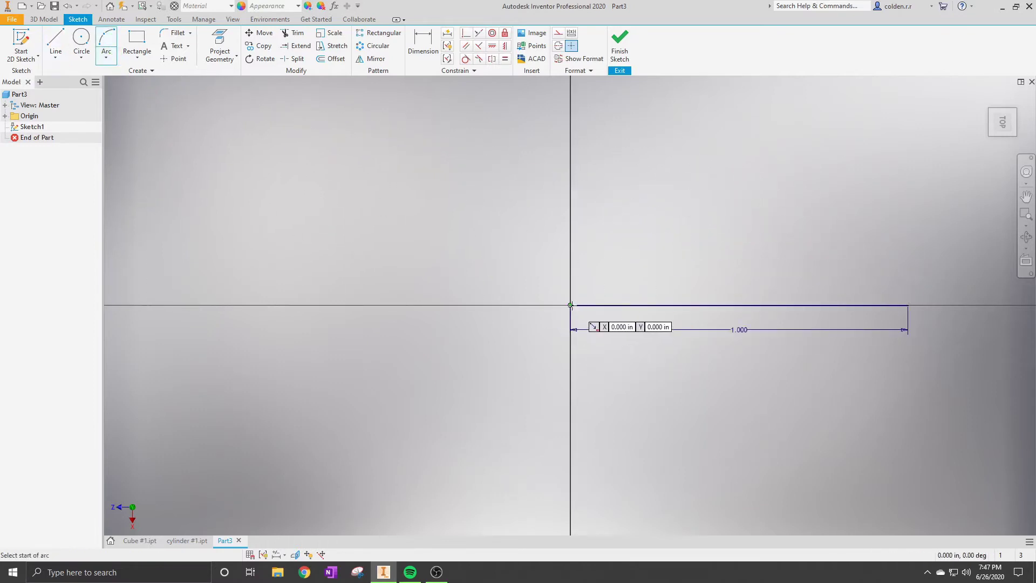
click(909, 306)
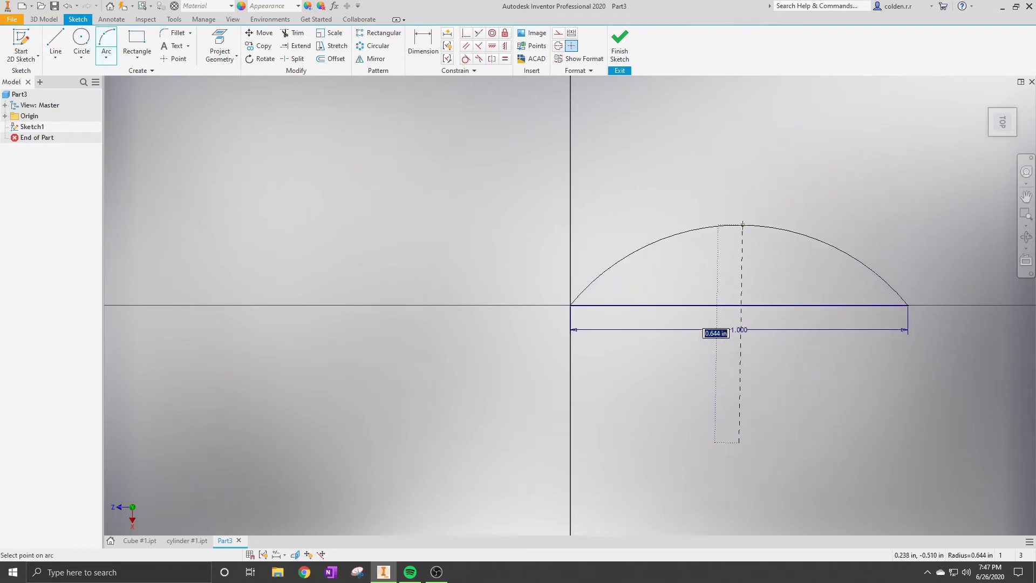
text(.5)
key(Return)
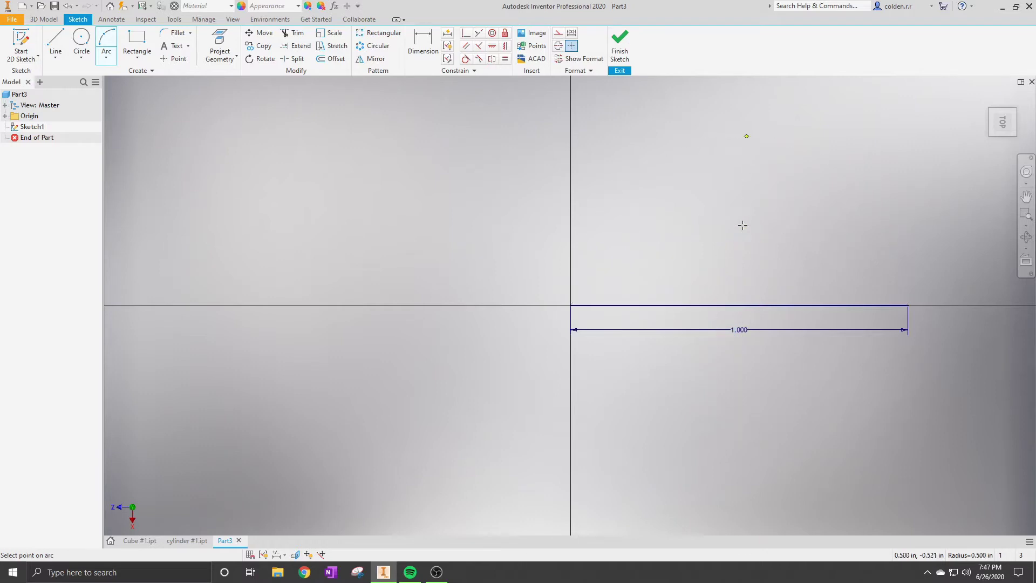
click(619, 43)
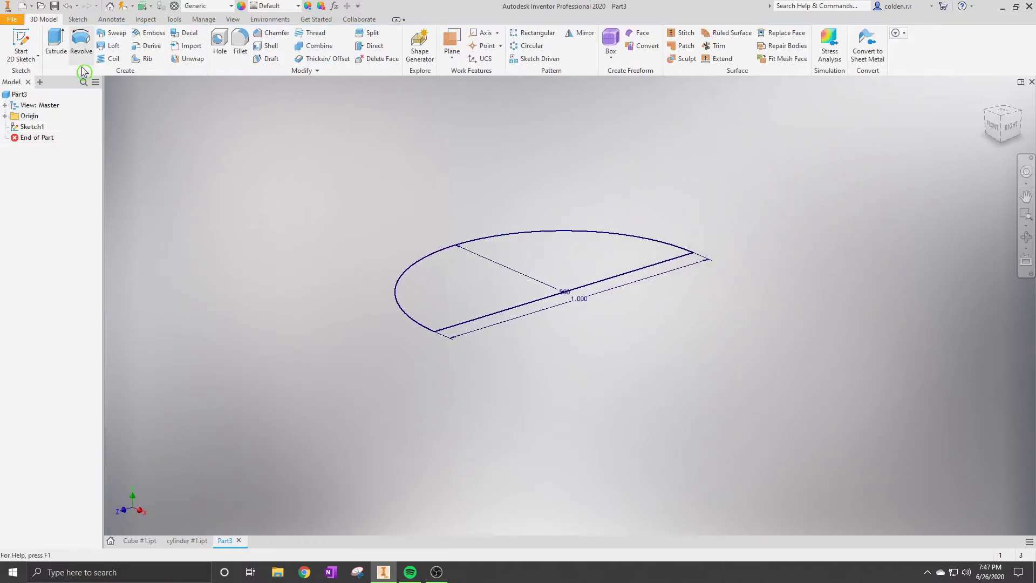
Revolve the half-circle about its straight edge into a solid sphere.
click(81, 44)
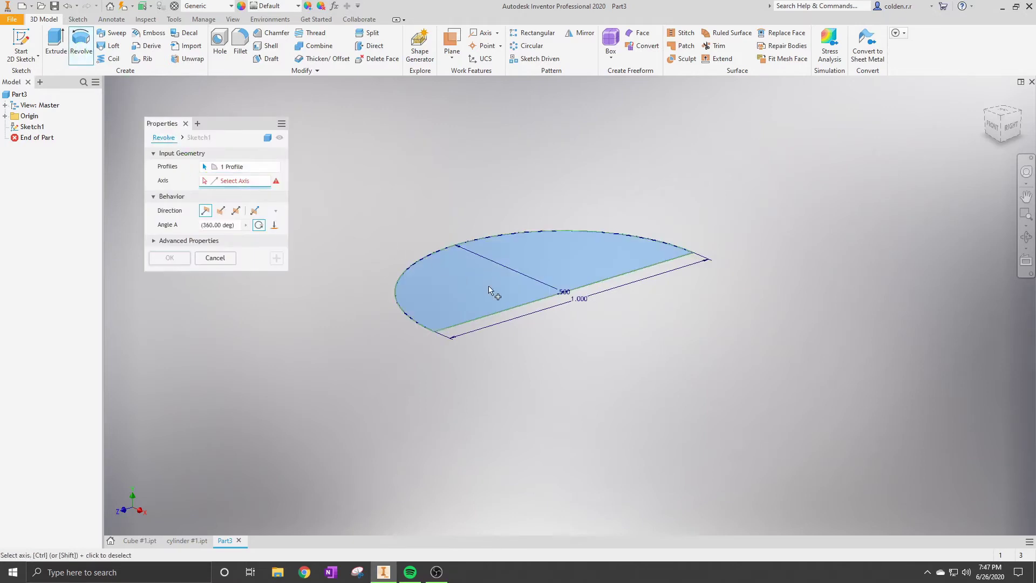
click(543, 302)
click(170, 258)
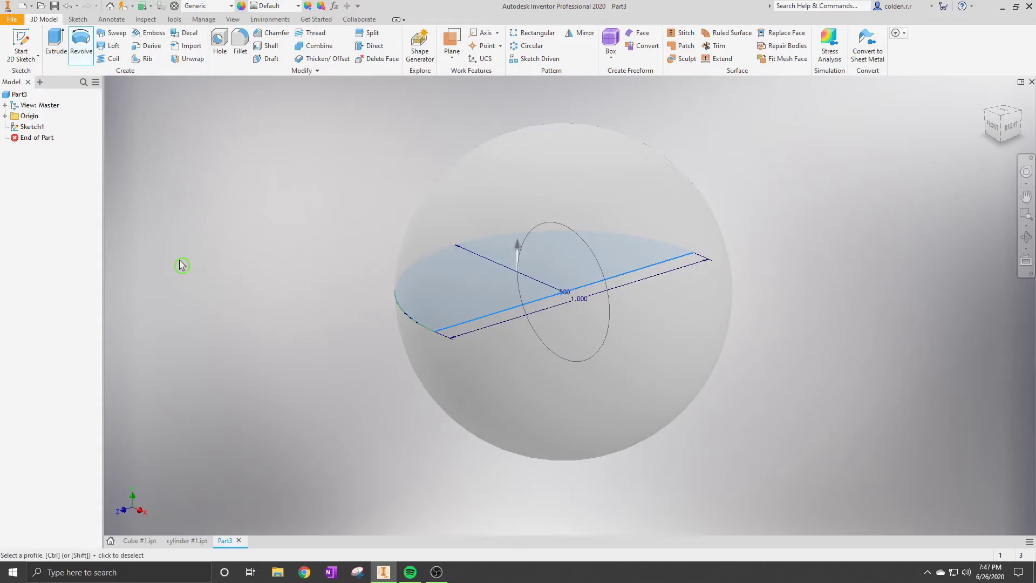
Try Gravel - Crushed, then give the sphere a Machined metal finish and start saving.
click(271, 7)
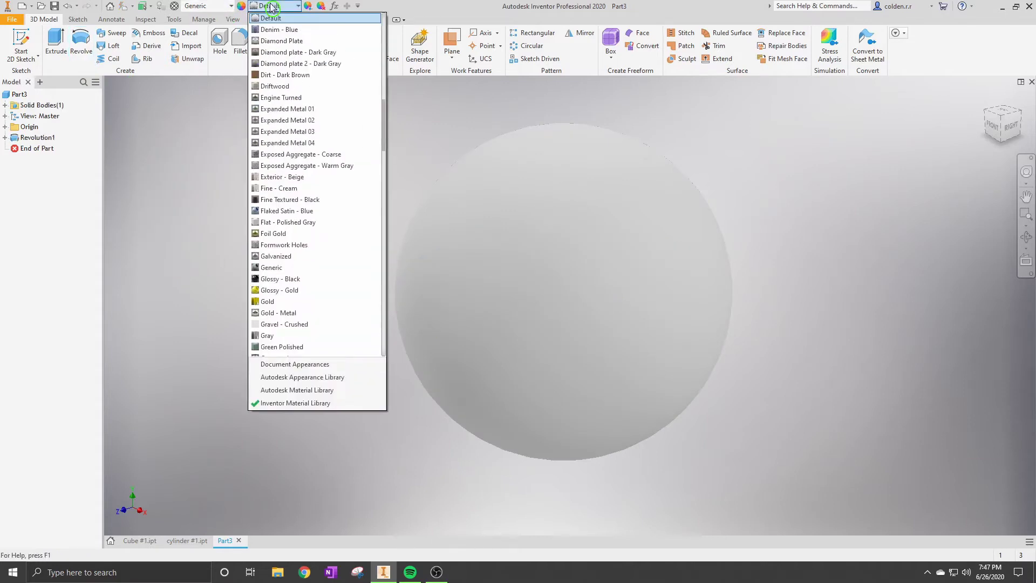
click(310, 326)
mouse_move(999, 122)
mouse_down()
mouse_move(950, 157)
mouse_move(994, 126)
mouse_up()
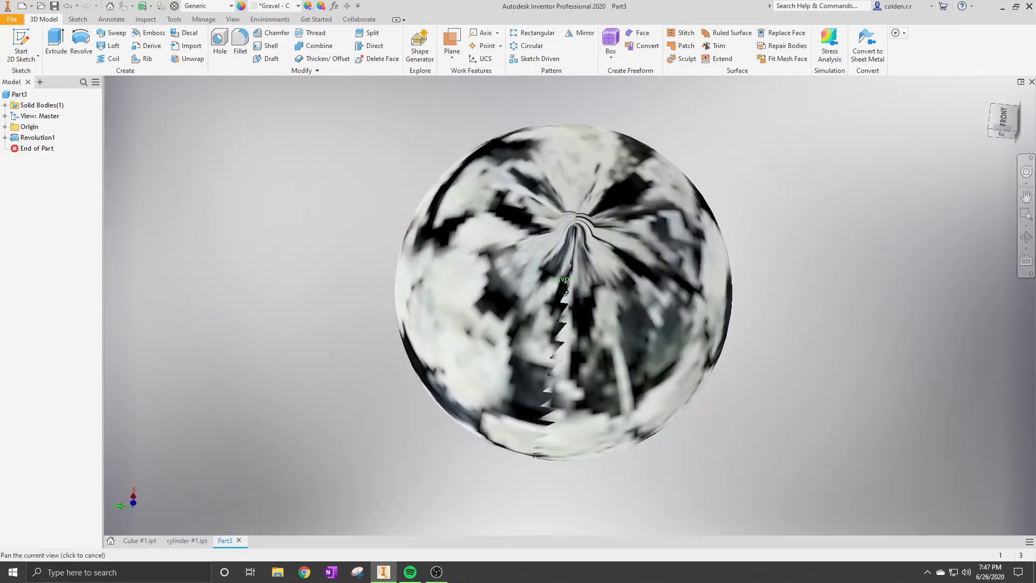
click(275, 7)
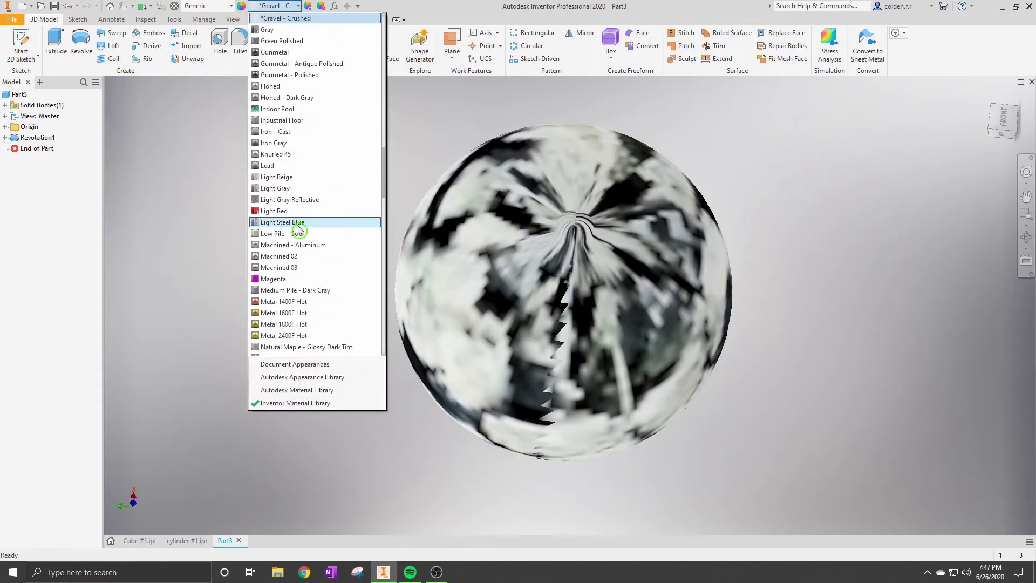
click(297, 257)
mouse_move(1008, 116)
mouse_down()
mouse_move(1025, 114)
mouse_move(1030, 89)
mouse_up()
shift+middle_drag(563, 292, 564, 292)
key(ctrl+s)
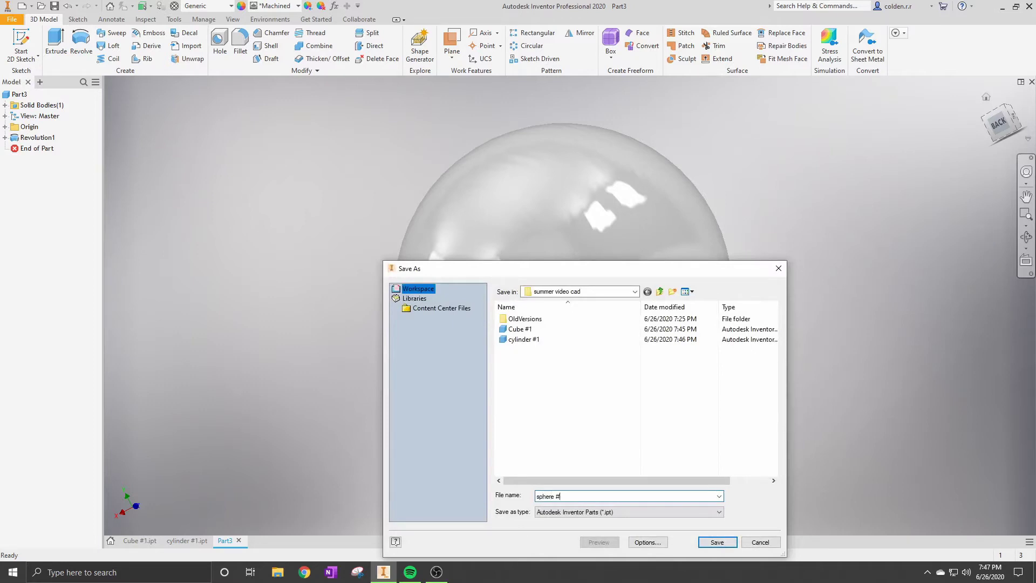
Save the part as sphere #1, then bring up new-file choices with Standard.ipt selected.
click(708, 543)
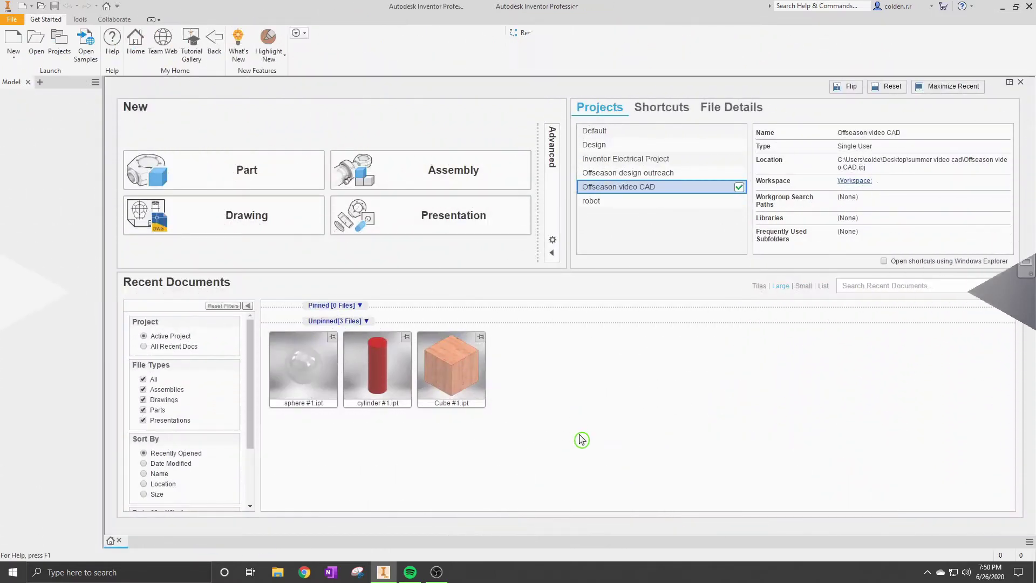
click(19, 39)
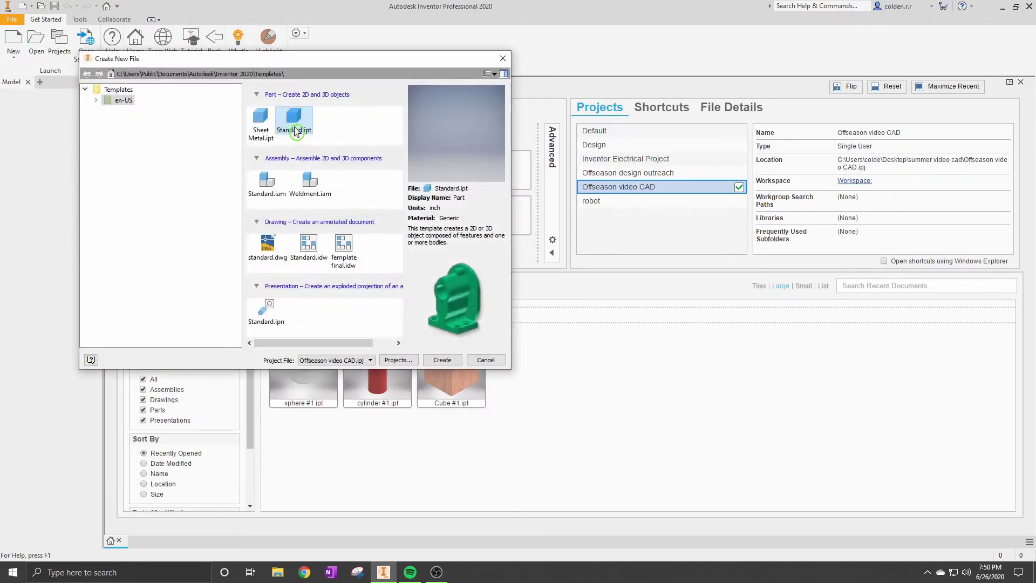
click(491, 360)
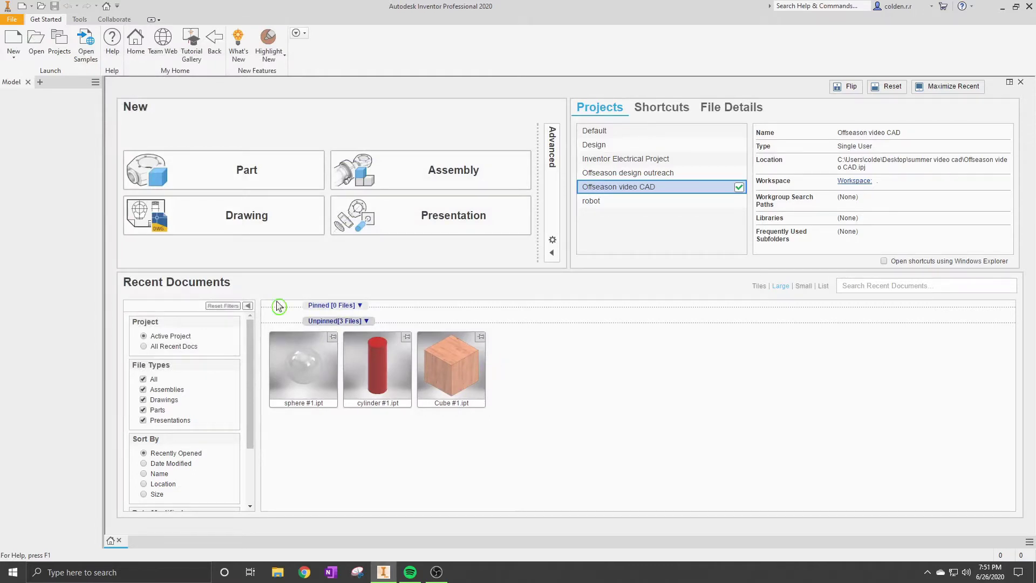
click(16, 45)
click(302, 130)
Create a new part and start a 2D sketch on the XZ origin plane.
click(443, 360)
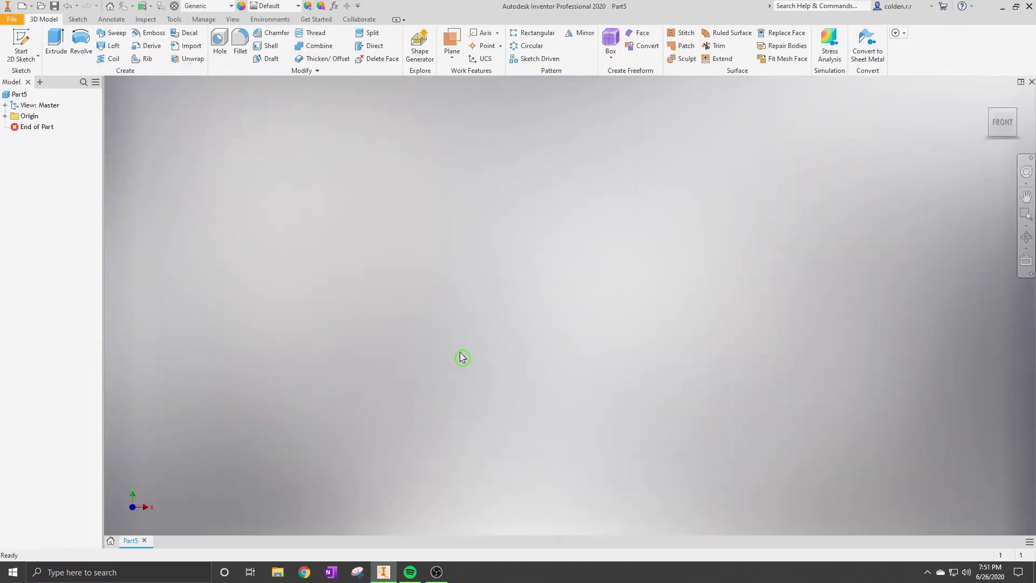
click(18, 38)
click(565, 352)
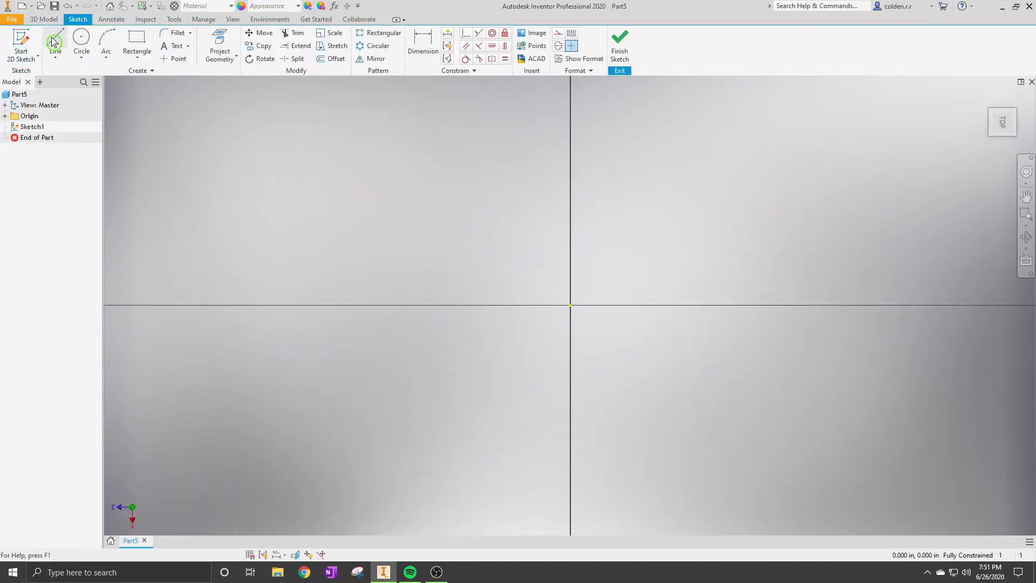
Draw a 2 in wide by 1 in tall rectangle anchored at the origin.
click(131, 42)
middle_drag(601, 273, 449, 317)
click(418, 349)
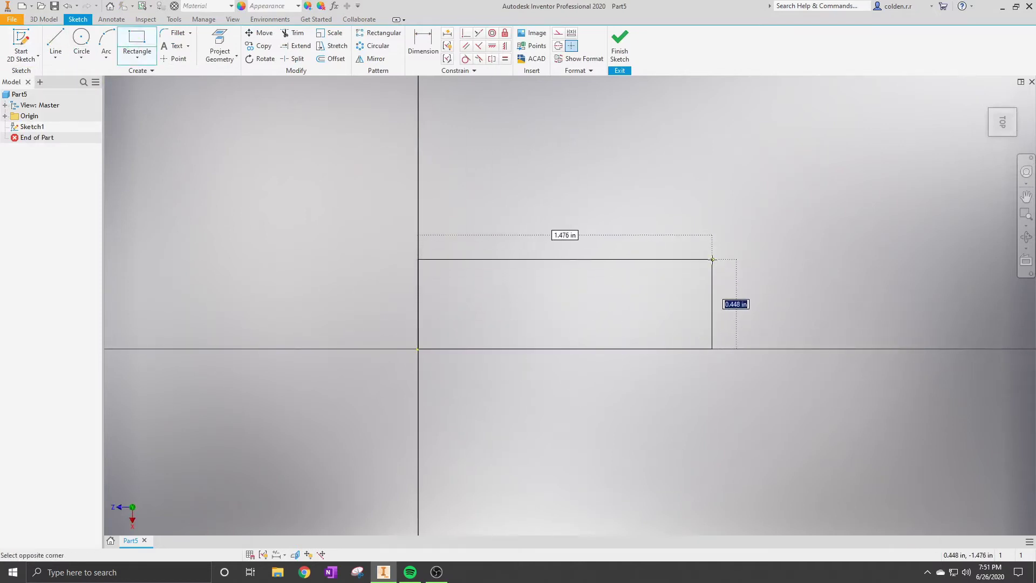
text(1)
key(Tab)
text(2)
key(Return)
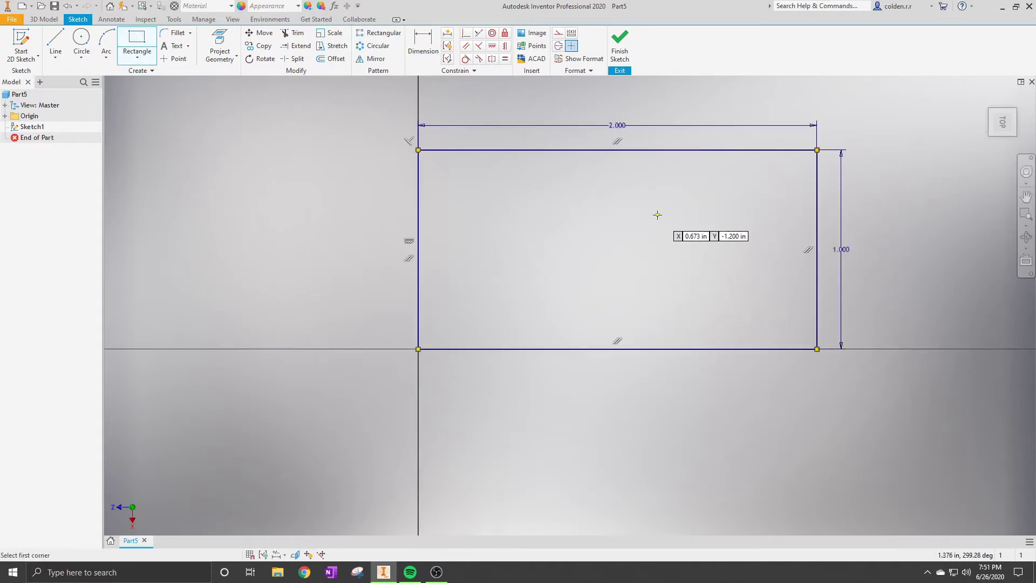
scroll(516, 158, down, 4)
middle_drag(517, 157, 441, 298)
key(Escape)
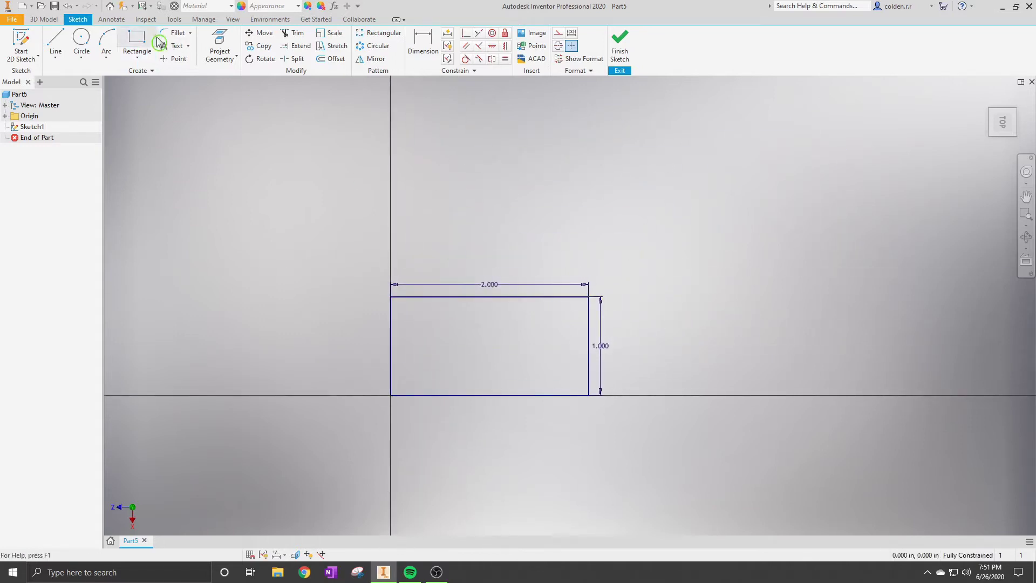
Draw two crossing slanted lines rising from the rectangle's top-left and top-right corners.
click(60, 37)
click(391, 296)
click(551, 122)
key(Escape)
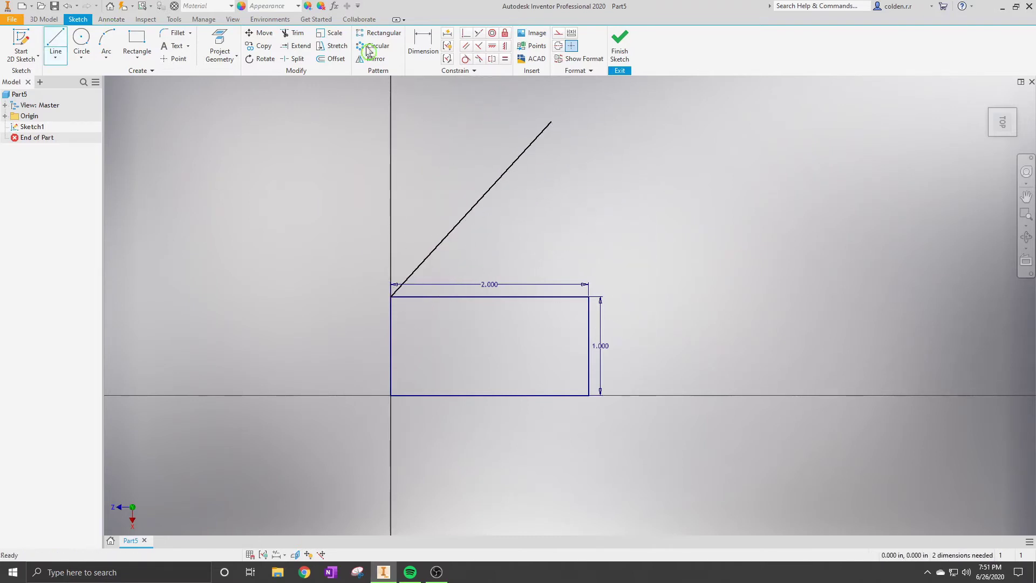
click(62, 37)
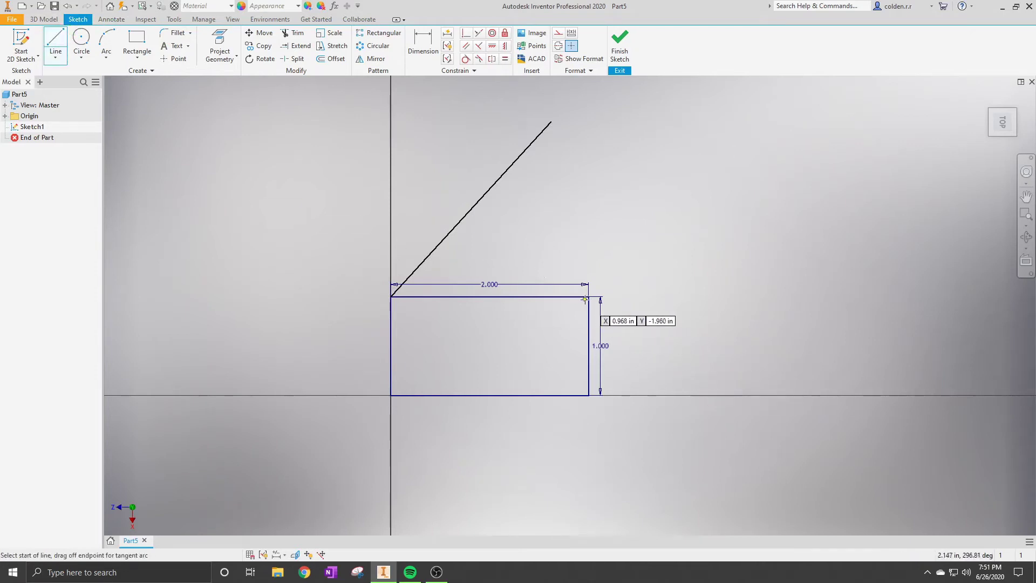
click(588, 297)
click(407, 130)
key(Escape)
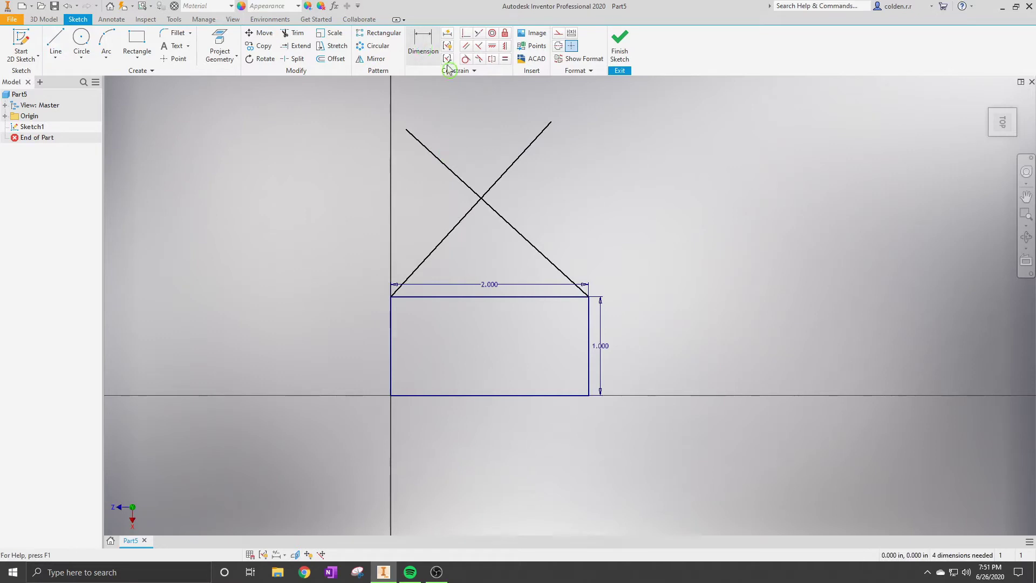
Constrain the two crossing roof lines to be perpendicular.
click(481, 58)
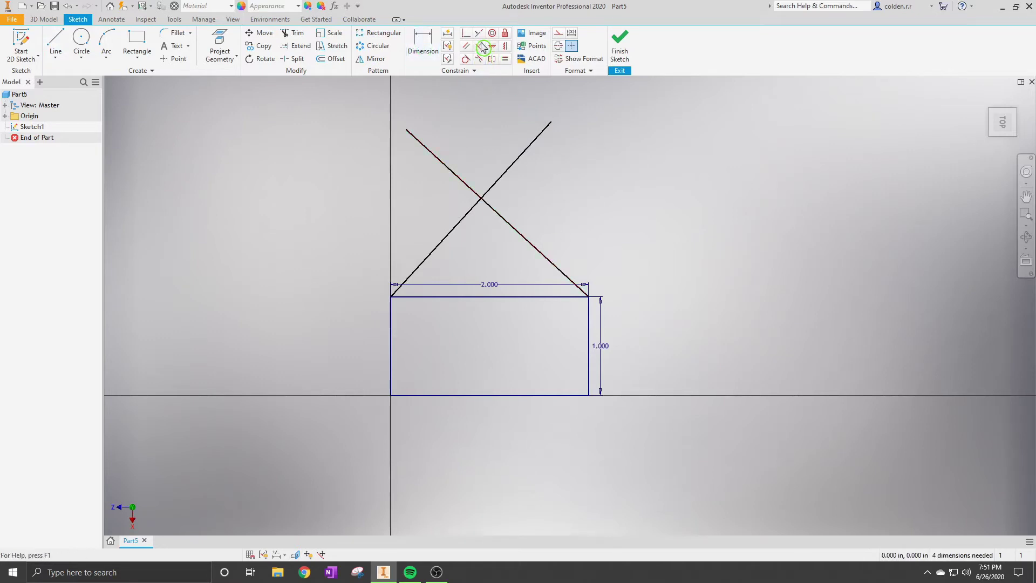
click(496, 212)
click(463, 220)
click(484, 46)
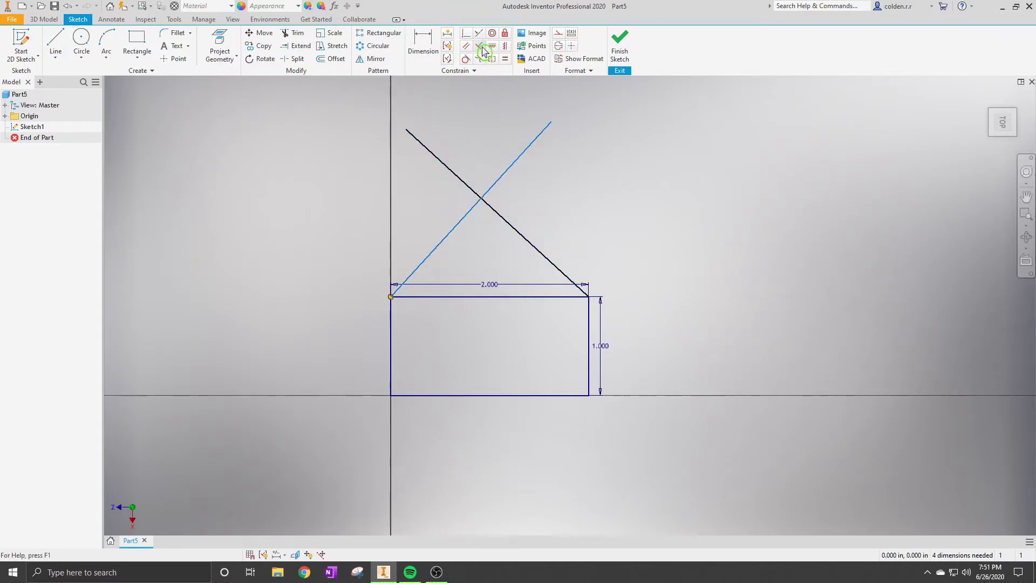
click(508, 223)
click(458, 231)
click(636, 277)
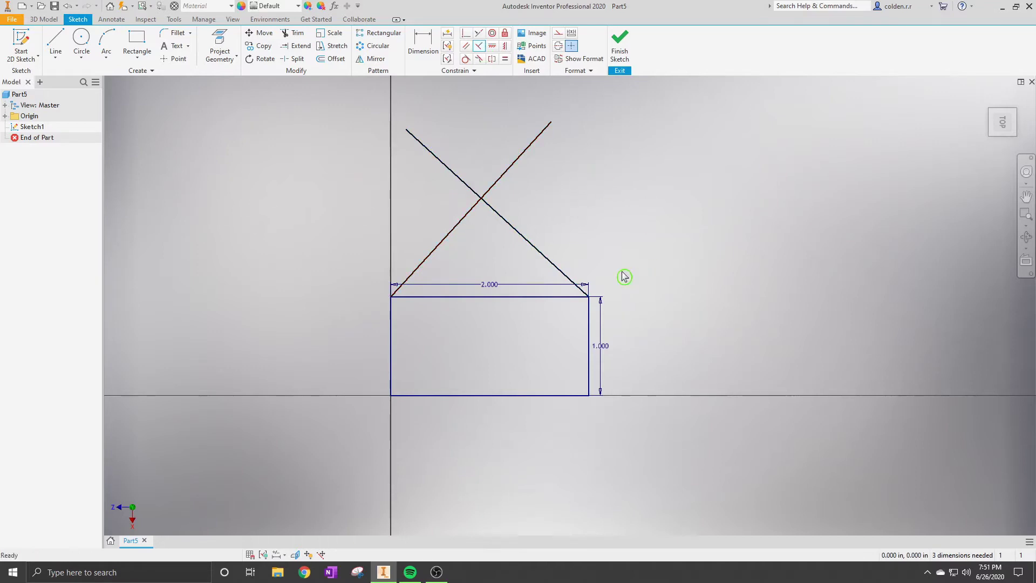
drag(492, 213, 527, 195)
click(493, 46)
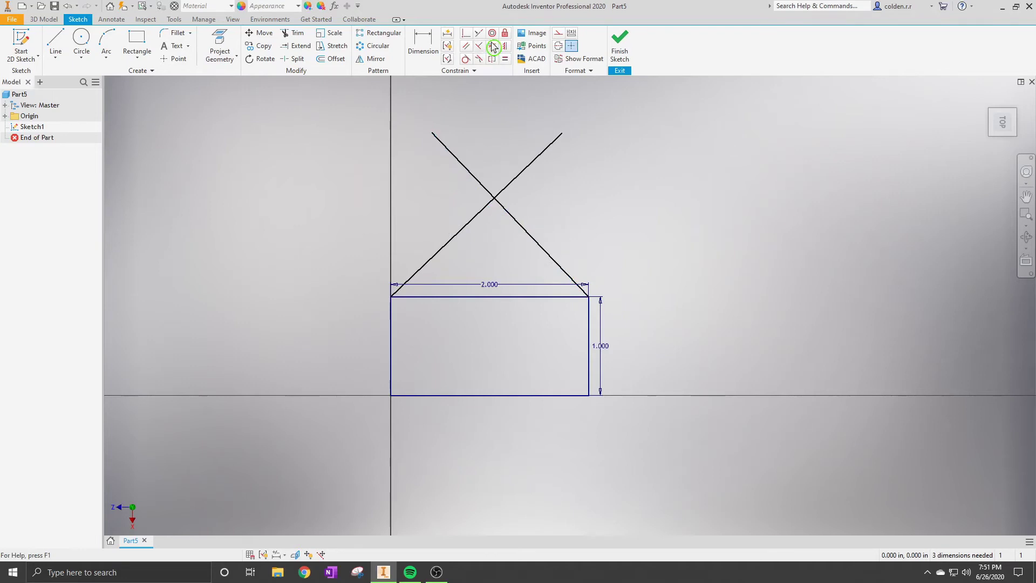
Make the two crossing roof lines equal in length.
click(505, 60)
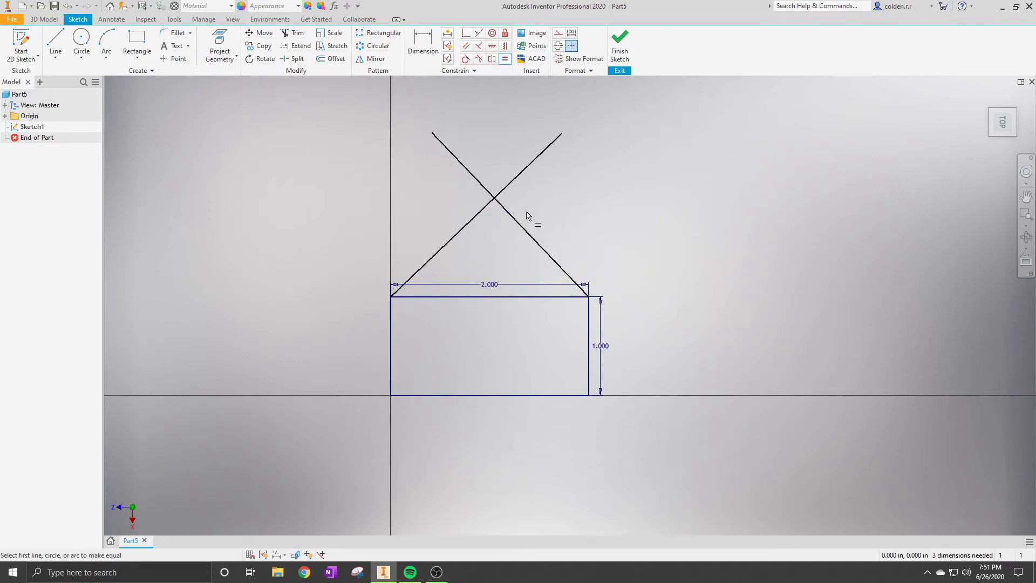
click(527, 232)
click(459, 236)
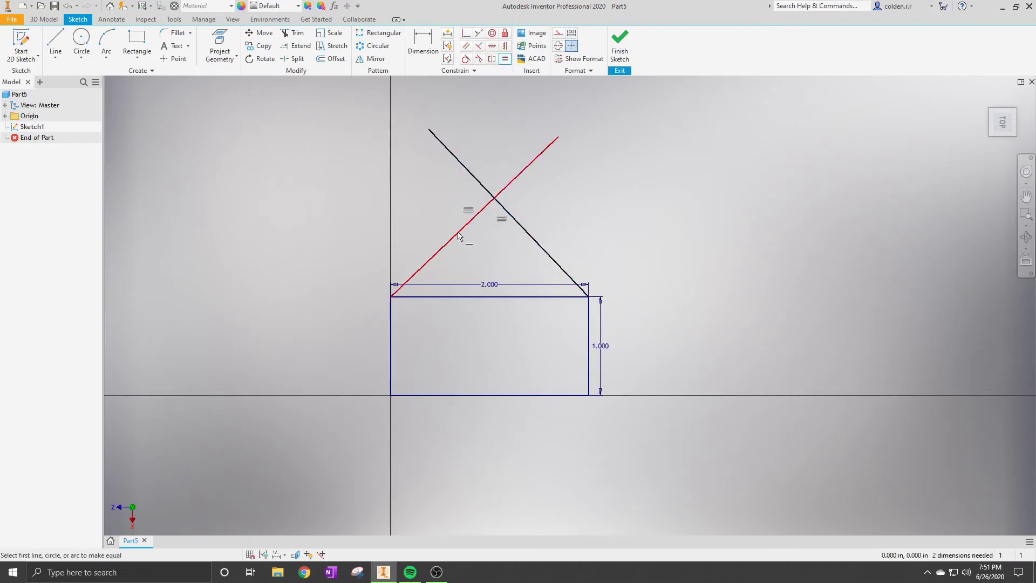
key(Escape)
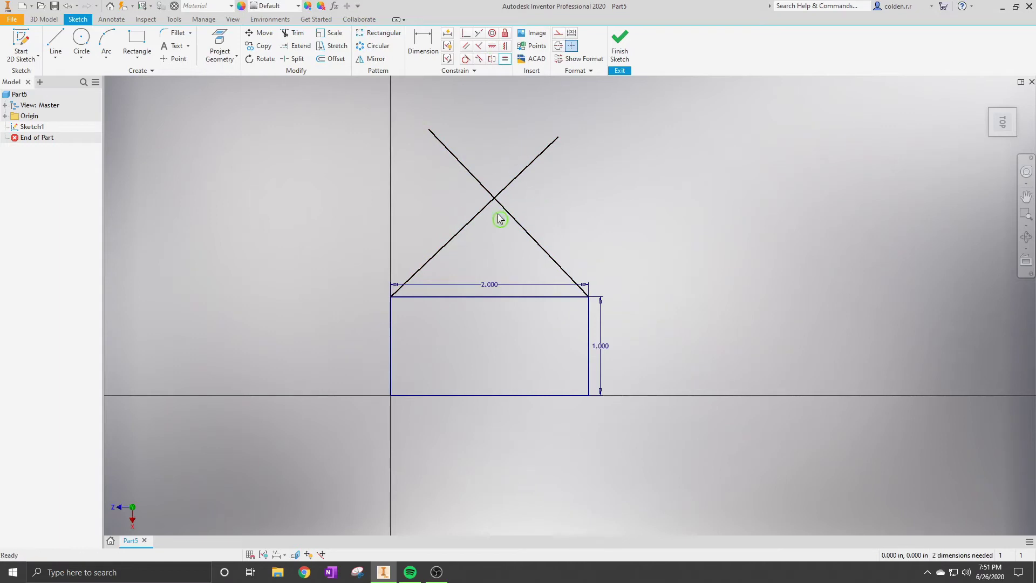
mouse_move(502, 209)
mouse_down()
mouse_move(504, 227)
mouse_move(583, 232)
mouse_move(520, 227)
mouse_up()
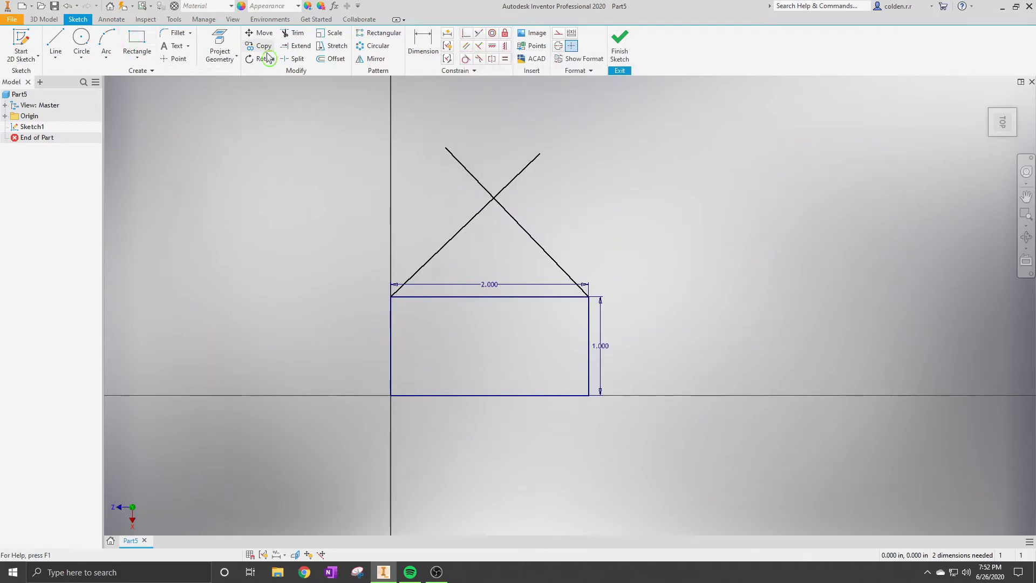
Trim both upper tails of the crossing lines above the apex.
click(291, 34)
click(524, 169)
click(468, 170)
Dimension the roof apex height to 1 in.
click(418, 43)
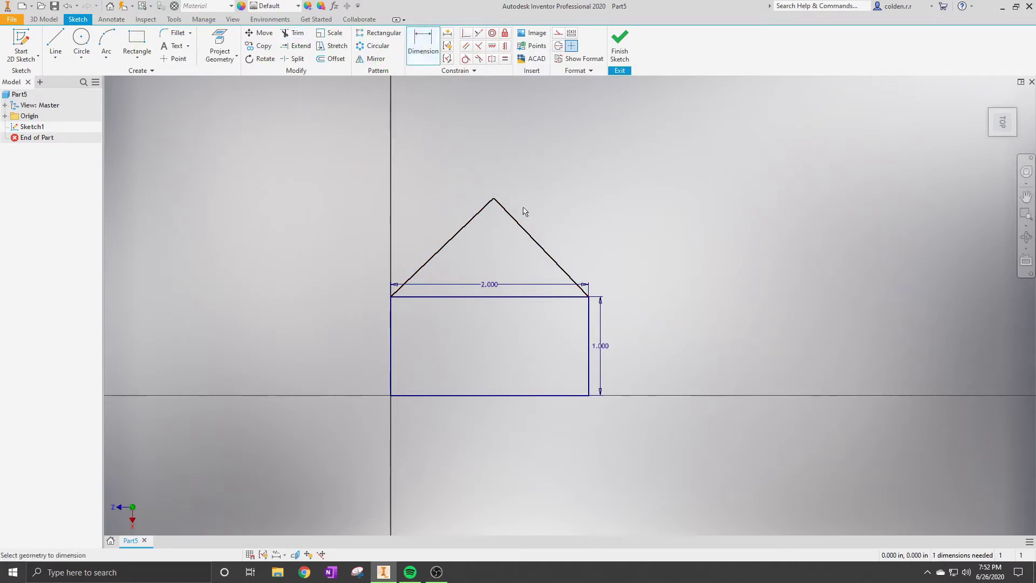
click(503, 296)
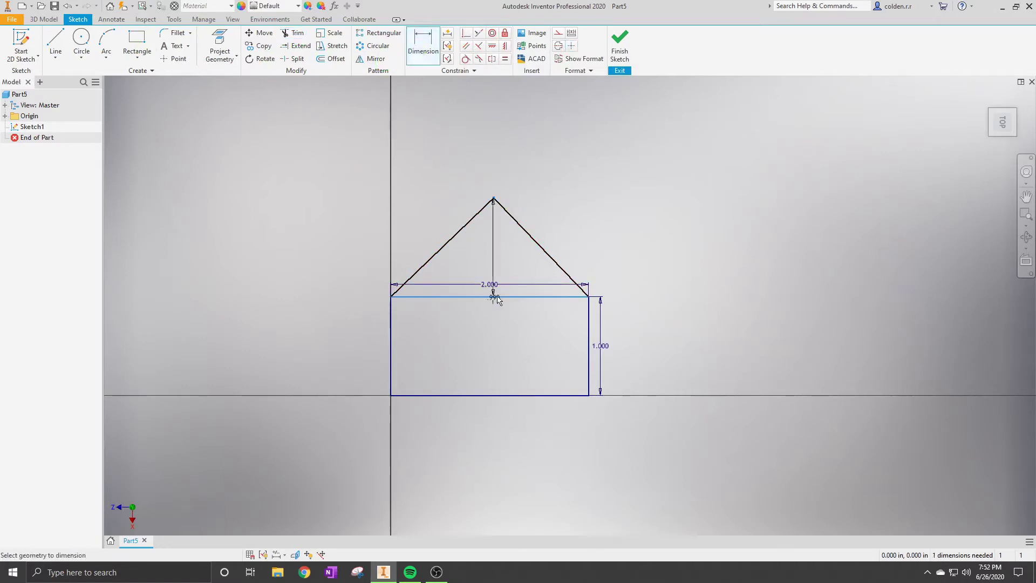
click(655, 275)
text(1)
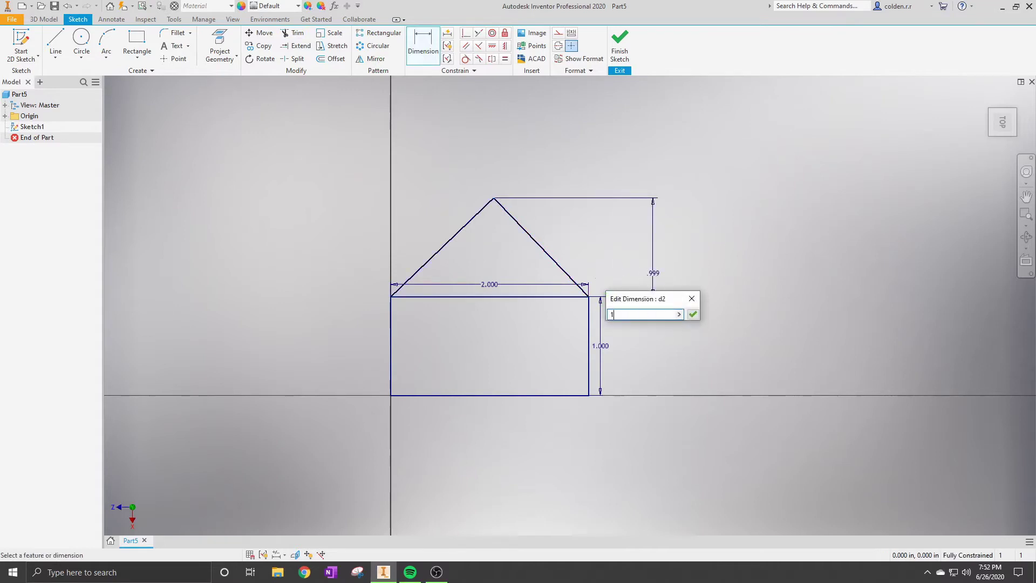
key(Return)
key(Escape)
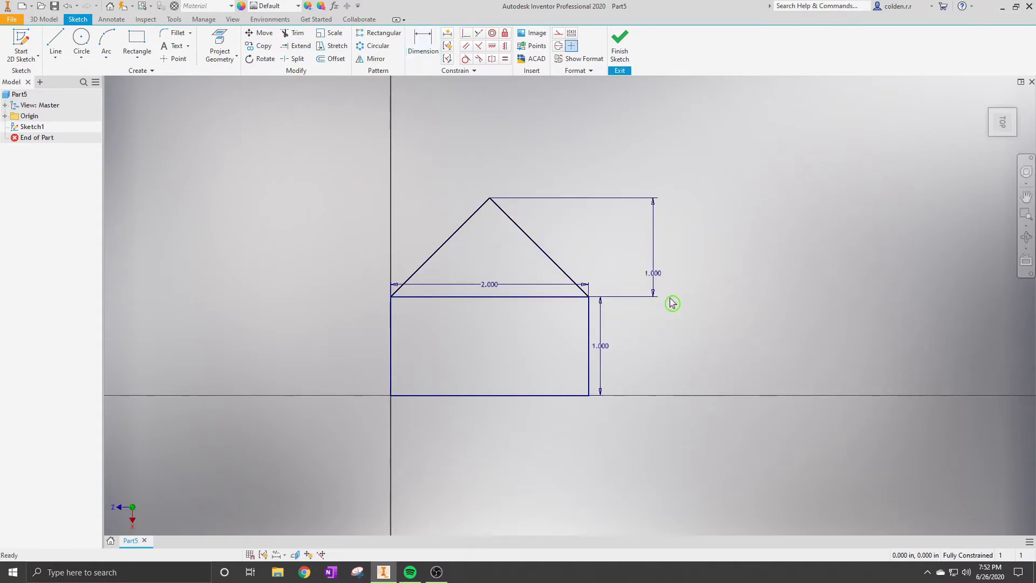
Finish the house-shaped sketch and launch Extrude.
click(620, 43)
scroll(609, 213, up, 1)
middle_drag(609, 212, 523, 342)
click(60, 50)
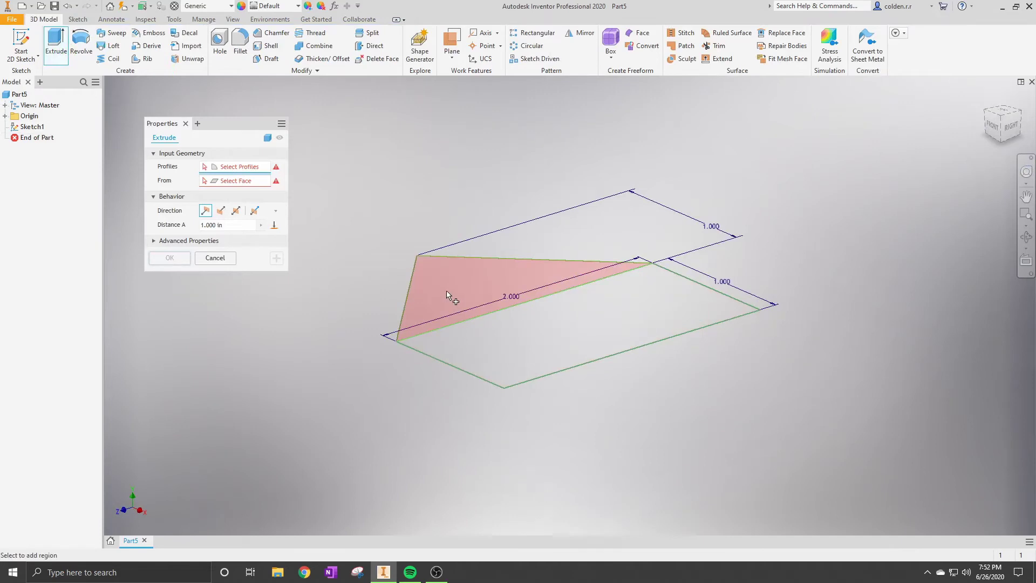
Cancel the extrusion, dismiss the could-not-blend fillet message, and undo back into Sketch1.
click(186, 125)
click(241, 51)
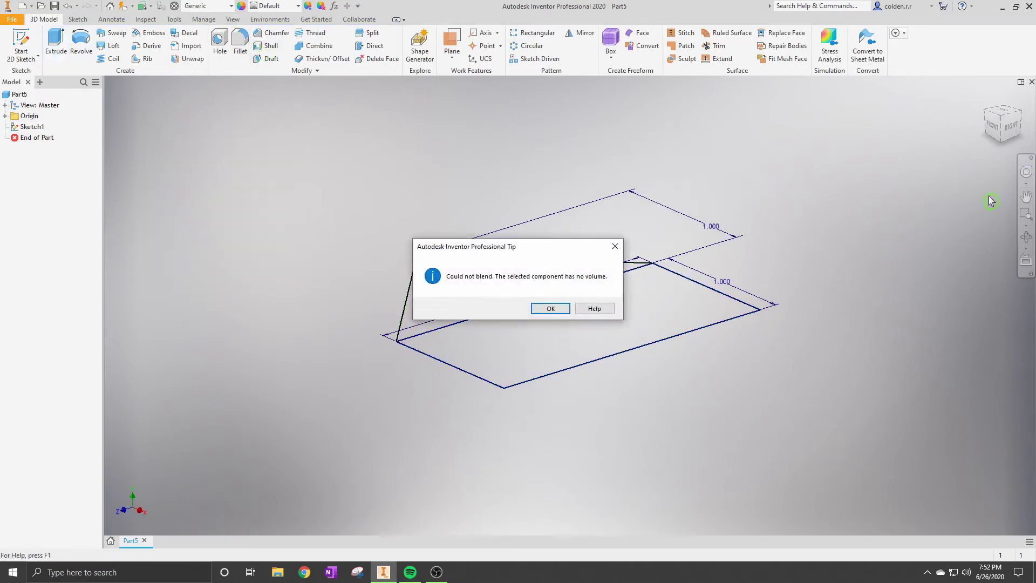
click(615, 249)
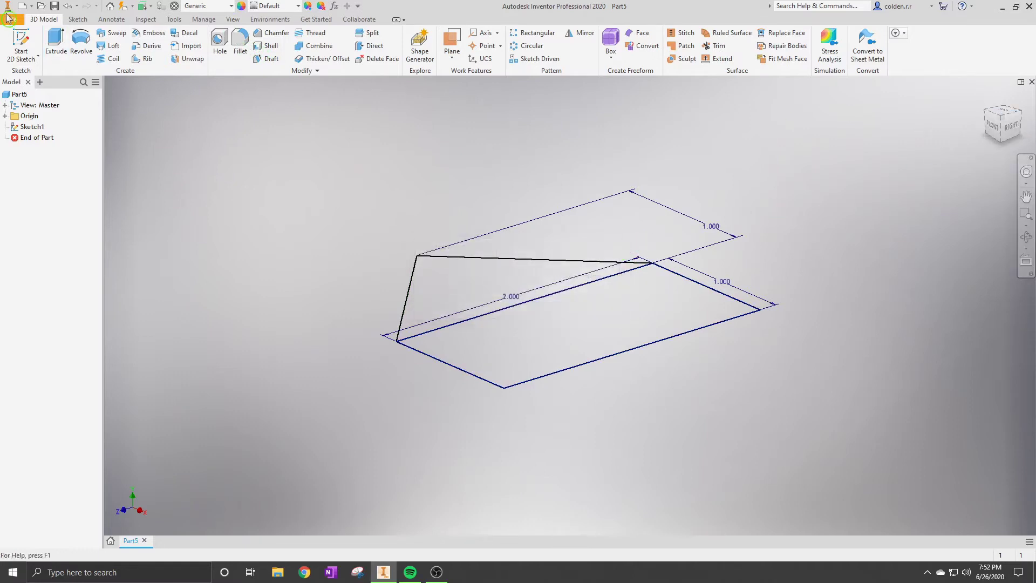
click(69, 10)
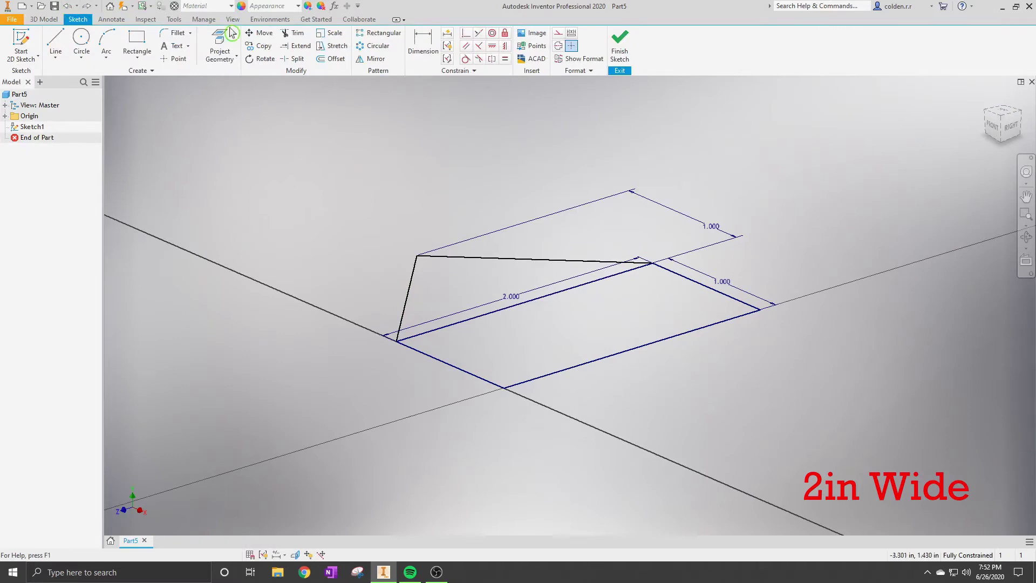
Fillet the roof apex and both eave corners at 0.250 in, then finish the sketch.
click(1002, 113)
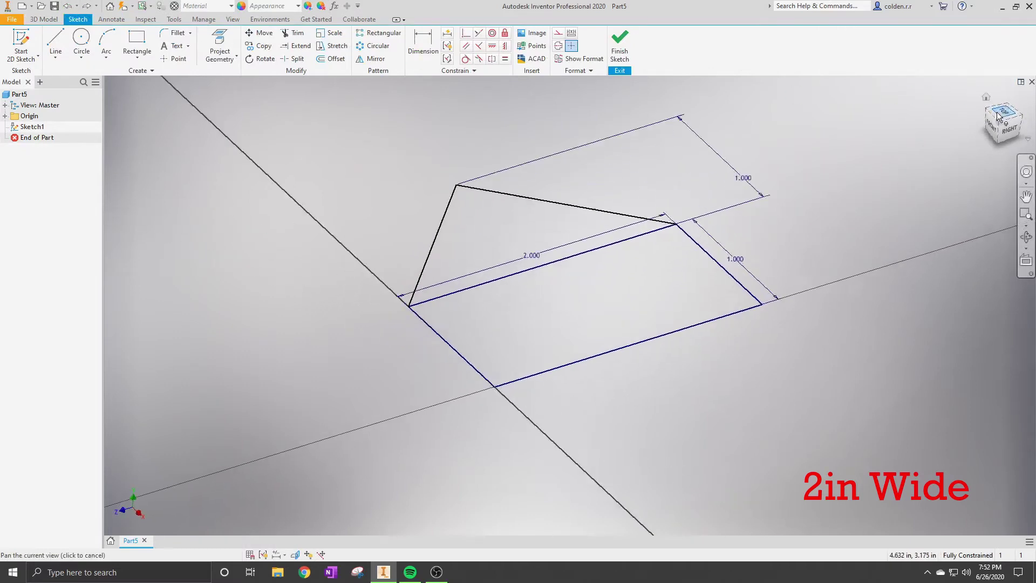
click(165, 36)
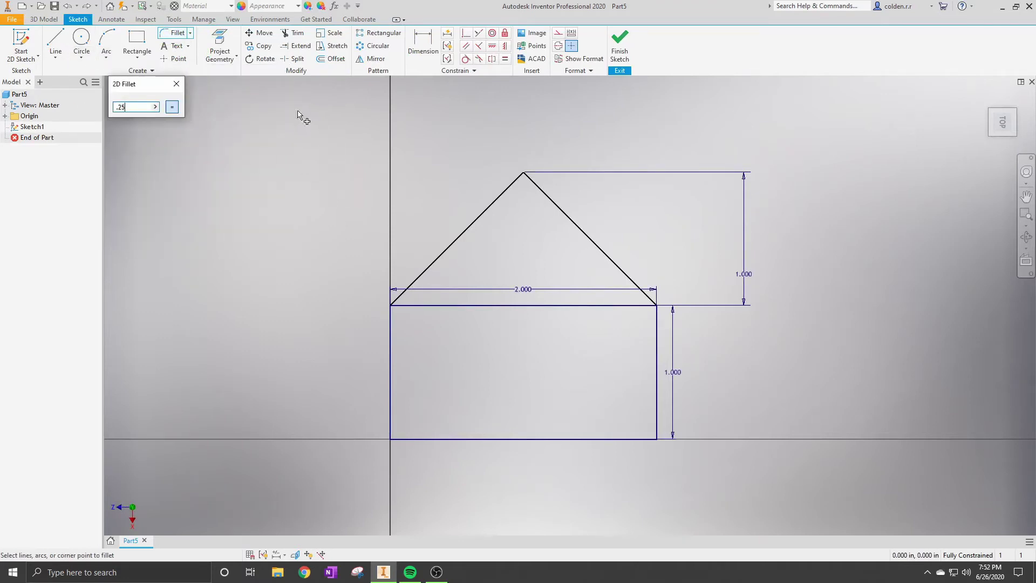
key(Return)
click(179, 34)
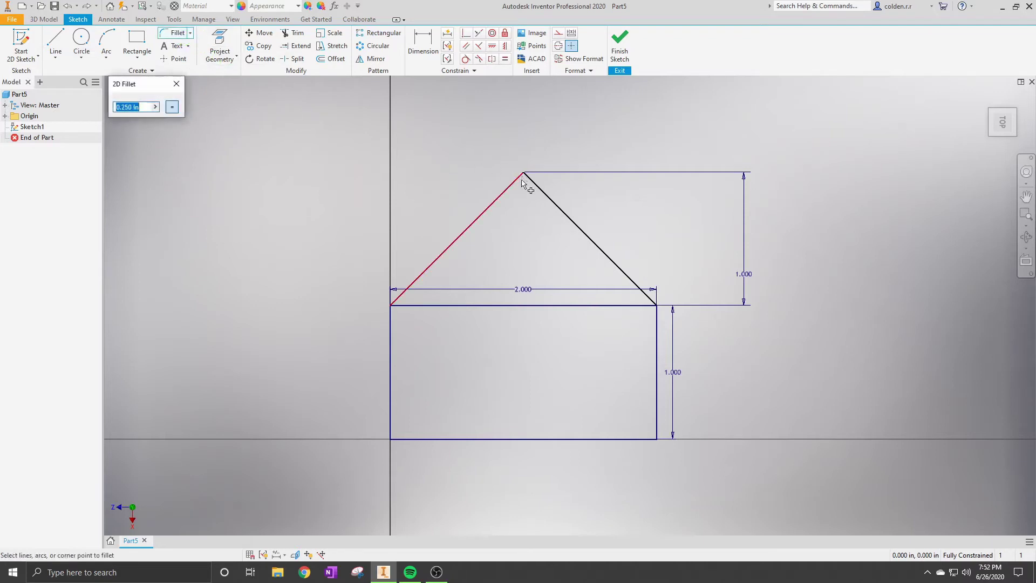
click(543, 195)
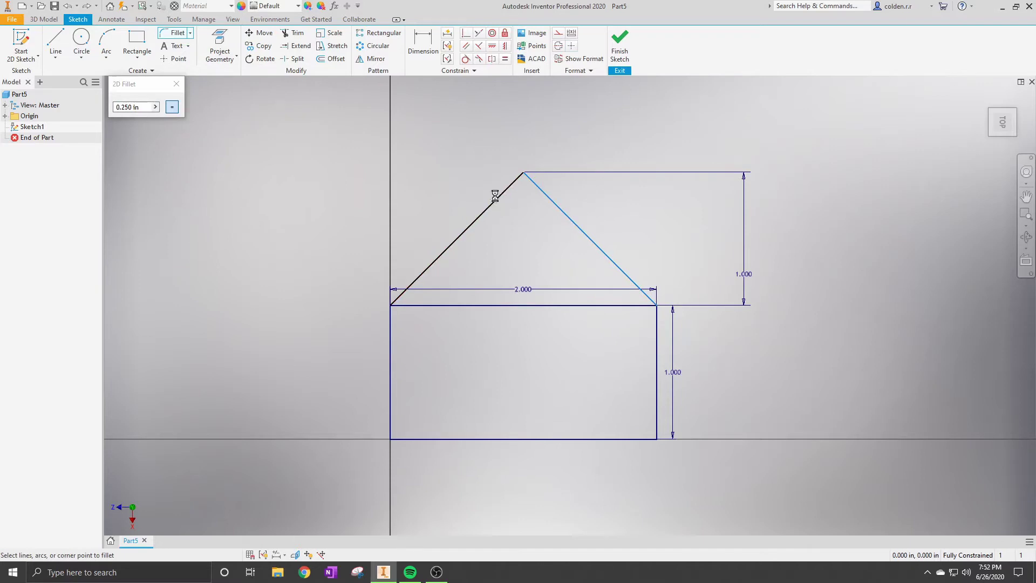
click(502, 203)
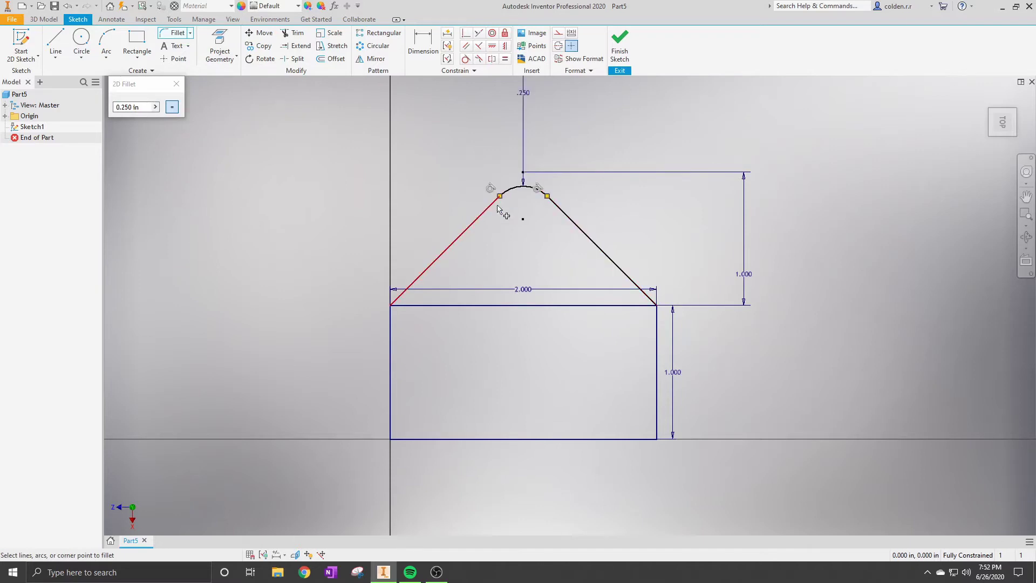
click(406, 308)
click(417, 292)
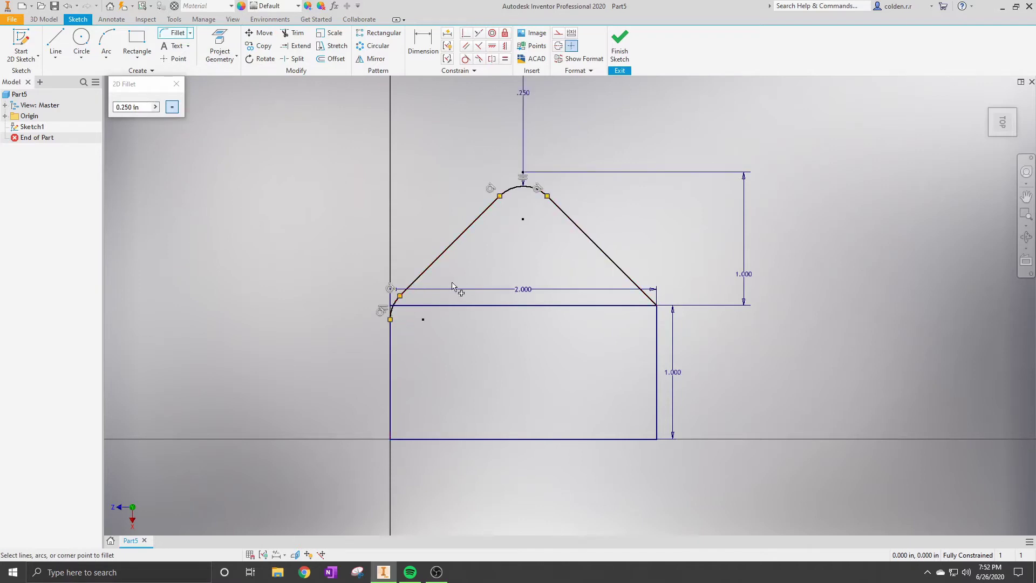
click(650, 297)
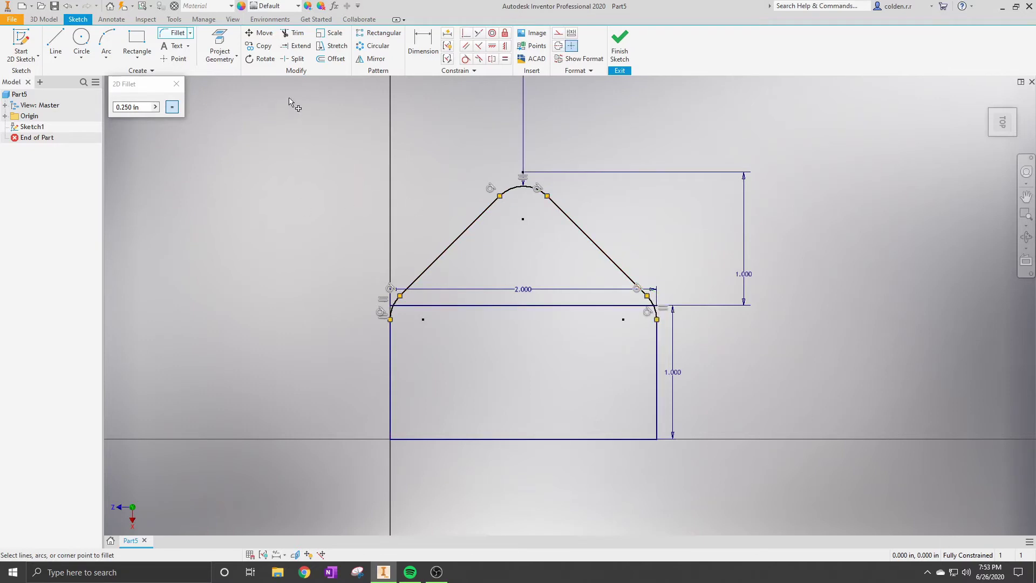
key(Escape)
click(636, 53)
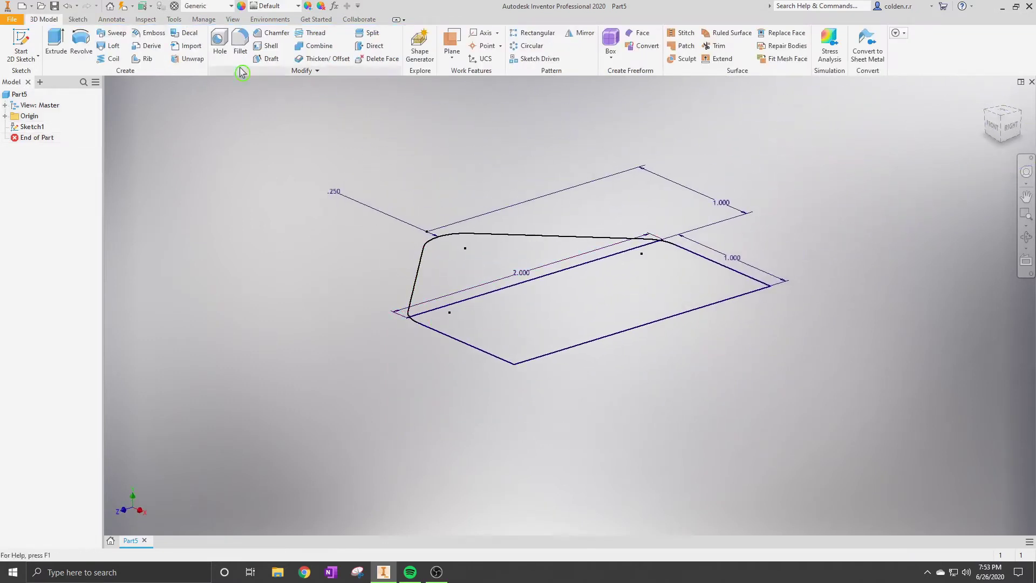
Extrude both the roof and box profiles 0.5 in into a solid.
click(63, 49)
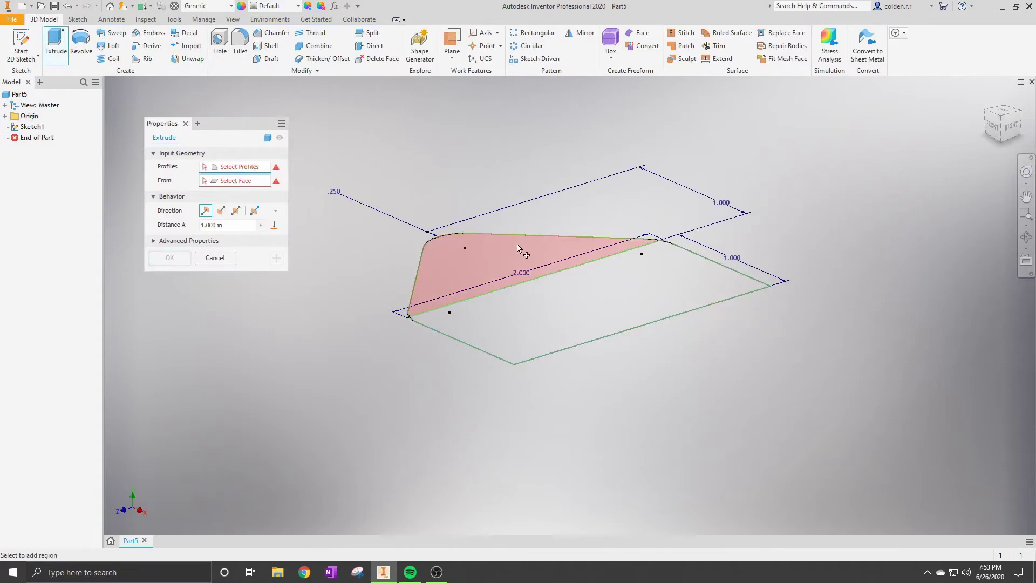
click(532, 269)
click(543, 291)
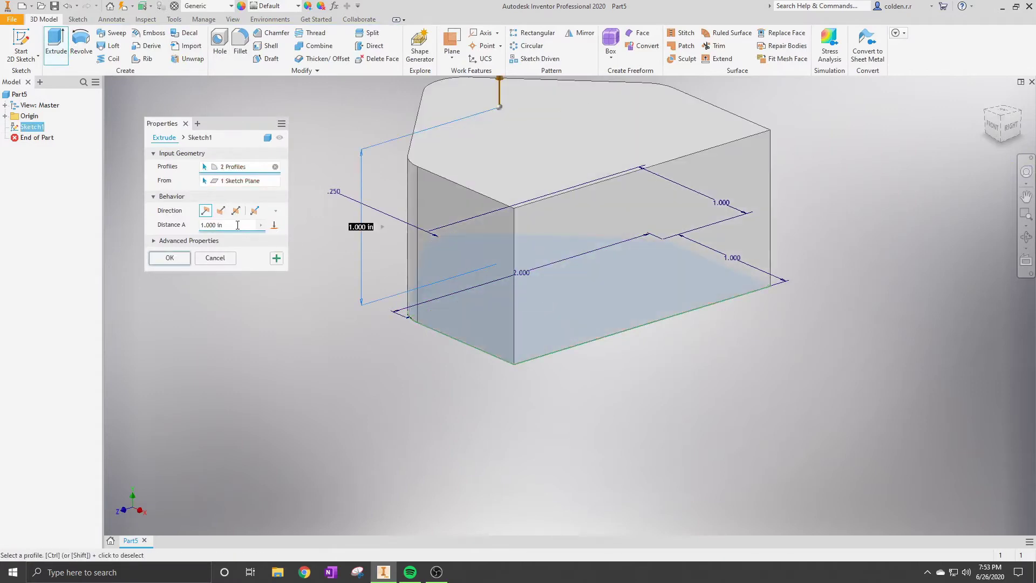
text(.5)
click(166, 260)
Start a new 2D sketch on the slanted roof face.
click(1004, 112)
click(992, 113)
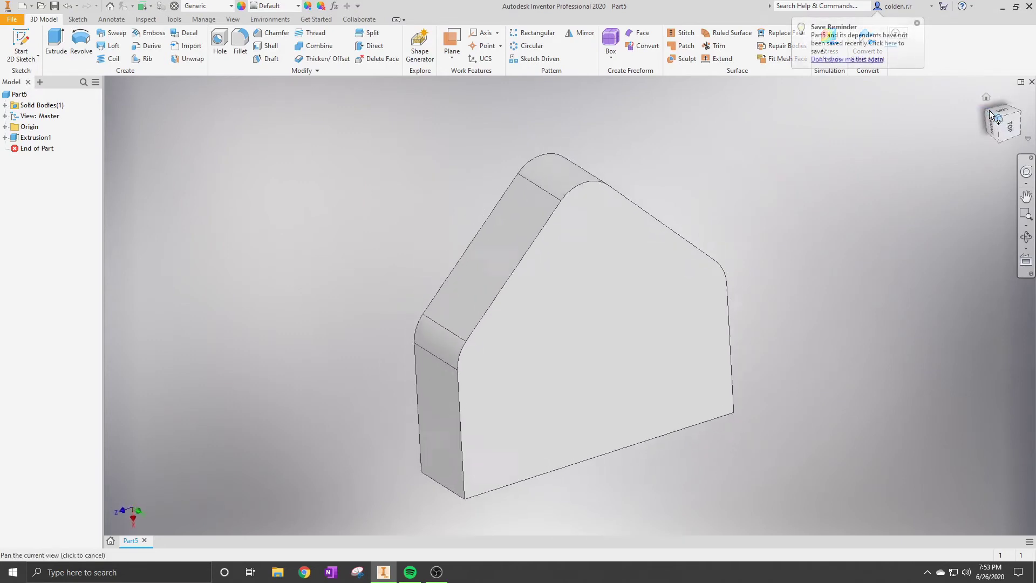
click(27, 38)
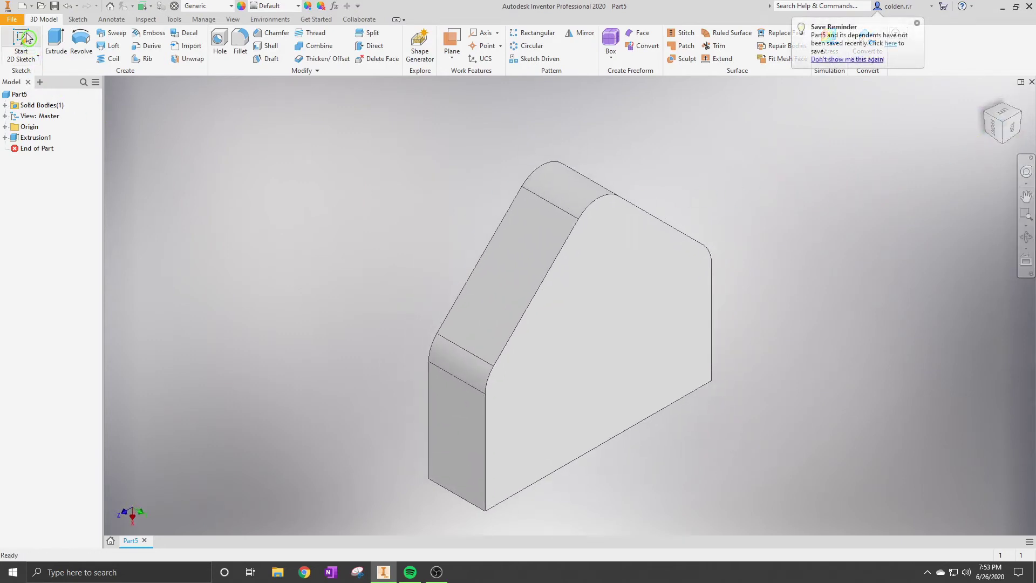
click(512, 248)
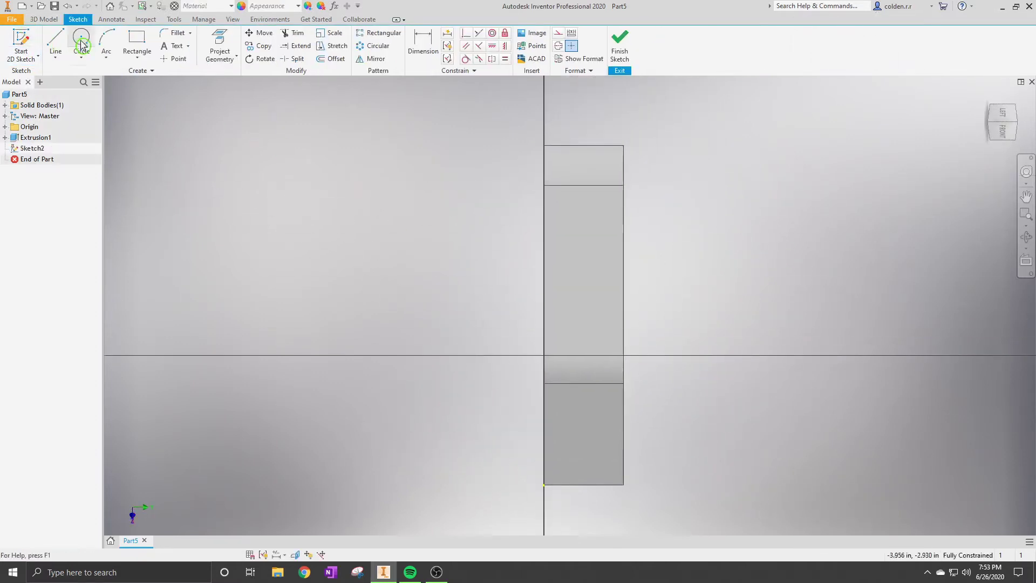
Draw a 0.25 in straight line on the roof face.
click(110, 43)
key(l)
scroll(609, 256, up, 3)
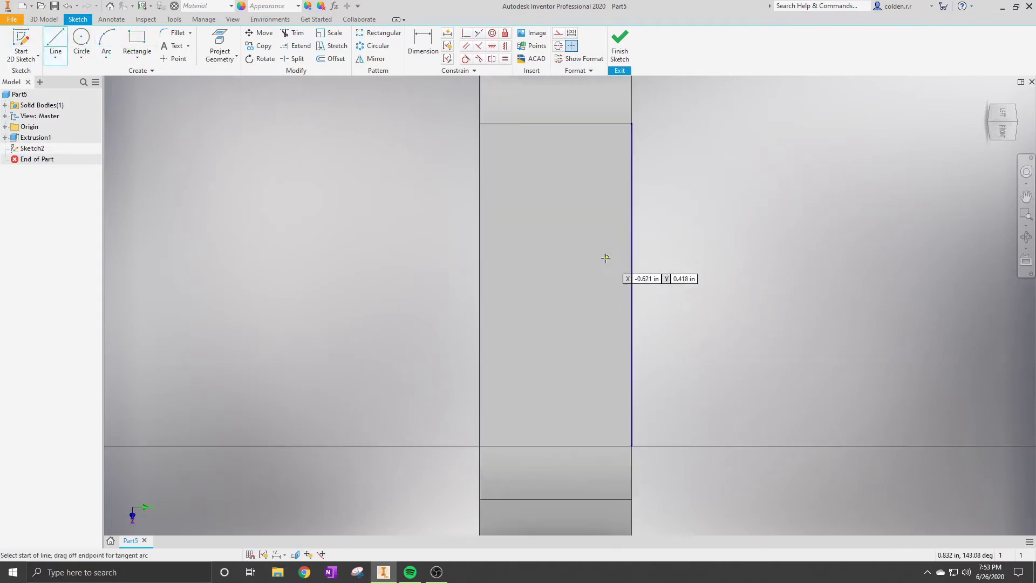
click(516, 327)
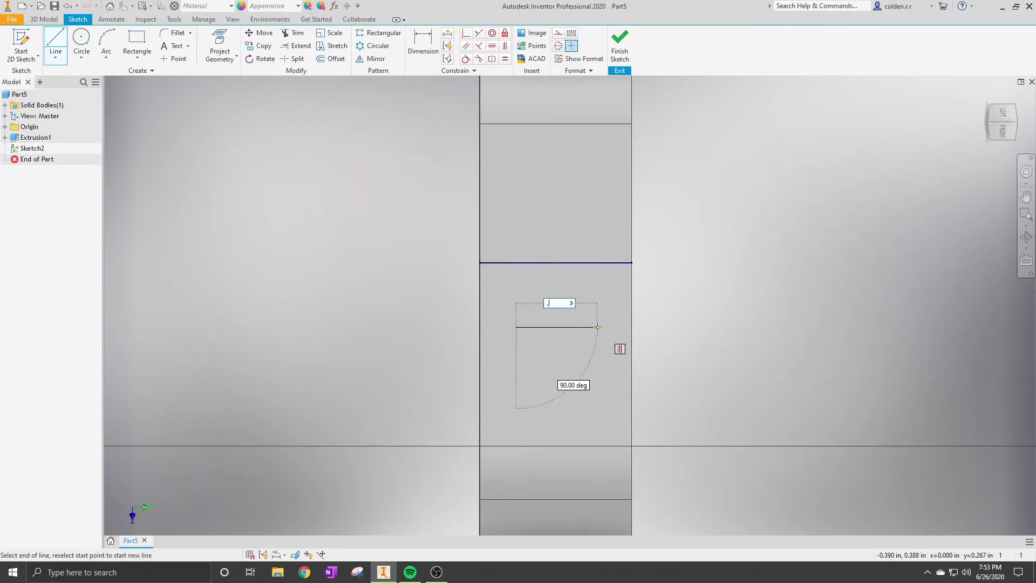
text(.25)
key(Return)
key(Escape)
Cap the line with a three-point half-circle arc, finish the sketch, and save the part.
click(106, 47)
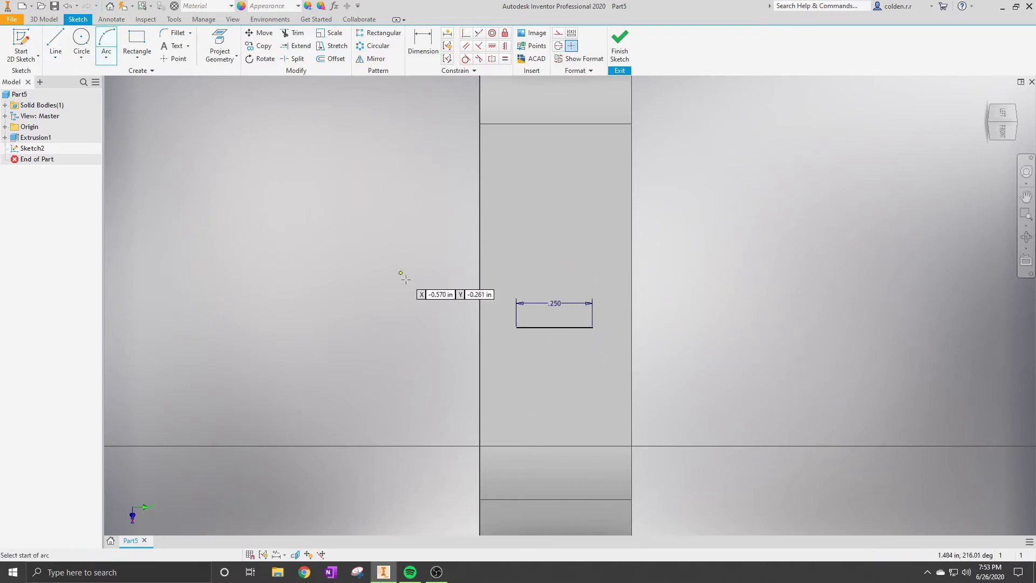
click(522, 328)
click(593, 327)
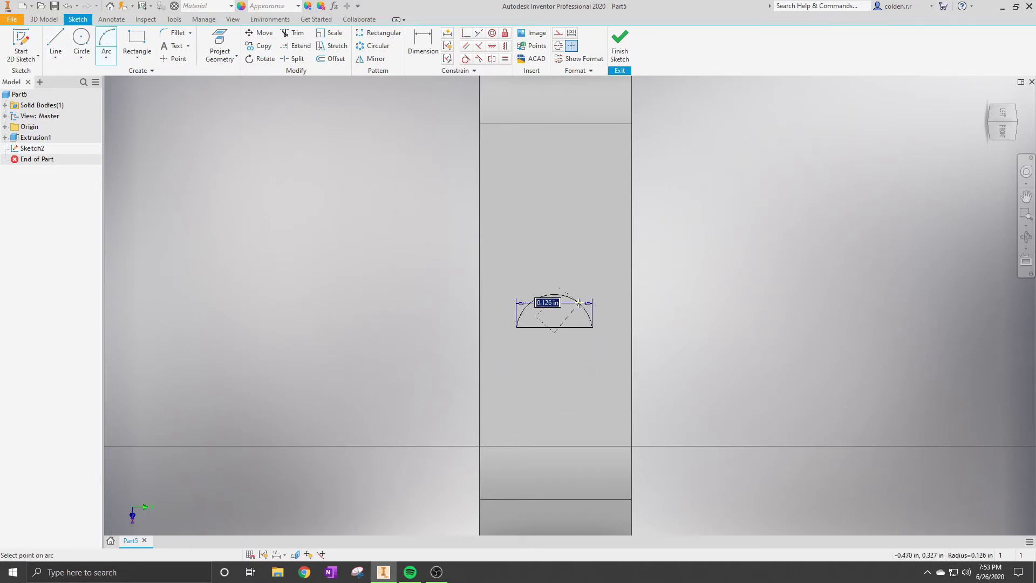
click(554, 290)
scroll(681, 216, down, 3)
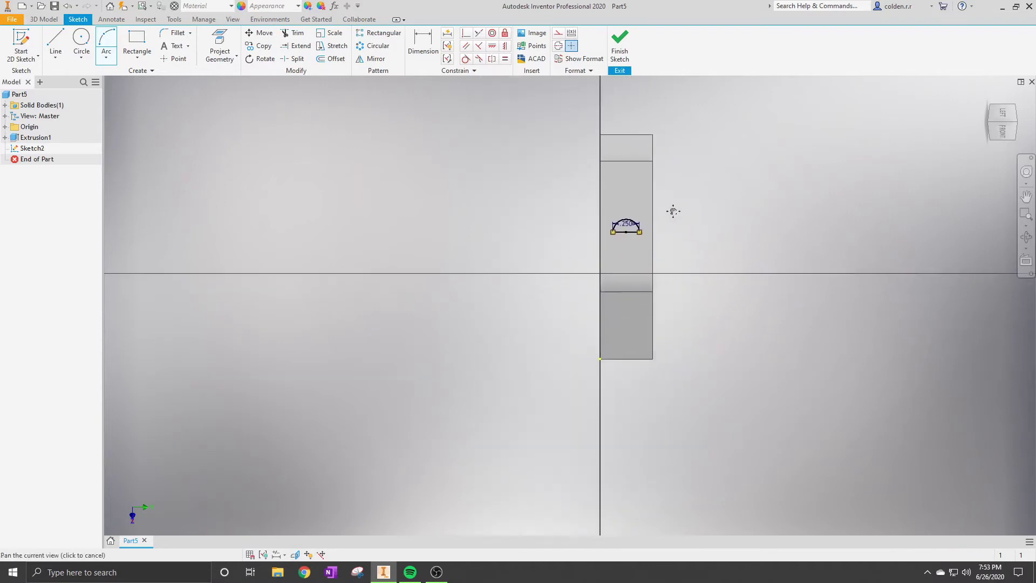
scroll(630, 243, up, 3)
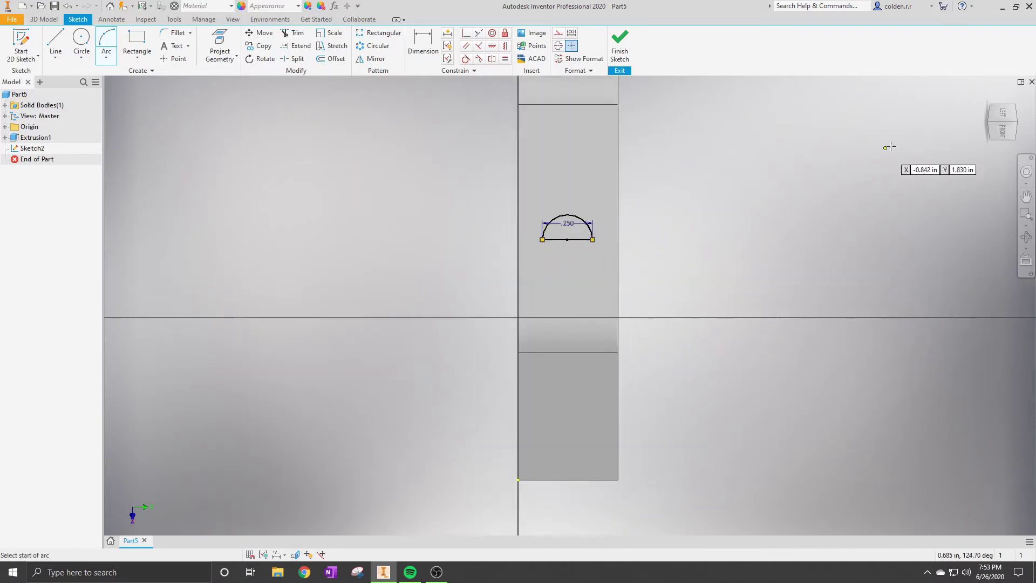
click(1004, 121)
mouse_move(562, 239)
shift+middle_down()
mouse_move(553, 239)
mouse_move(567, 207)
mouse_move(868, 143)
shift+middle_up()
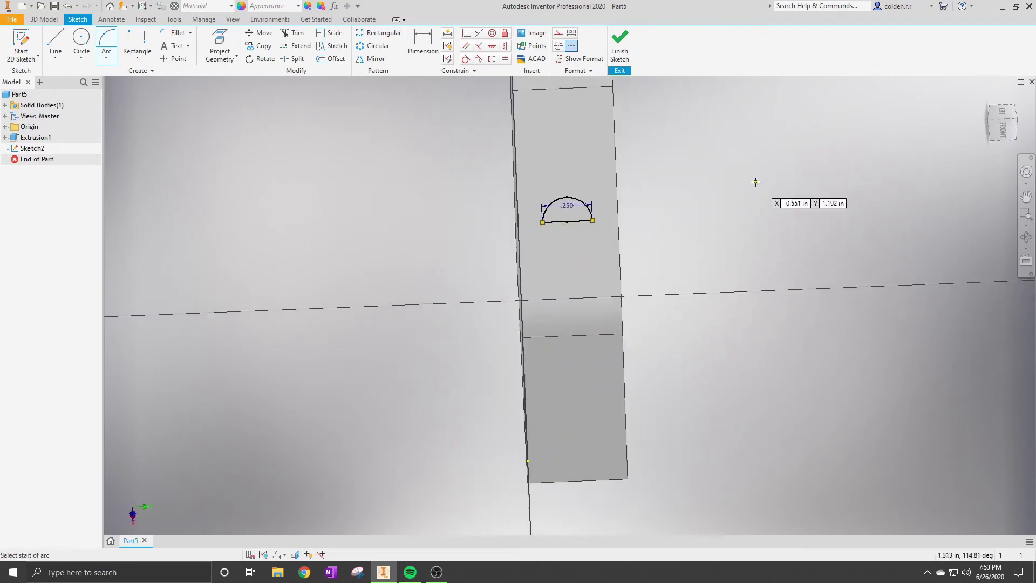
click(620, 48)
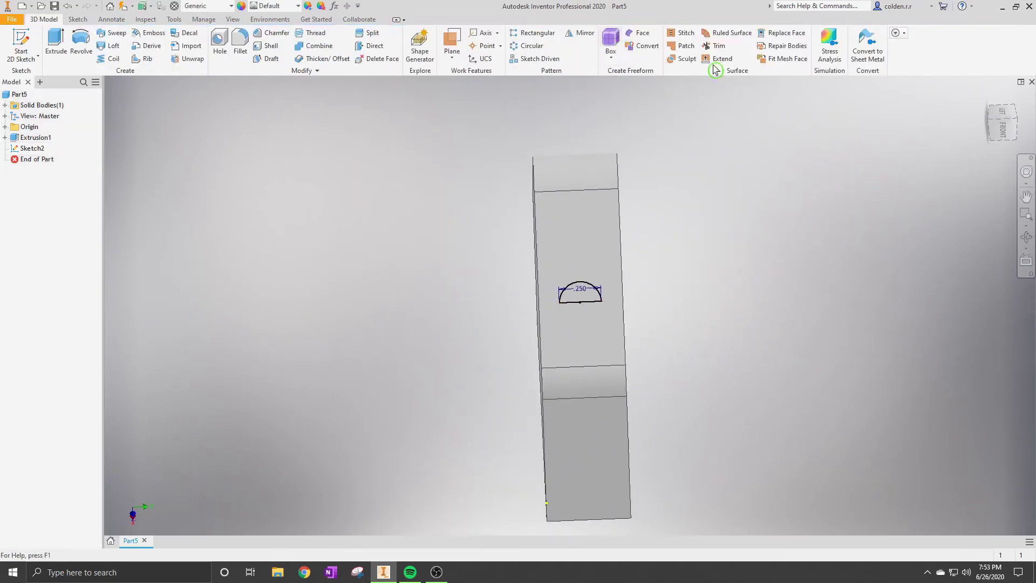
click(56, 6)
Reopen Sketch2 and dimension the half-circle 0.500 in from the roof face's lower edge.
click(779, 268)
click(67, 7)
click(422, 48)
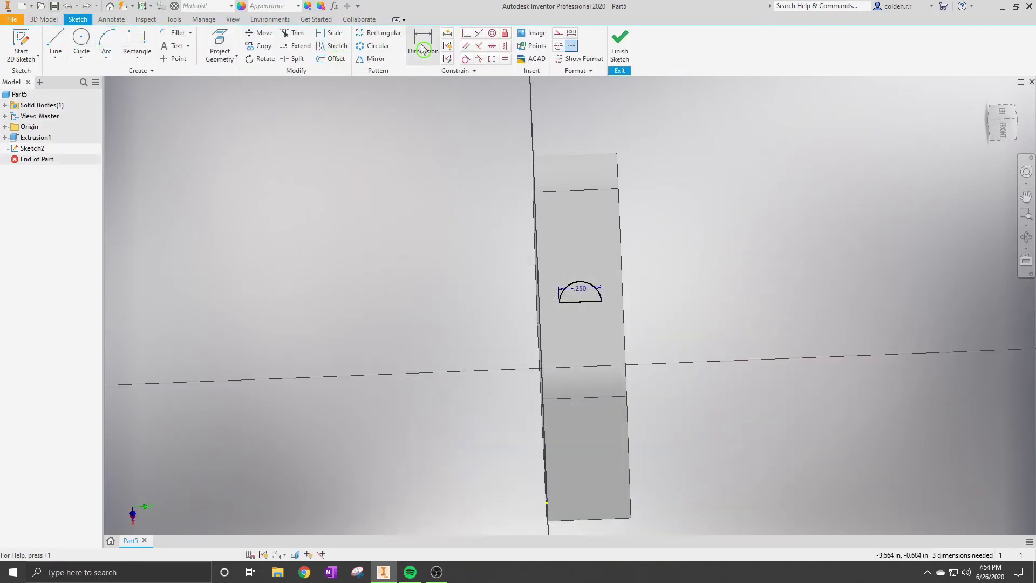
drag(1002, 128, 966, 140)
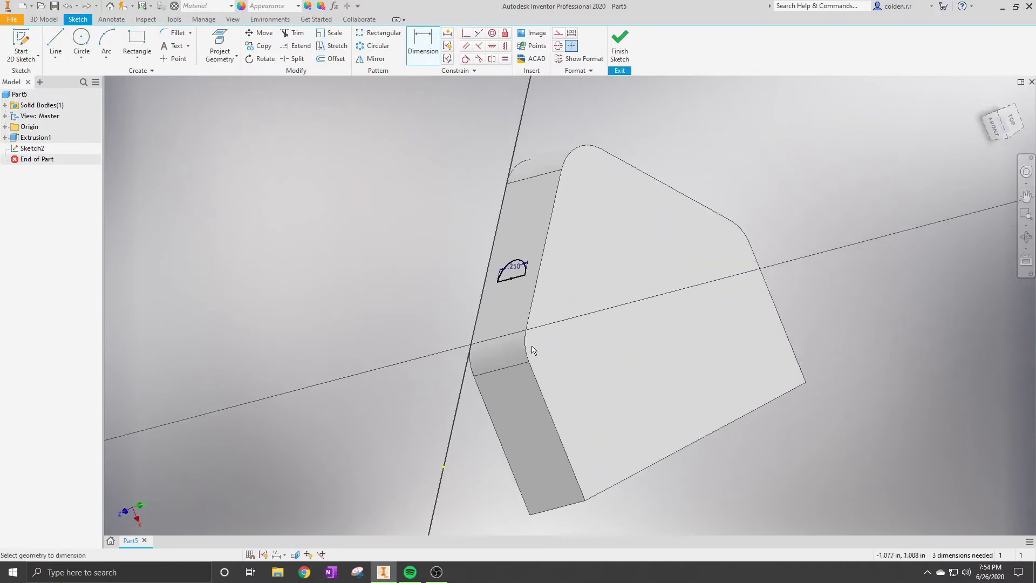
click(507, 371)
click(511, 278)
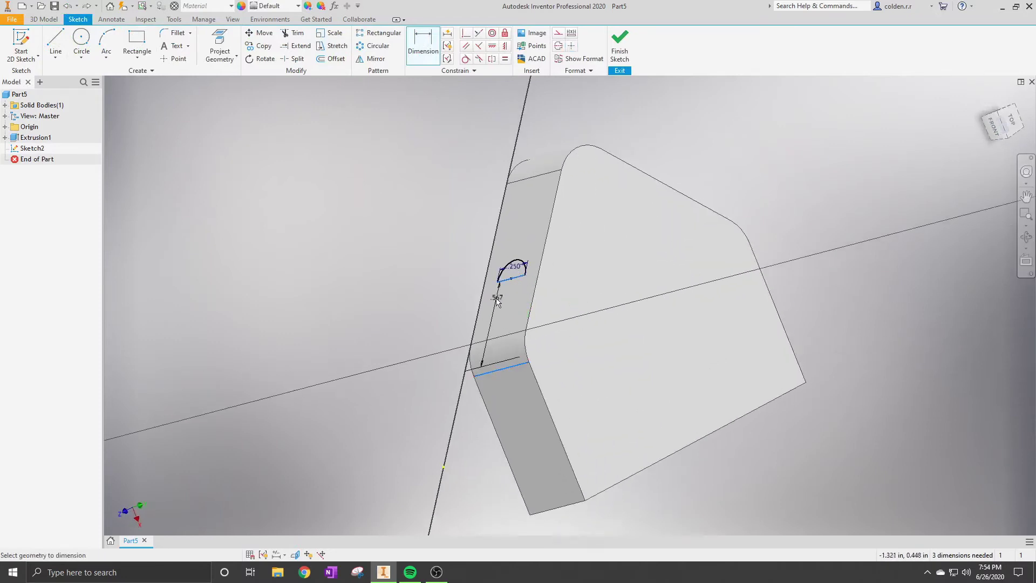
click(505, 315)
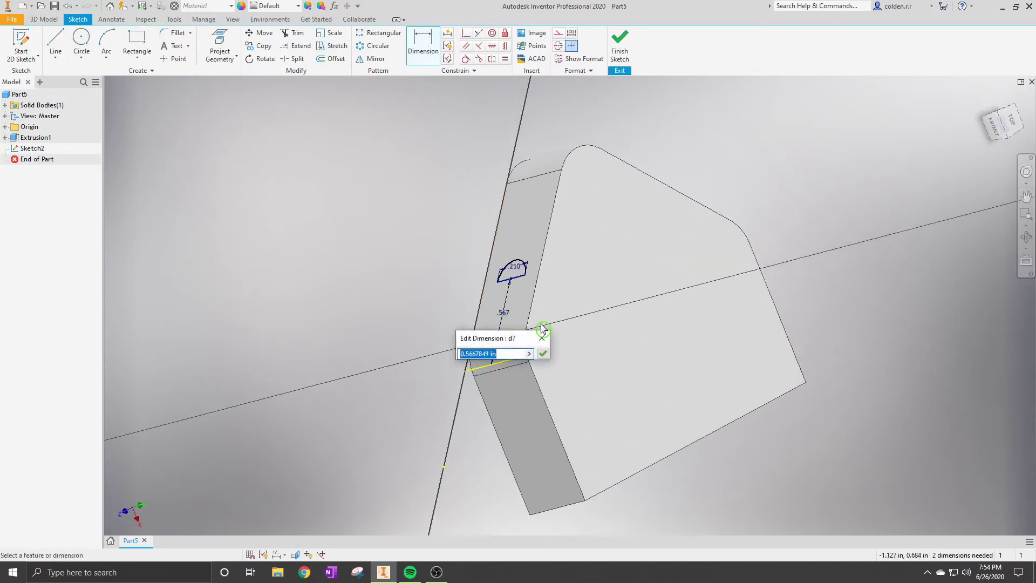
text(.5)
key(Return)
key(Escape)
Dimension the half-circle 0.125 in from the side edge and finish the sketch.
mouse_move(1017, 122)
mouse_down()
mouse_move(971, 125)
mouse_move(1030, 126)
mouse_up()
scroll(590, 254, down, 3)
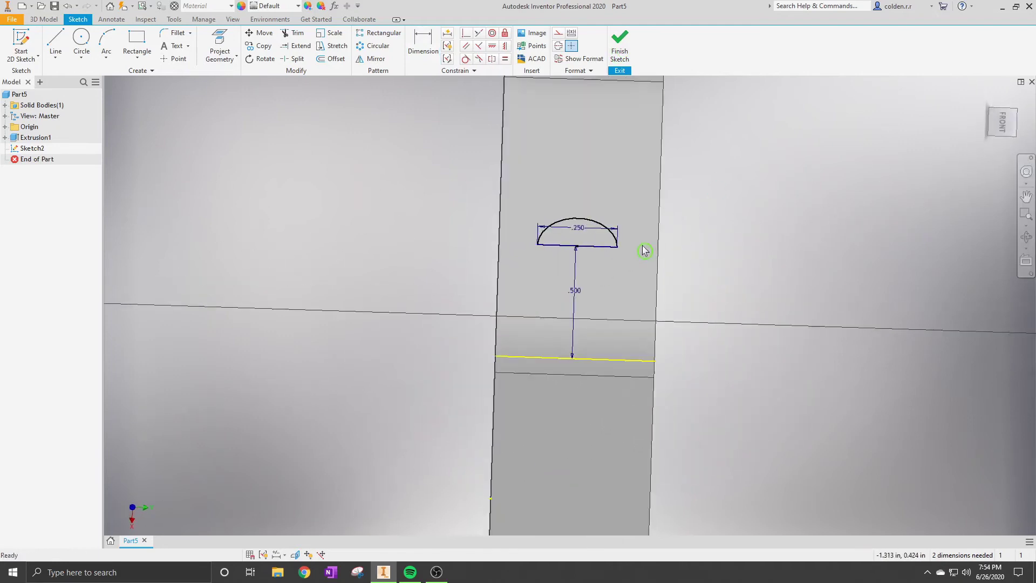
key(d)
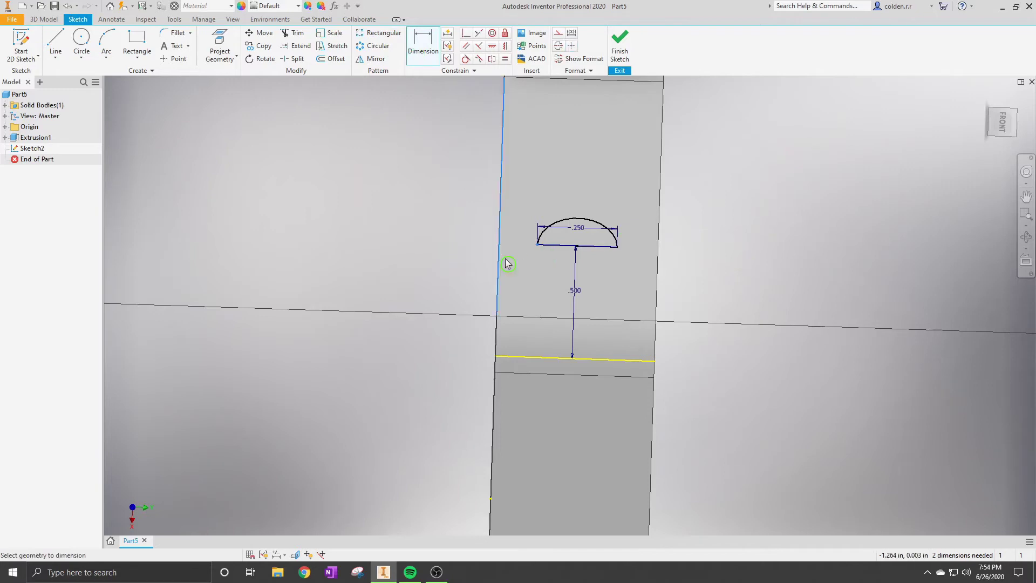
click(518, 289)
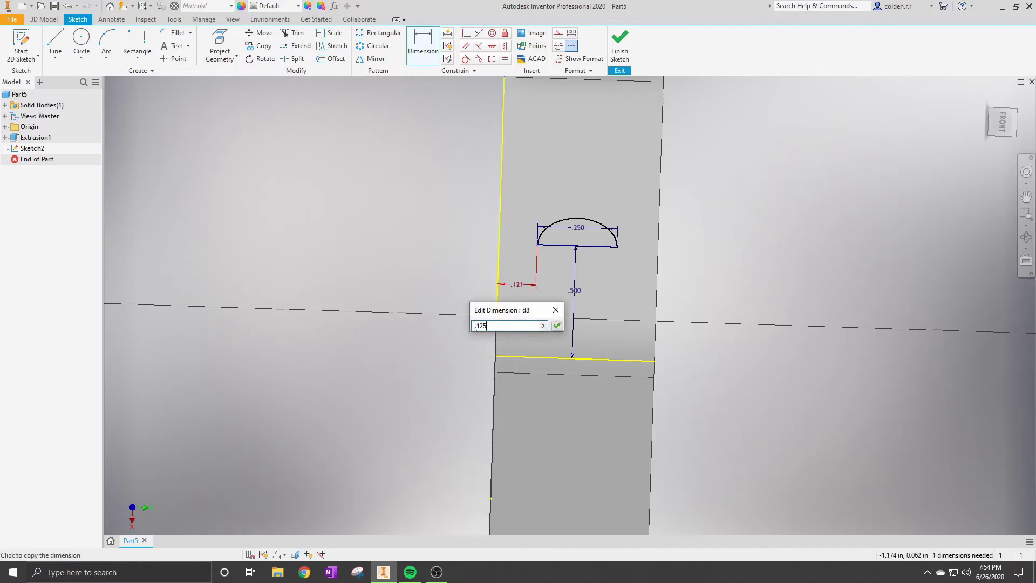
key(Return)
click(620, 43)
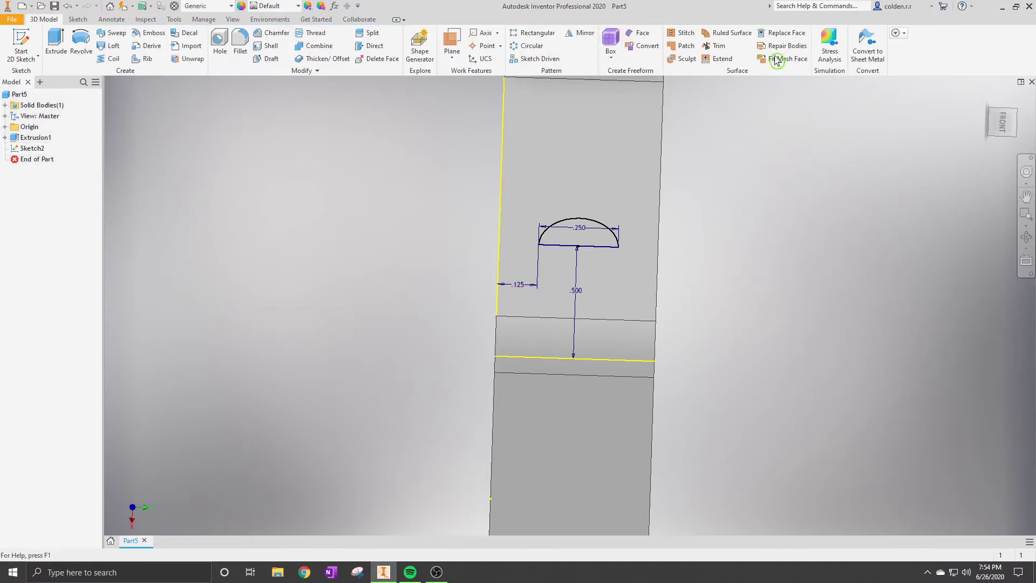
Start a sketch on the back face and draw a base line, then change its length to .25.
key(s)
click(662, 295)
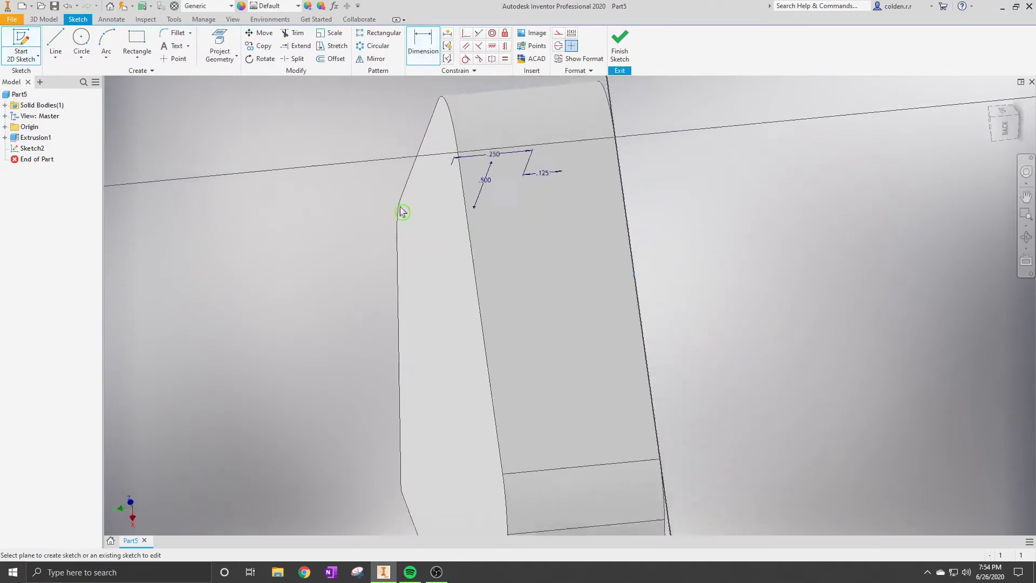
middle_drag(400, 291, 516, 212)
scroll(513, 208, down, 3)
click(54, 41)
click(478, 319)
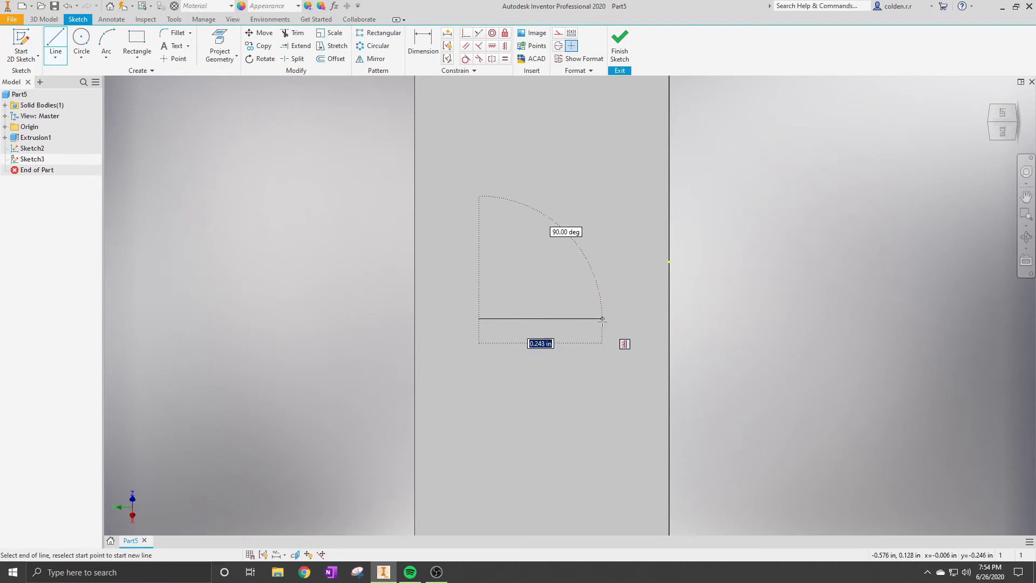
text(.125)
key(Return)
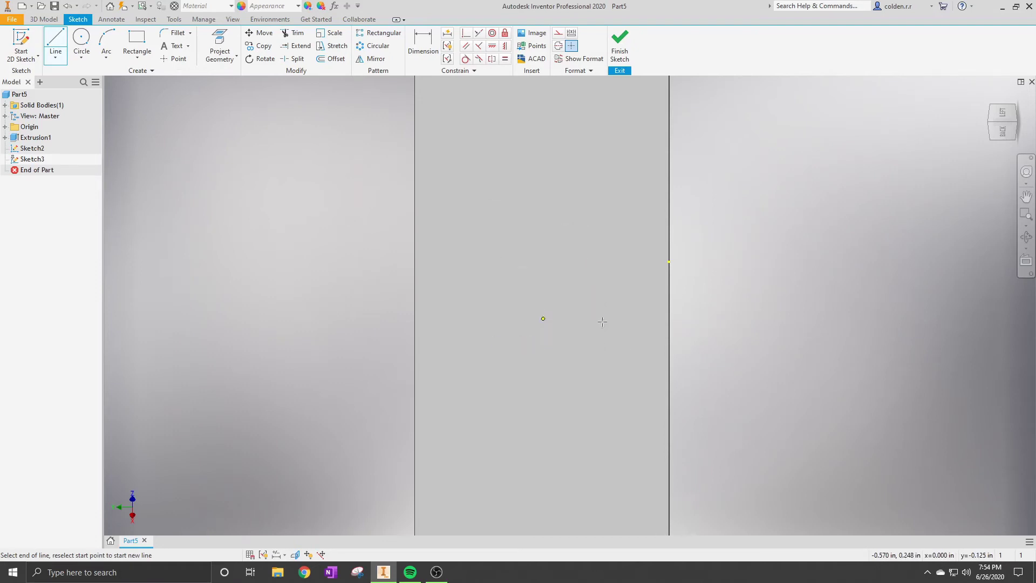
key(Escape)
double_click(501, 347)
text(.)
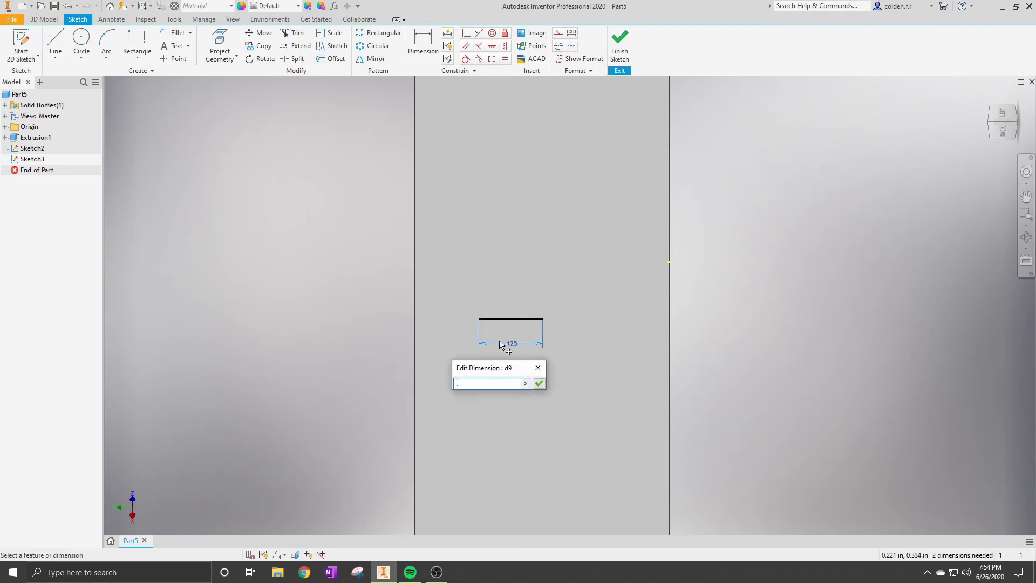
text(25)
click(509, 350)
Draw a .125-radius semicircle arc spanning the base line's two ends.
key(c)
click(107, 48)
click(477, 319)
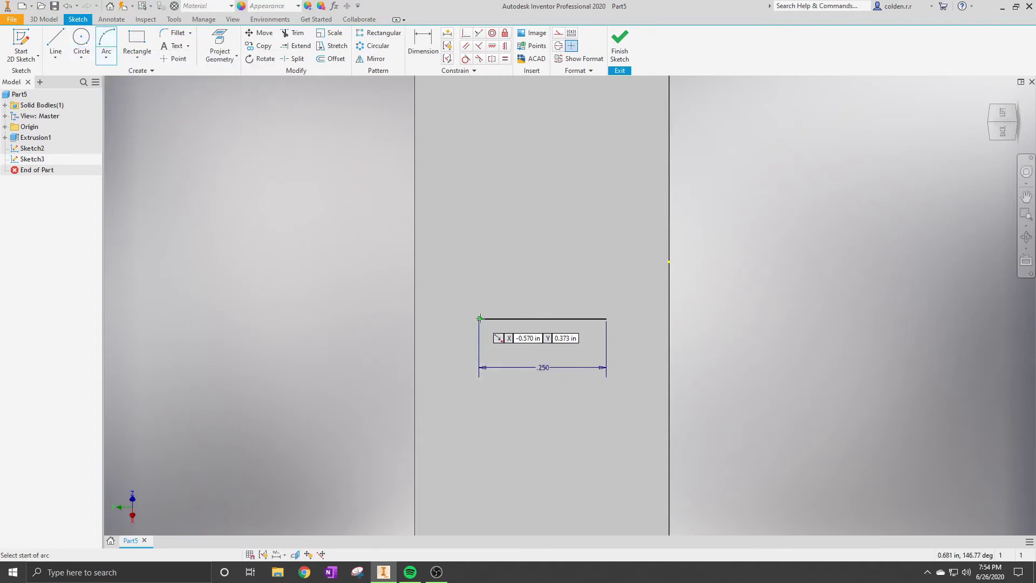
click(606, 319)
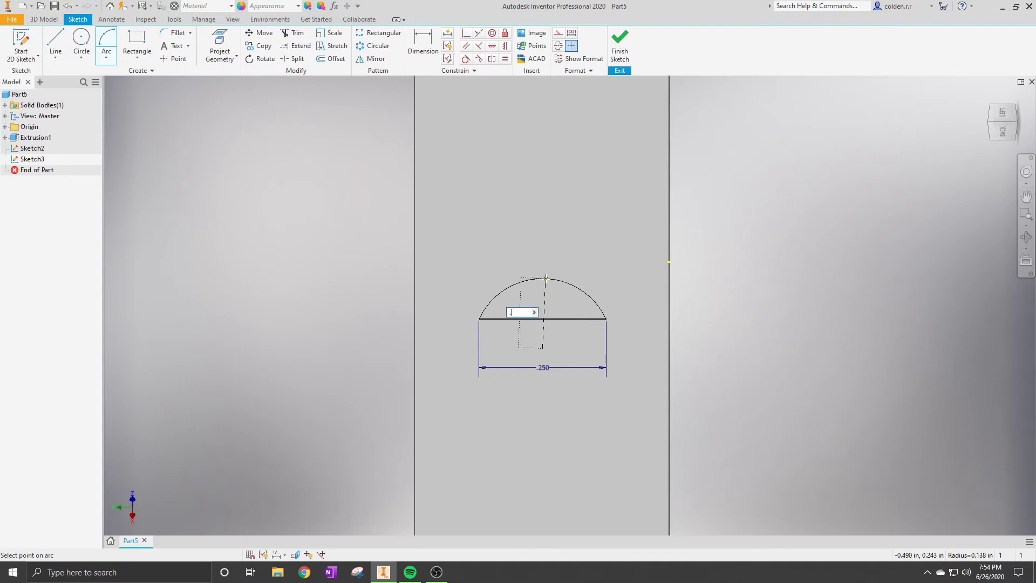
text(.125)
key(Return)
key(Escape)
Dimension the base line .5 from the face's lower edge and .125 from the side edge.
scroll(705, 269, up, 3)
middle_drag(703, 268, 643, 222)
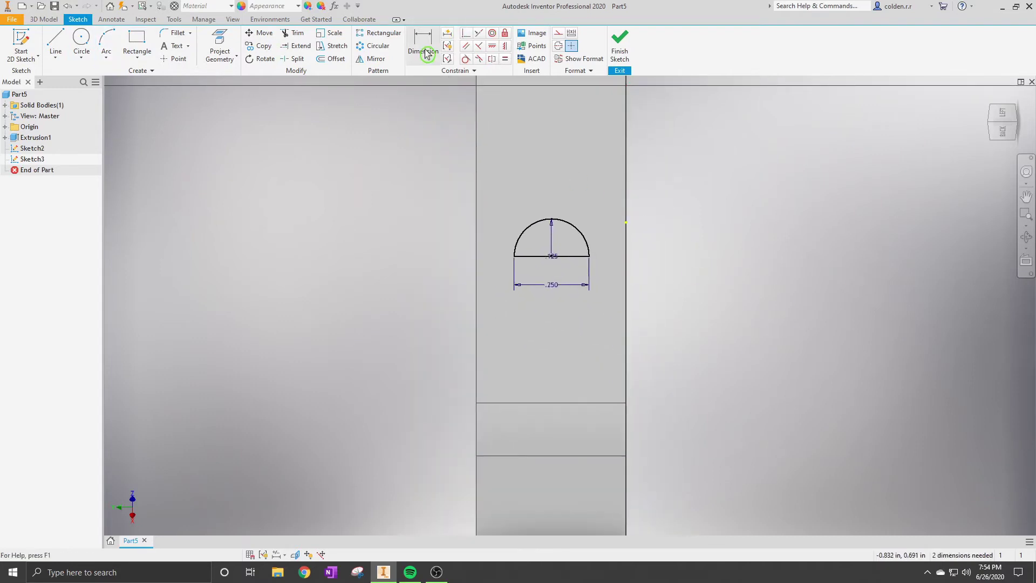
click(575, 257)
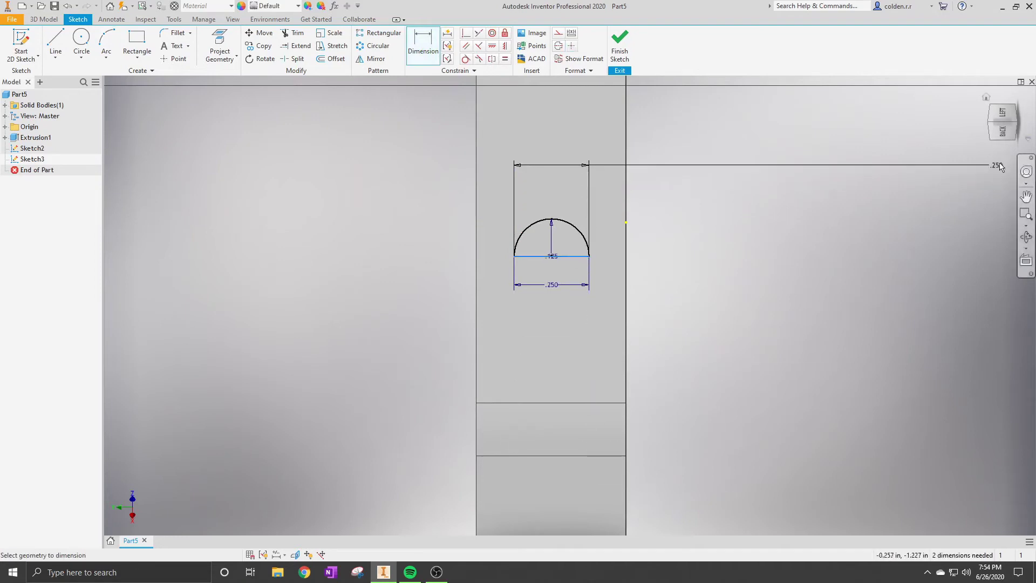
drag(1004, 128, 985, 127)
click(462, 387)
click(318, 333)
text(.)
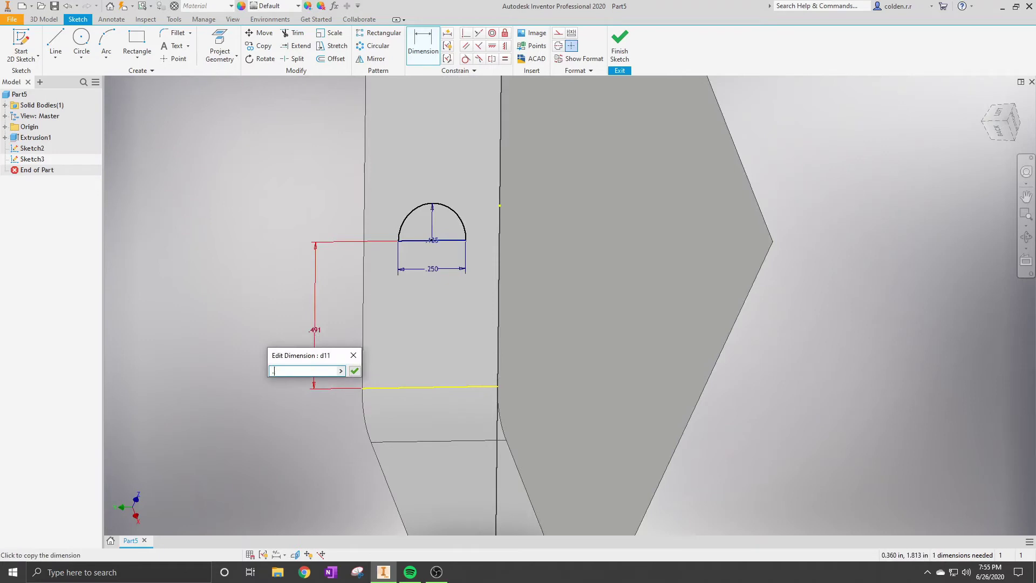
text(5)
key(Return)
scroll(376, 261, down, 10)
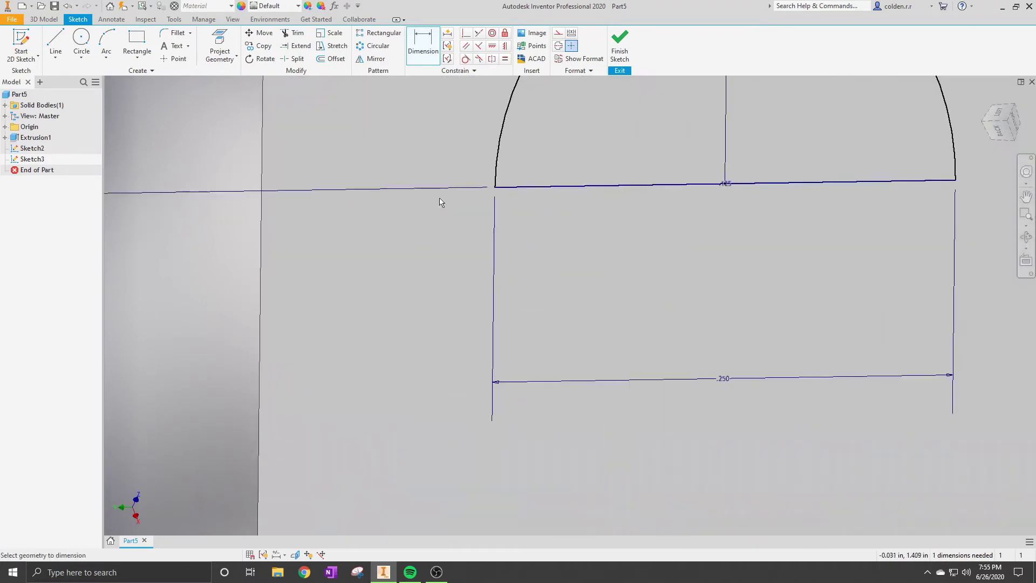
click(495, 188)
click(261, 232)
click(330, 264)
text(.125)
key(Return)
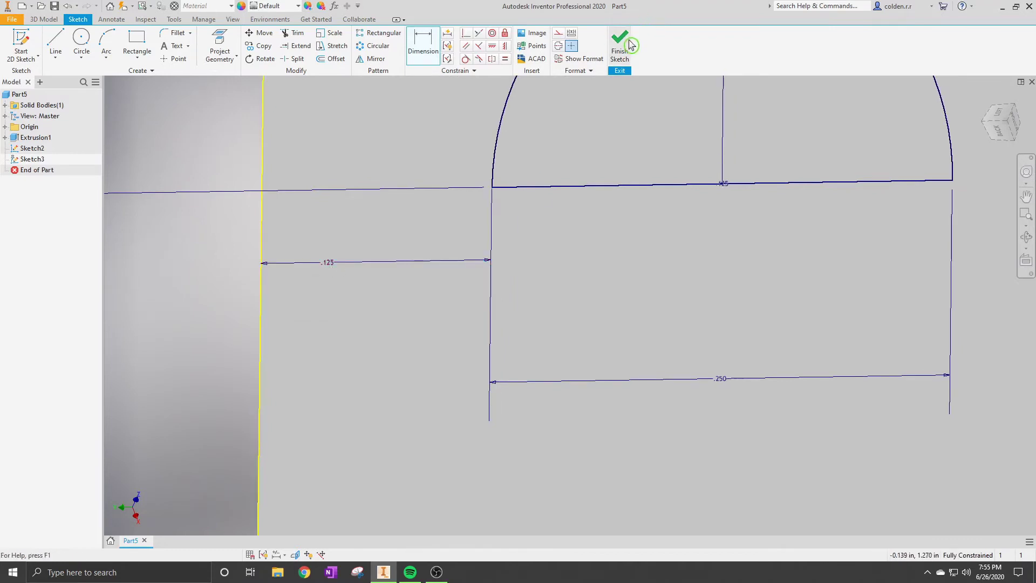
Finish the semicircle sketch and orbit to see both channel sketches.
click(620, 46)
scroll(780, 198, up, 6)
mouse_move(1005, 131)
shift+middle_down()
mouse_move(895, 113)
mouse_move(573, 168)
shift+middle_up()
middle_drag(572, 167, 419, 317)
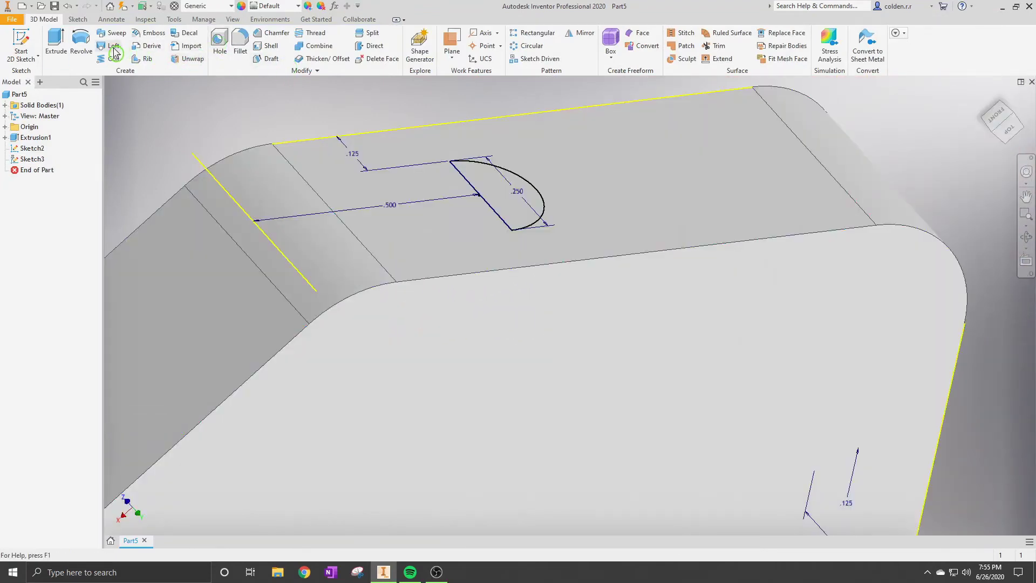
Loft between the two semicircle sketches as a Cut, creating Loft1.
click(112, 48)
scroll(432, 179, up, 2)
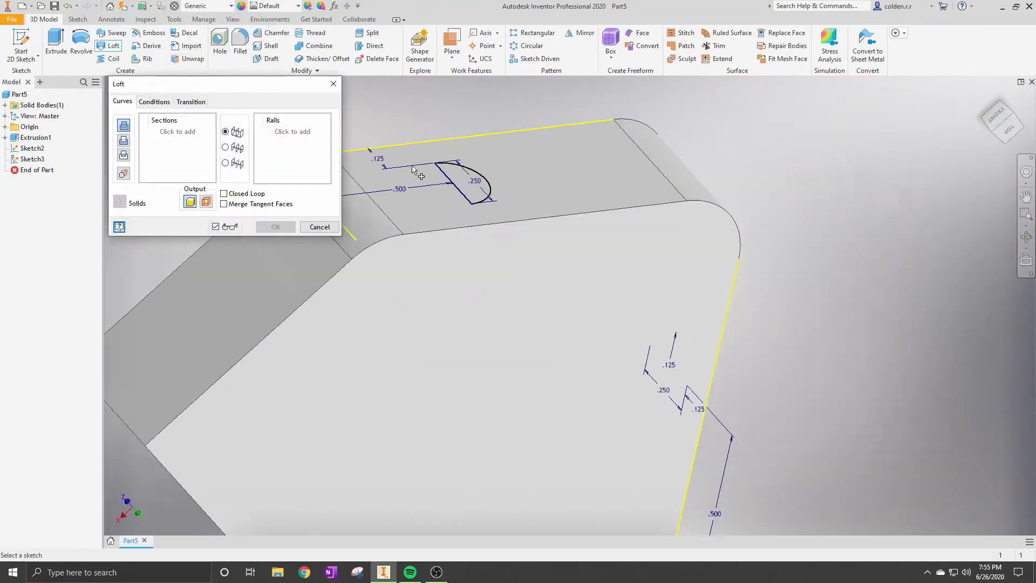
click(472, 205)
shift+middle_drag(475, 211, 378, 189)
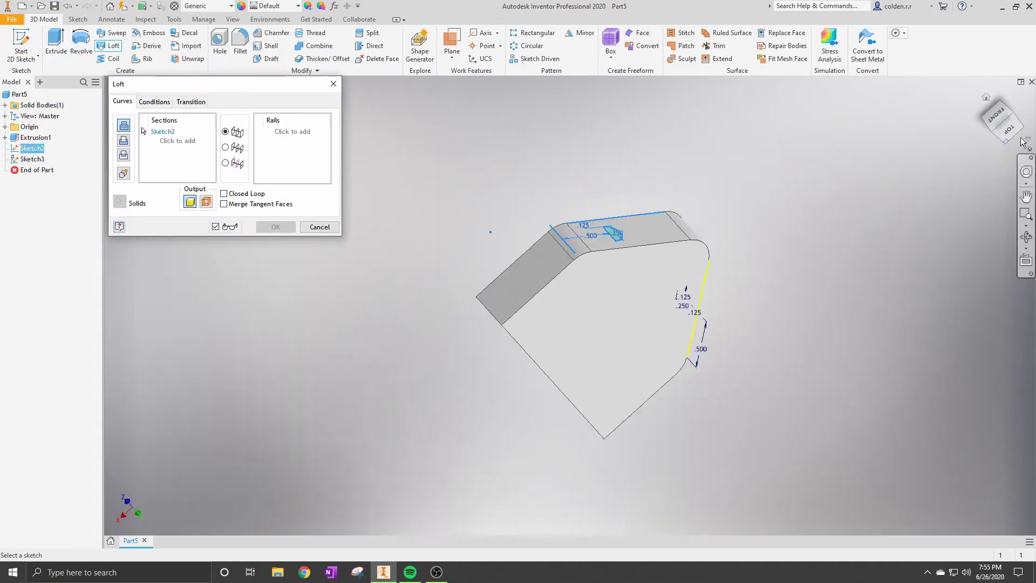
scroll(725, 301, down, 3)
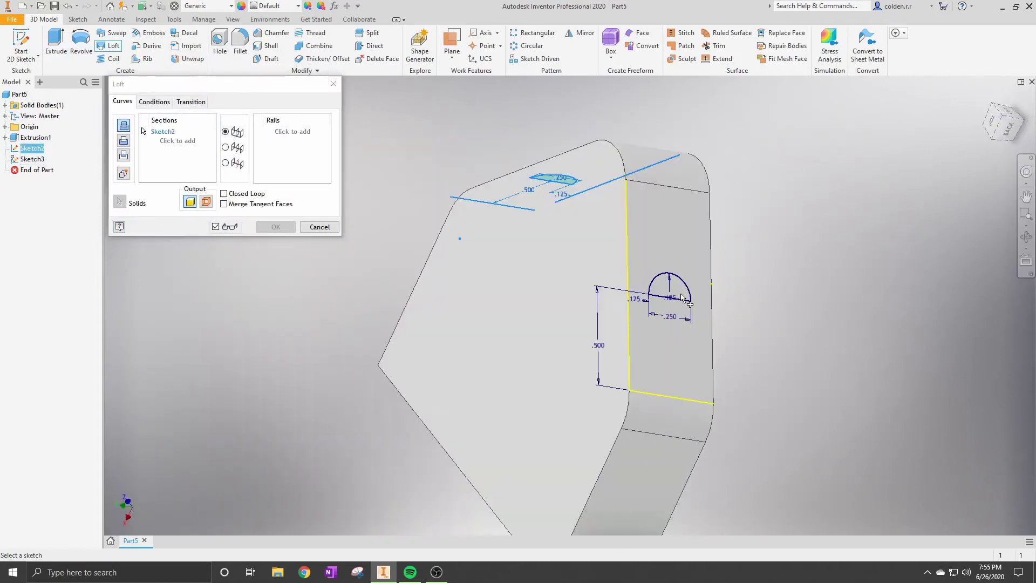
click(693, 292)
drag(1010, 132, 974, 138)
click(128, 141)
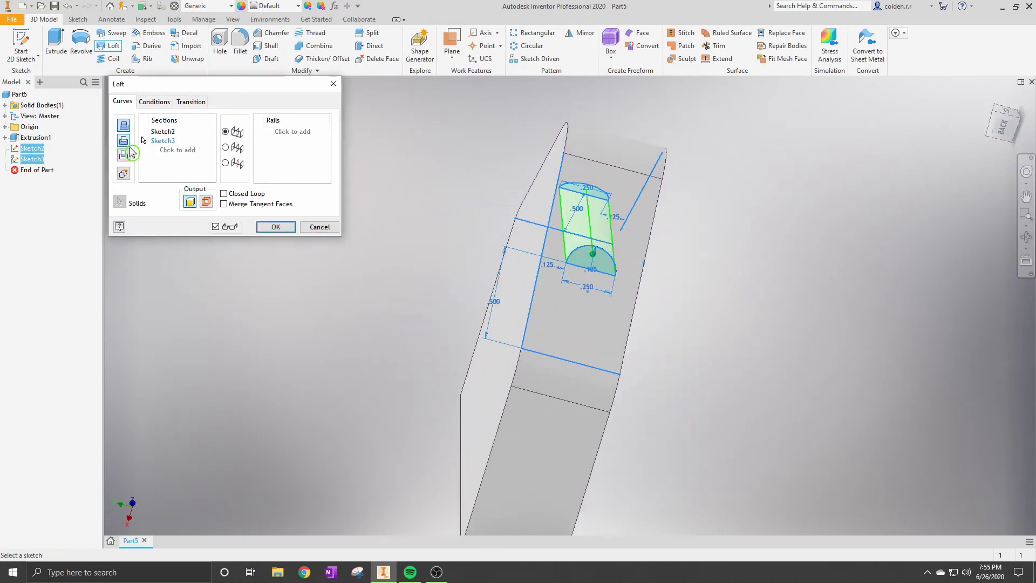
click(124, 141)
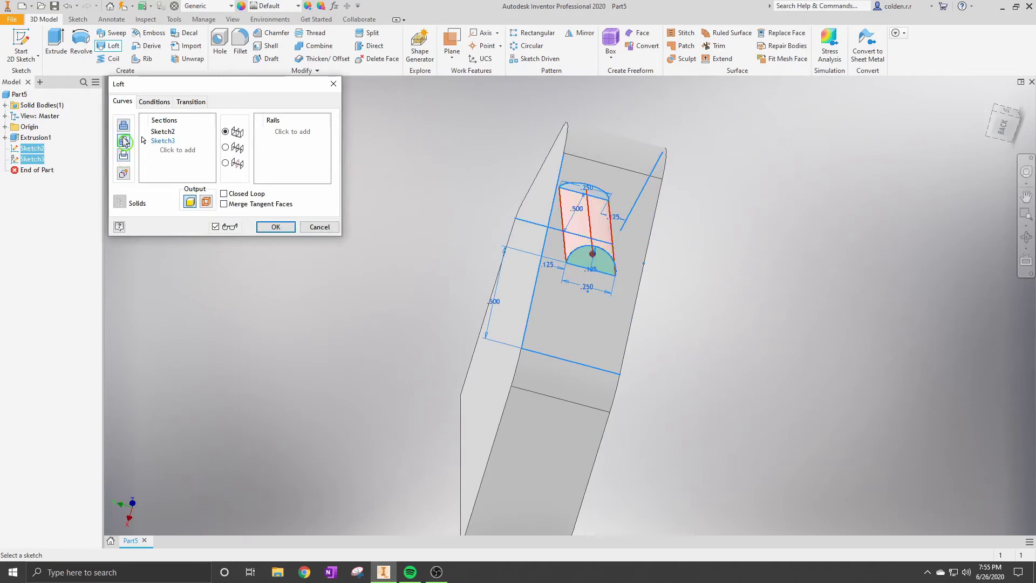
click(274, 226)
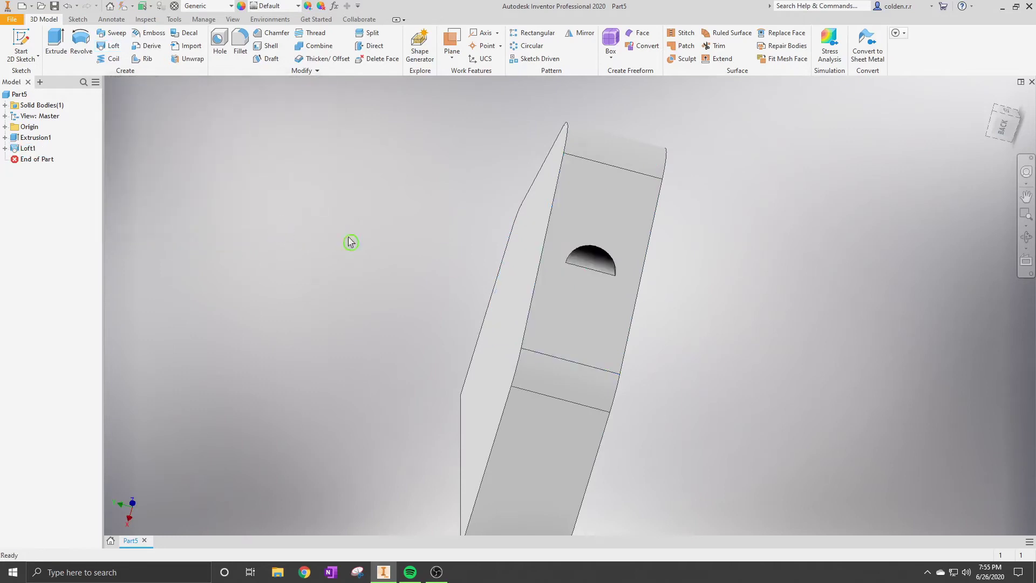
Orbit the part around until it nearly faces the bottom.
click(1004, 129)
drag(1003, 128, 885, 147)
mouse_move(563, 312)
shift+middle_down()
mouse_move(552, 312)
mouse_move(640, 324)
shift+middle_up()
drag(991, 143, 997, 127)
Chamfer both lower corner edges by .25 in, then return to a straight bottom view.
click(1002, 128)
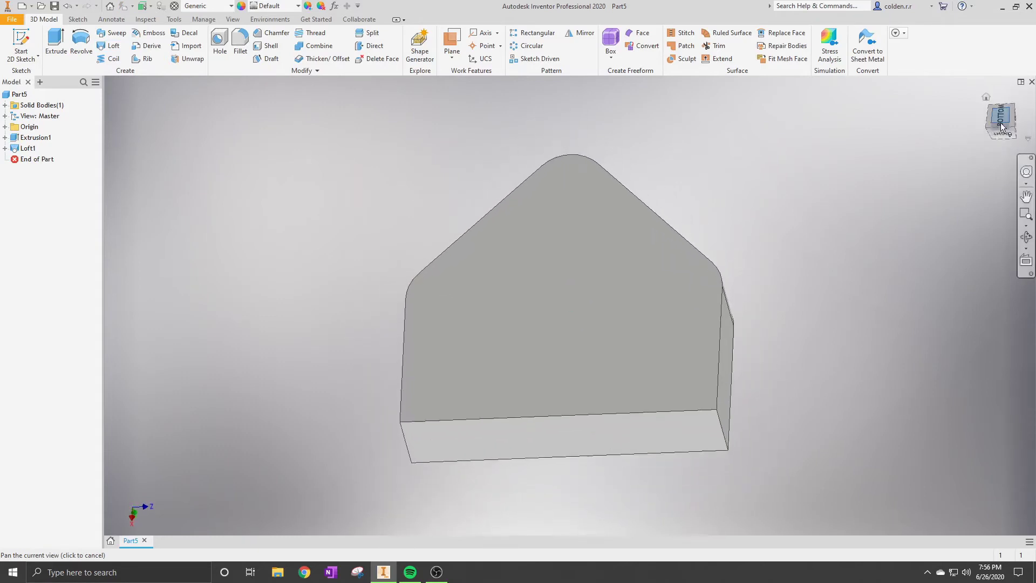
click(278, 33)
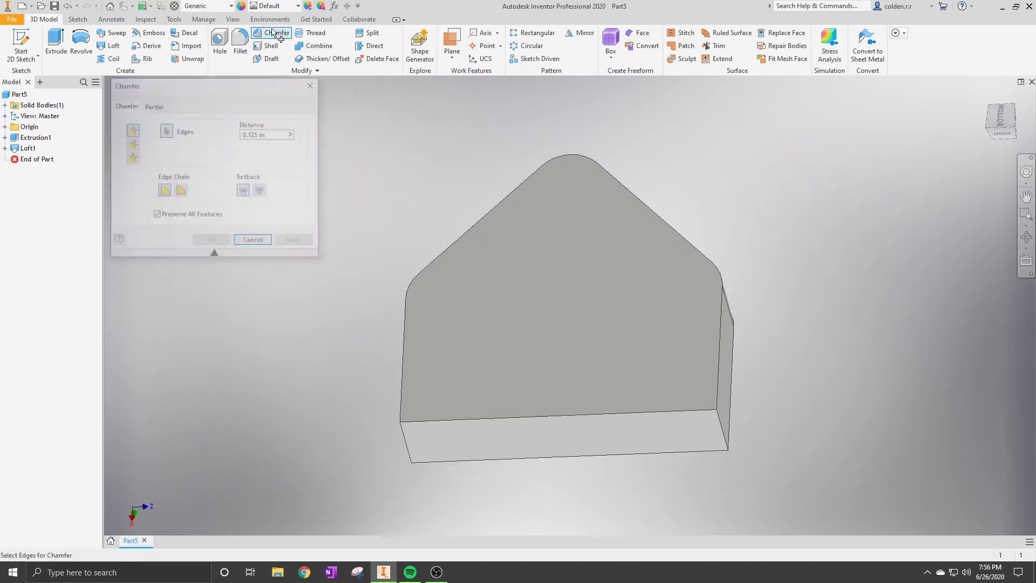
double_click(259, 135)
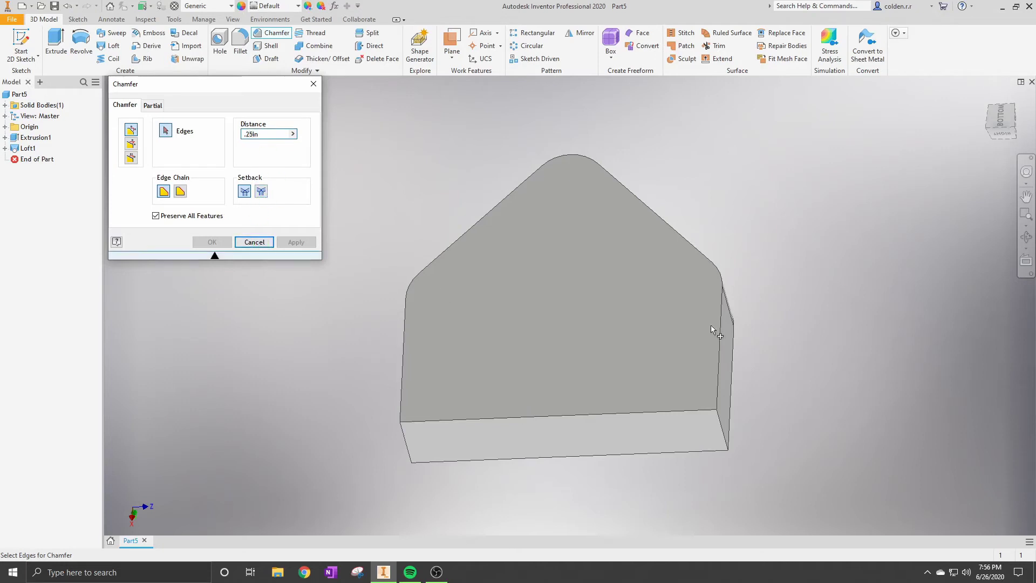
click(723, 429)
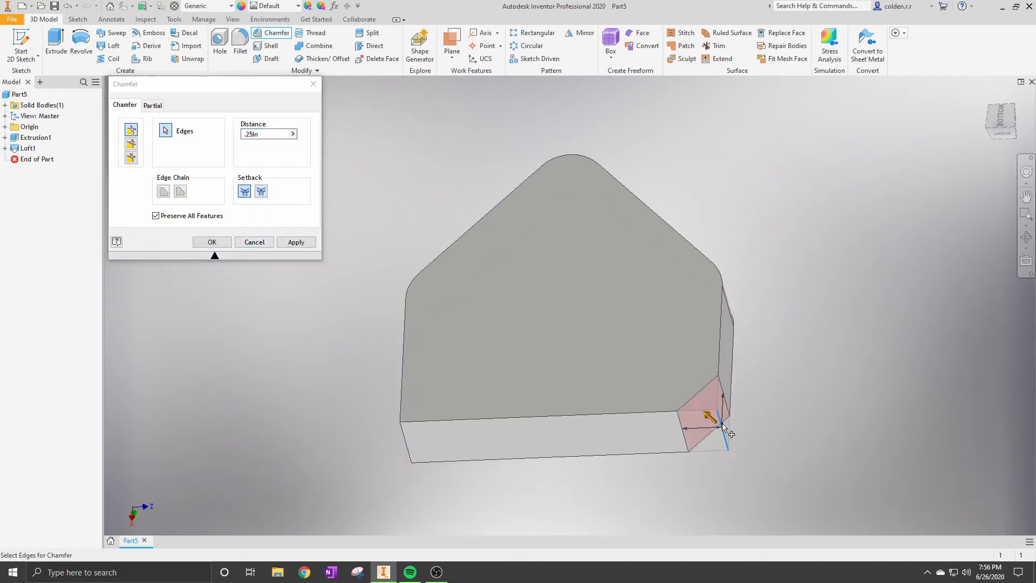
mouse_move(710, 417)
shift+middle_down()
mouse_move(745, 392)
mouse_move(661, 388)
shift+middle_up()
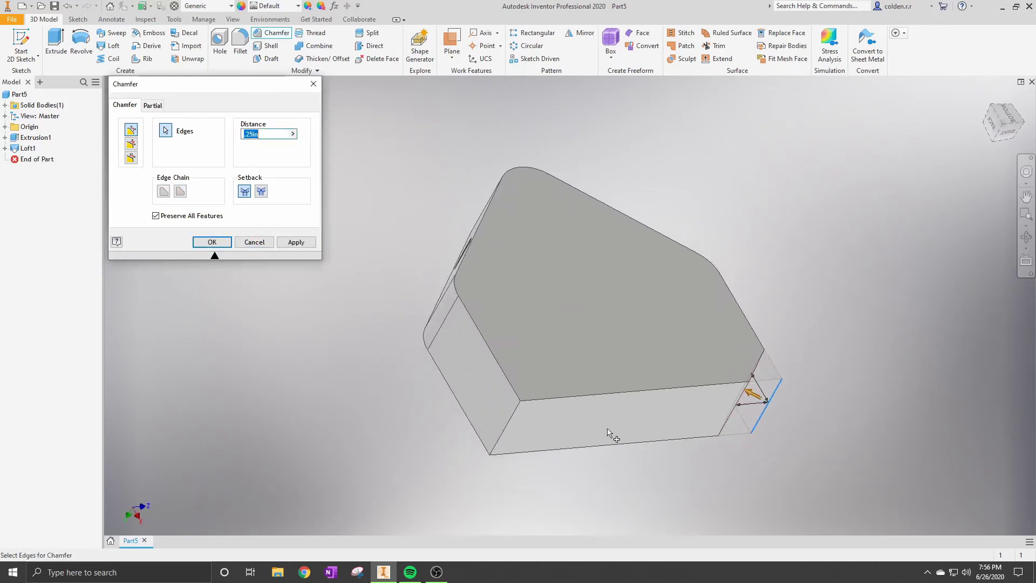
click(507, 432)
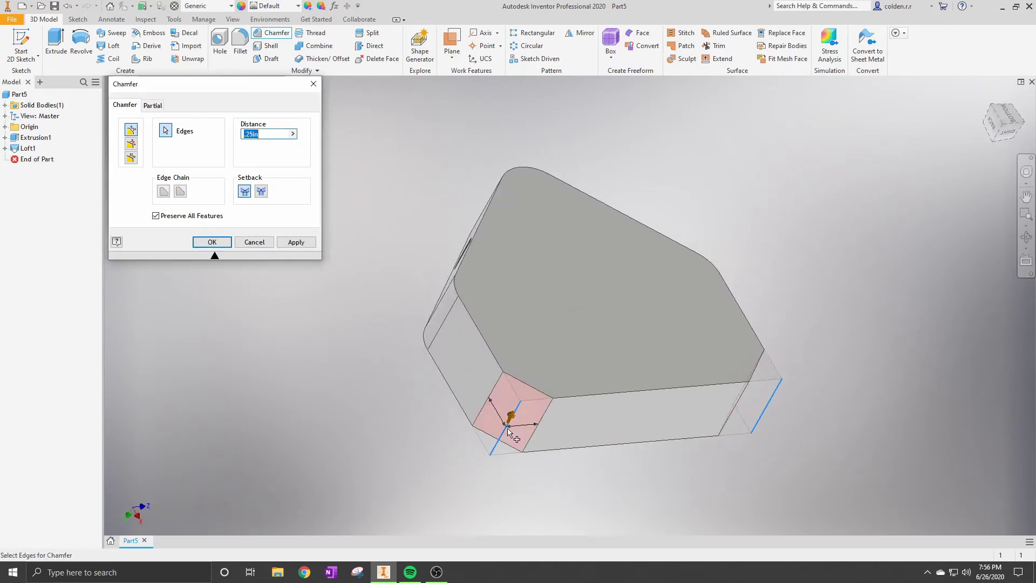
click(305, 242)
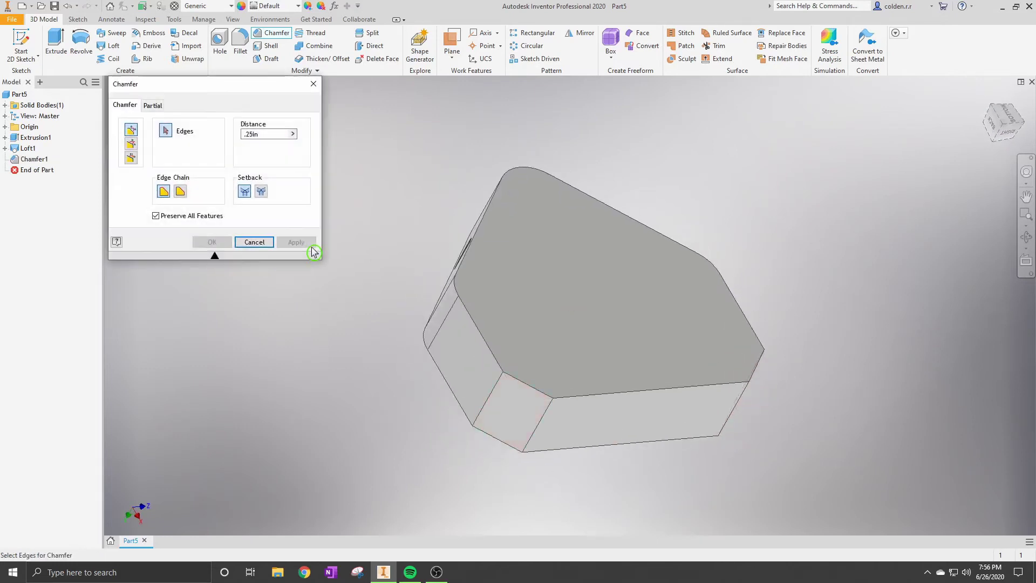
key(Escape)
mouse_move(1004, 118)
mouse_down()
mouse_move(1021, 134)
mouse_move(1003, 129)
mouse_up()
click(1003, 128)
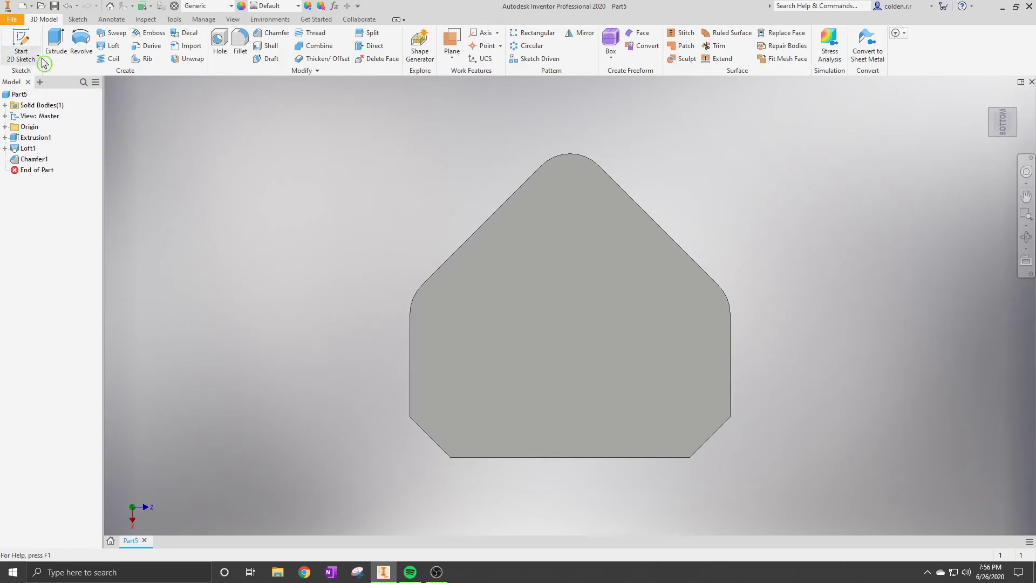
Create a sketch on the large bottom face and add the text 'TEST PART 1'.
click(21, 44)
click(588, 313)
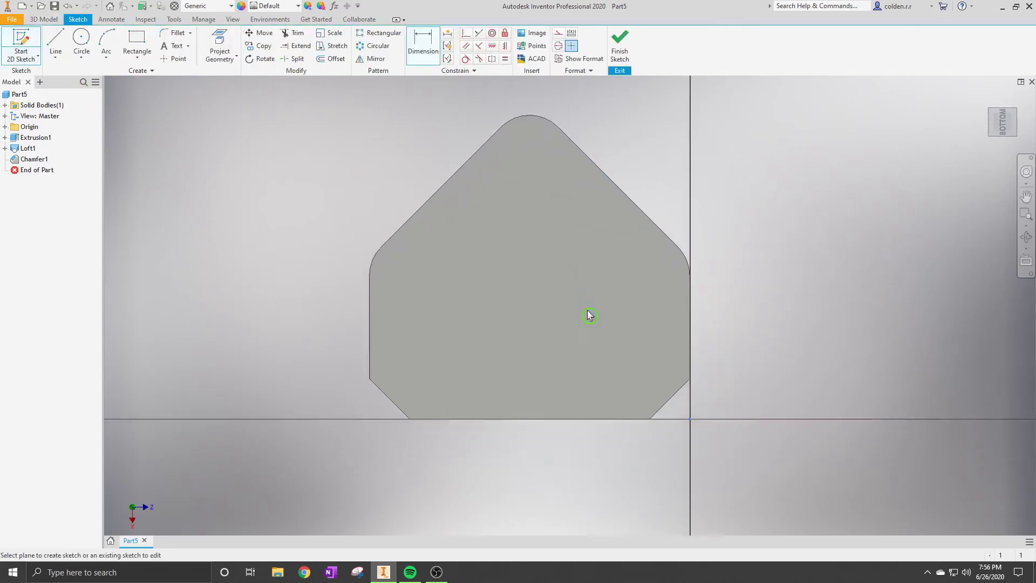
mouse_move(636, 273)
middle_down()
mouse_move(692, 365)
mouse_move(759, 395)
middle_up()
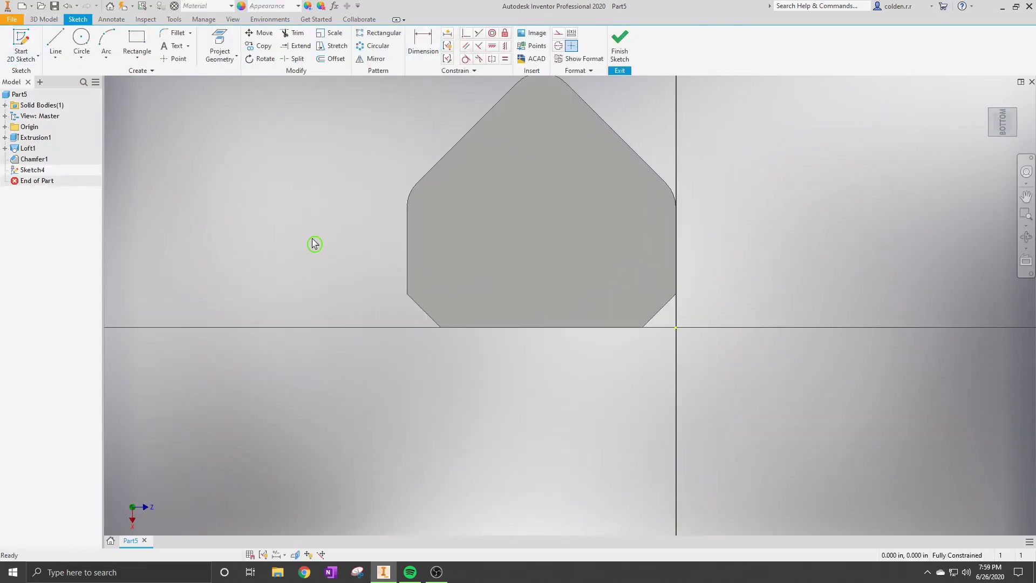
click(177, 46)
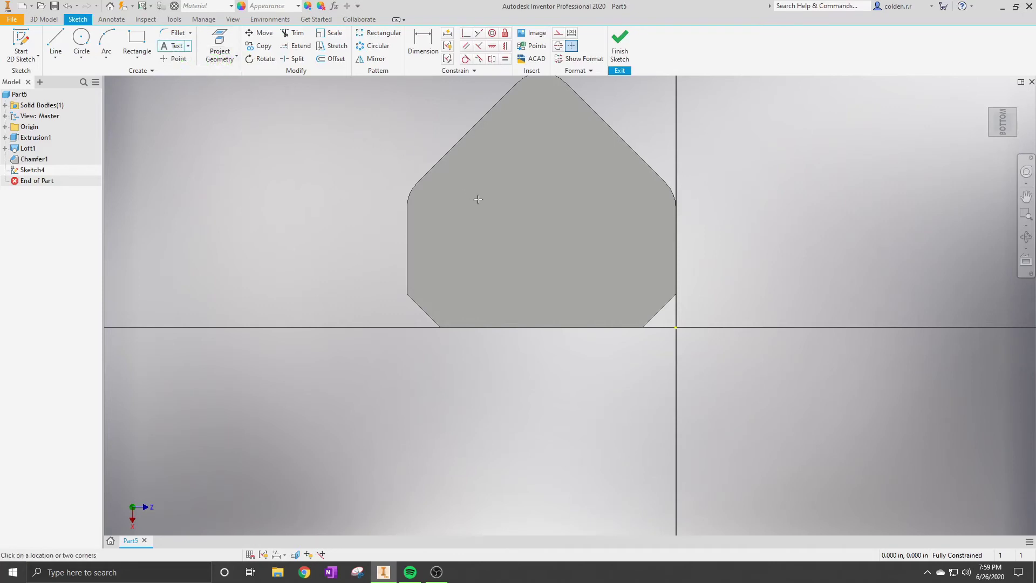
click(538, 219)
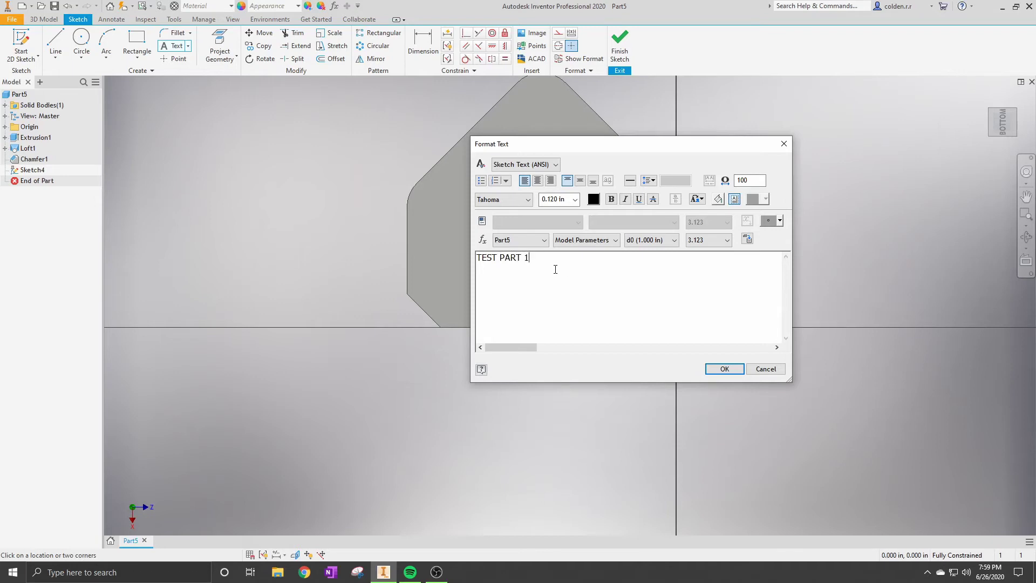
key(ctrl+a)
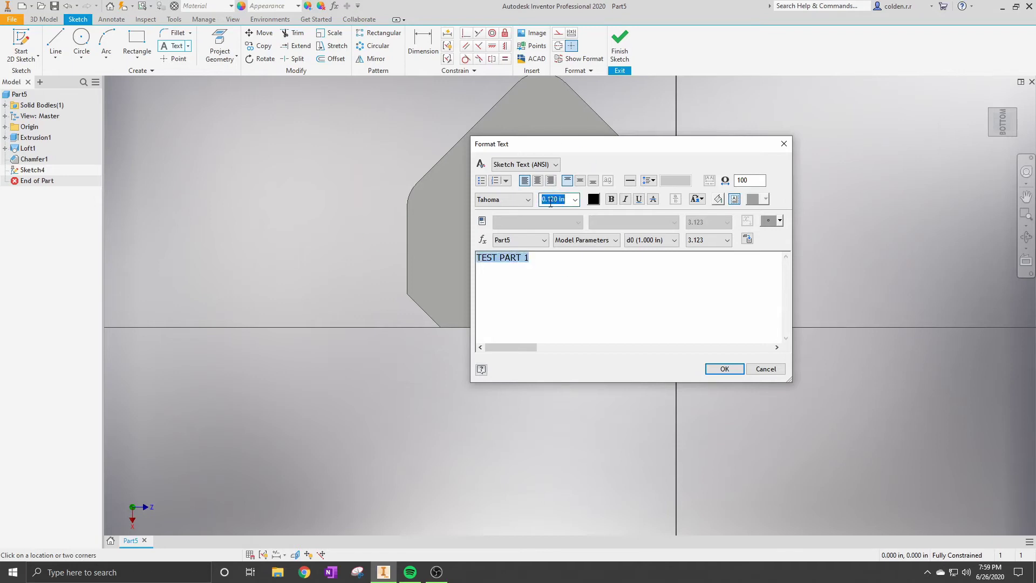
key(Return)
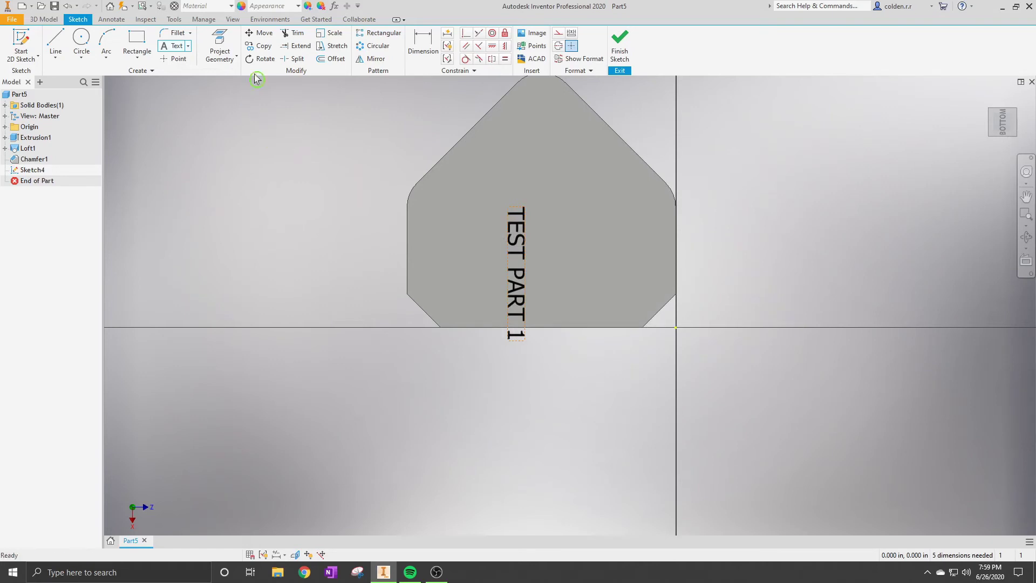
Rotate the TEST PART 1 text 90° to horizontal, centre it on the face, and finish Sketch4.
click(261, 58)
click(519, 232)
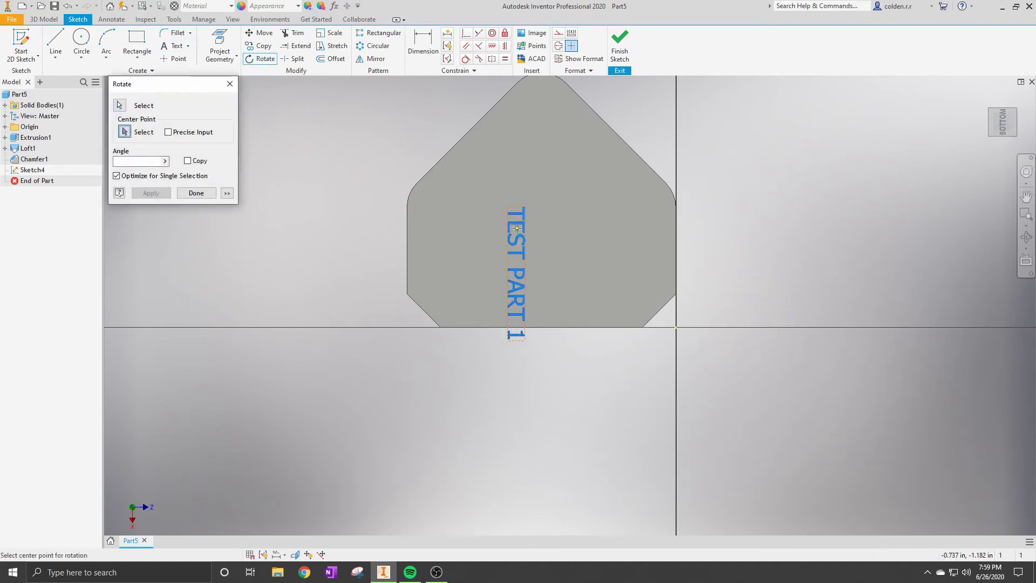
click(570, 230)
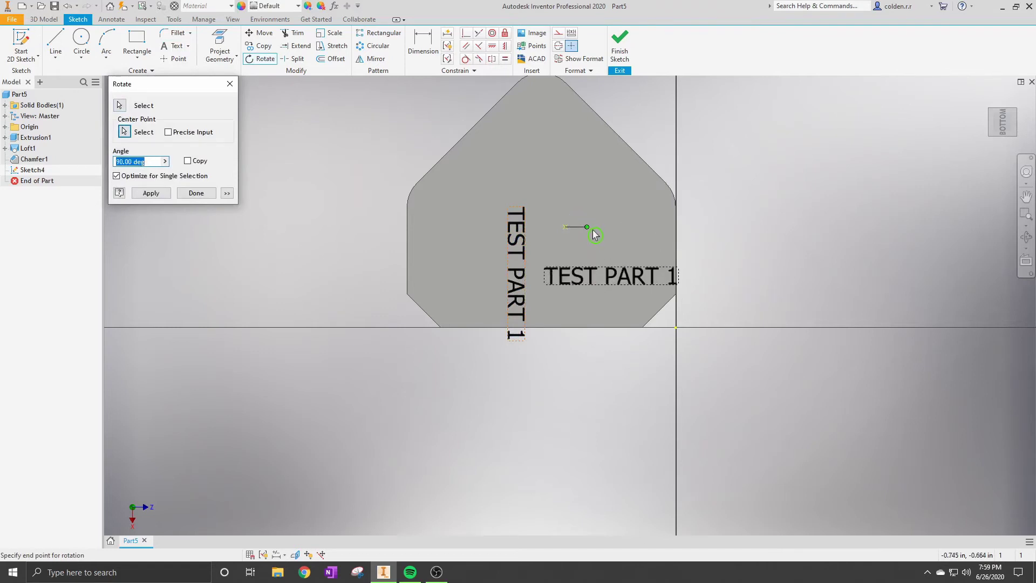
click(593, 231)
key(Escape)
mouse_move(544, 268)
mouse_down()
mouse_move(544, 225)
mouse_move(537, 237)
mouse_move(484, 241)
mouse_up()
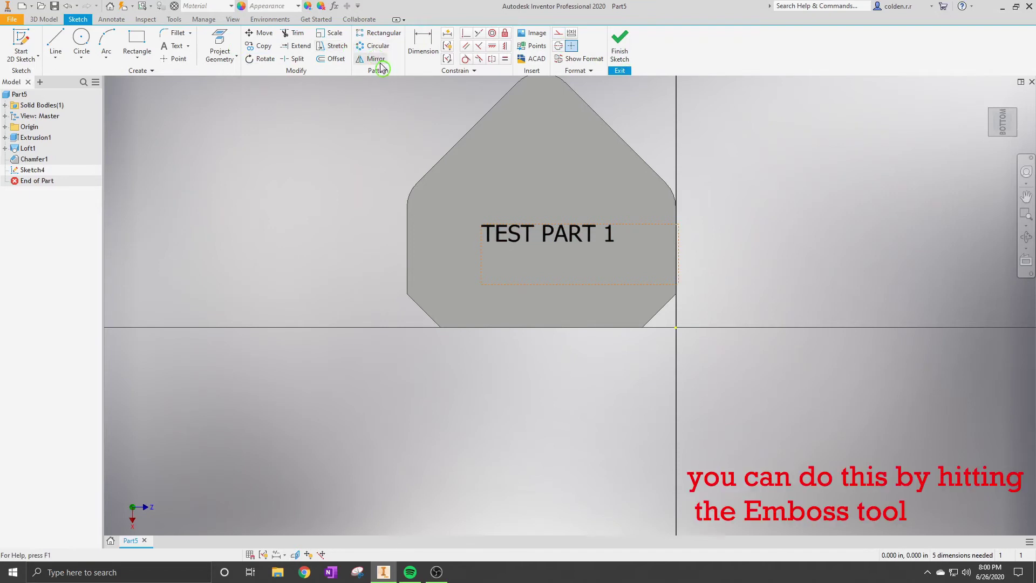
click(622, 51)
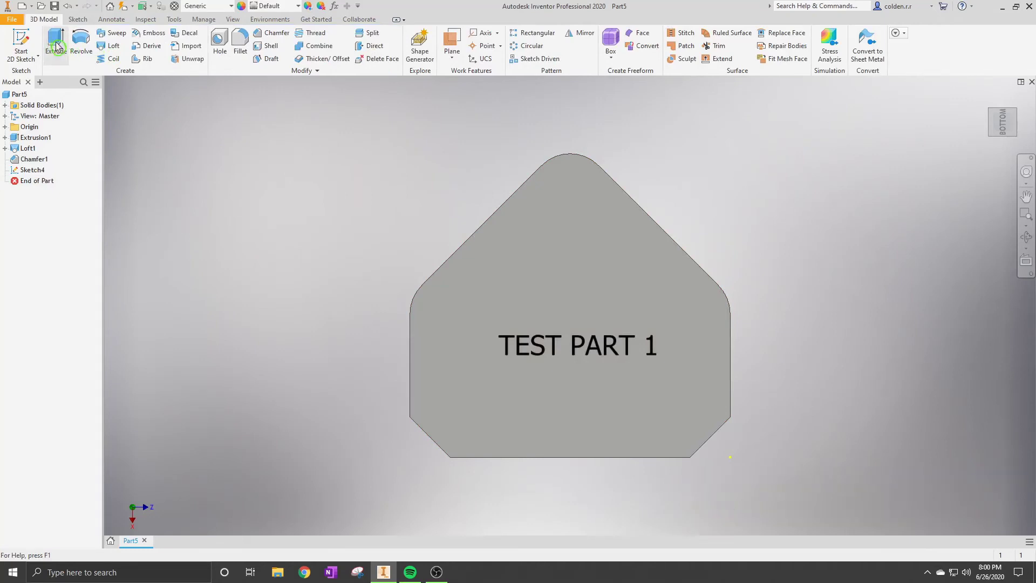
Emboss the TEST PART 1 text as Engrave from Face, .125 in deep, with reversed direction.
click(153, 38)
click(553, 336)
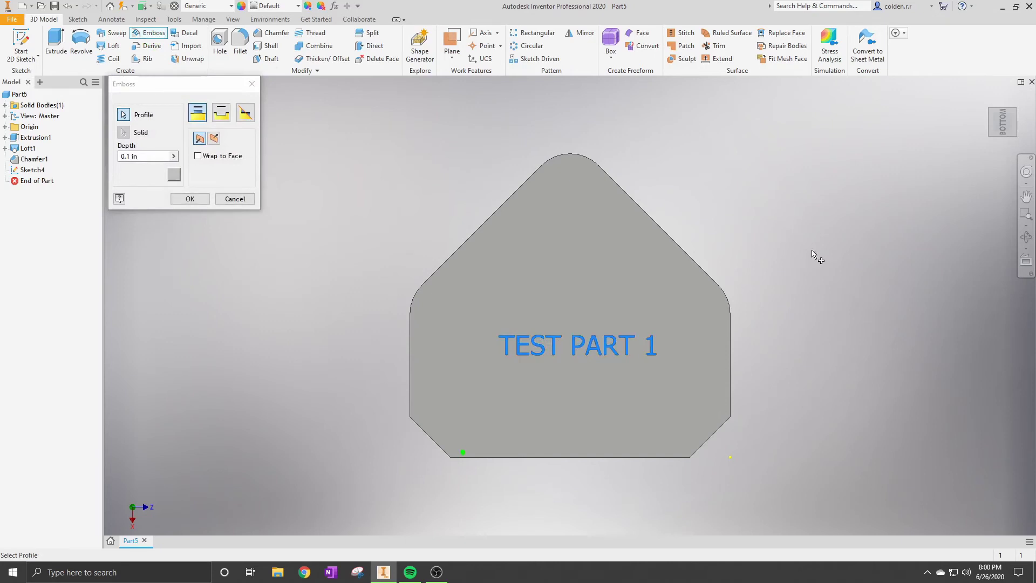
drag(997, 127, 964, 141)
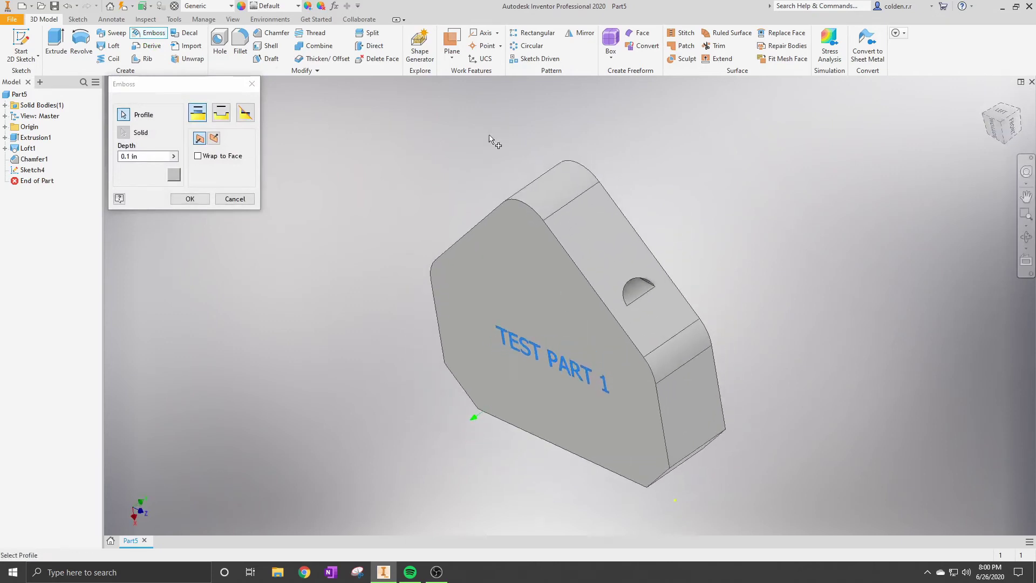
click(178, 152)
click(221, 114)
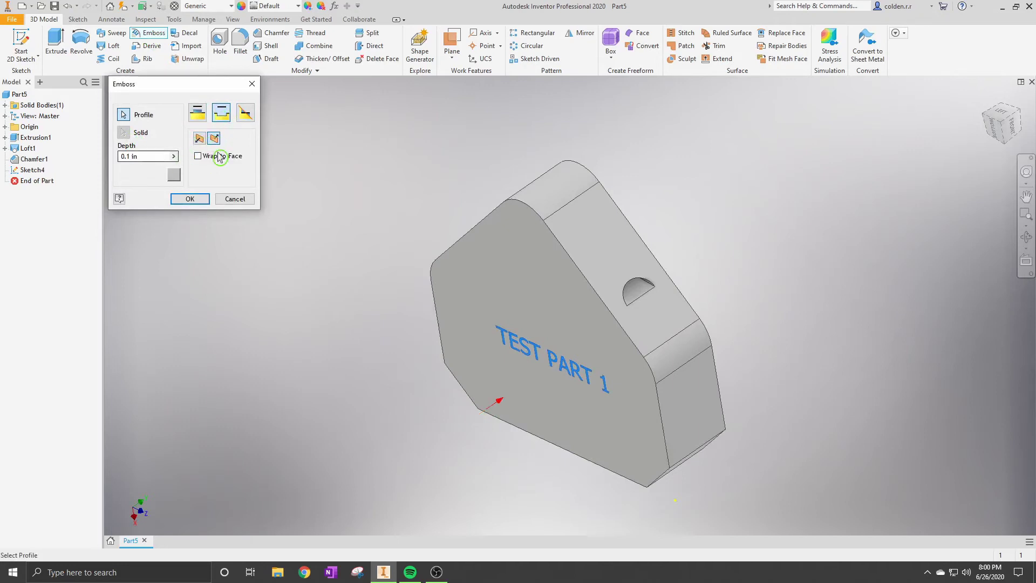
click(201, 140)
drag(160, 157, 129, 160)
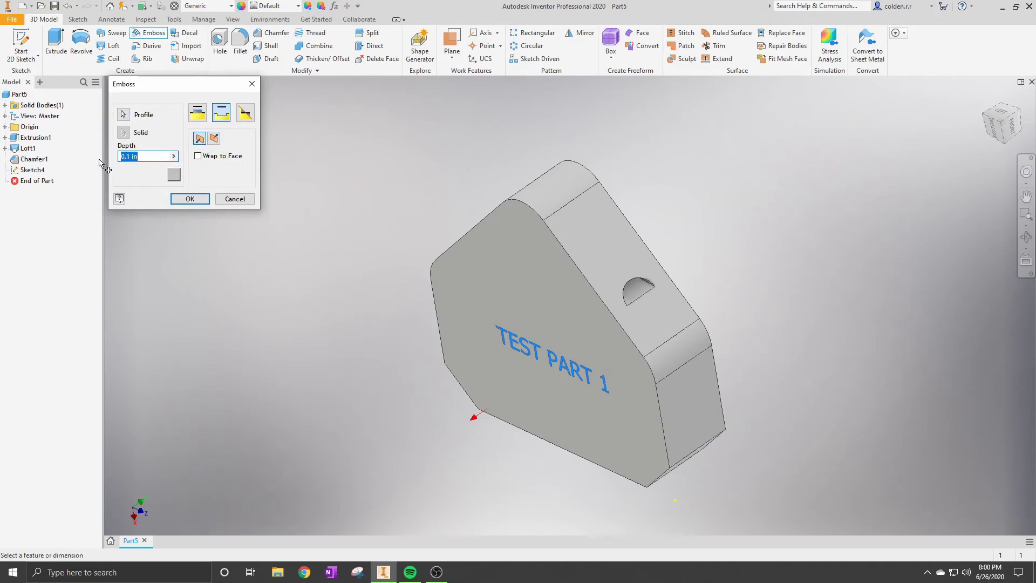
text(.125)
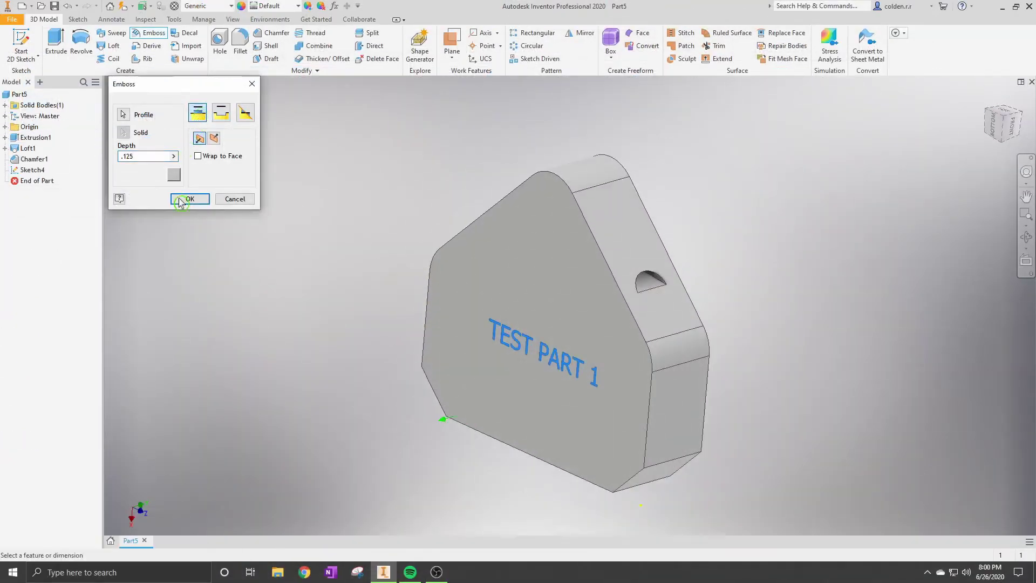
click(191, 199)
mouse_move(995, 129)
mouse_down()
mouse_move(1012, 124)
mouse_move(992, 129)
mouse_up()
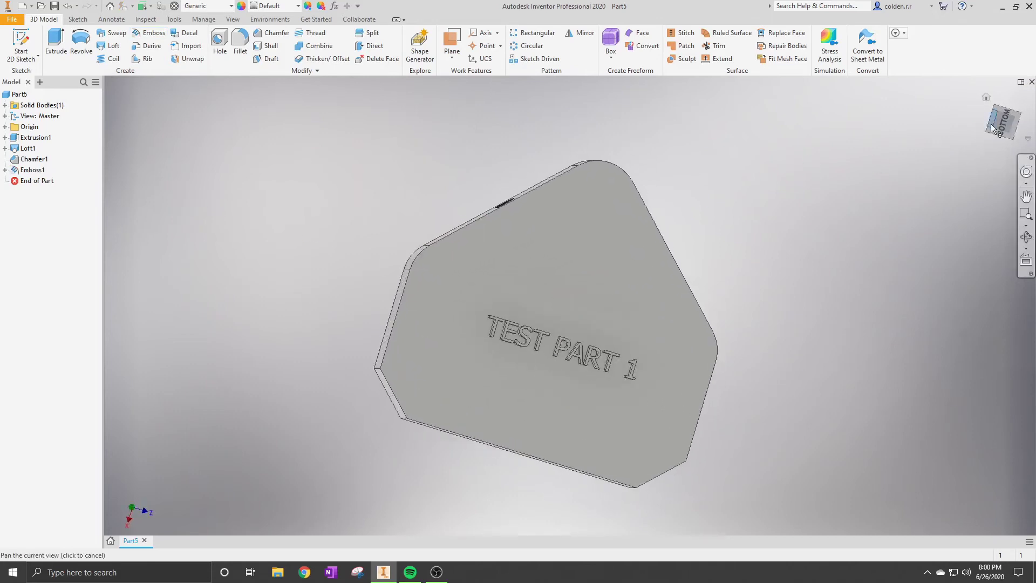
click(1003, 129)
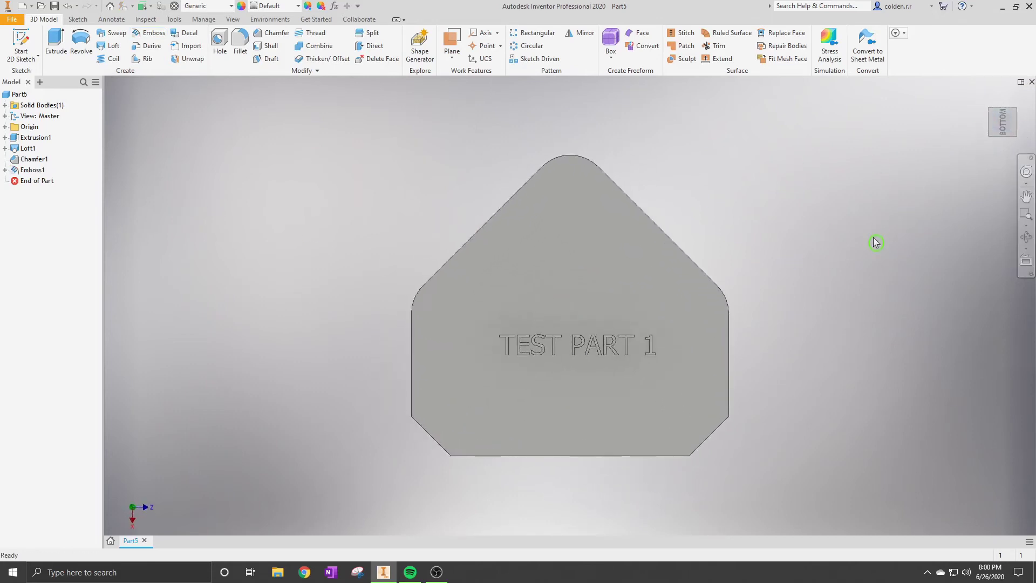
Start a new sketch on the engraved face.
click(21, 43)
click(597, 216)
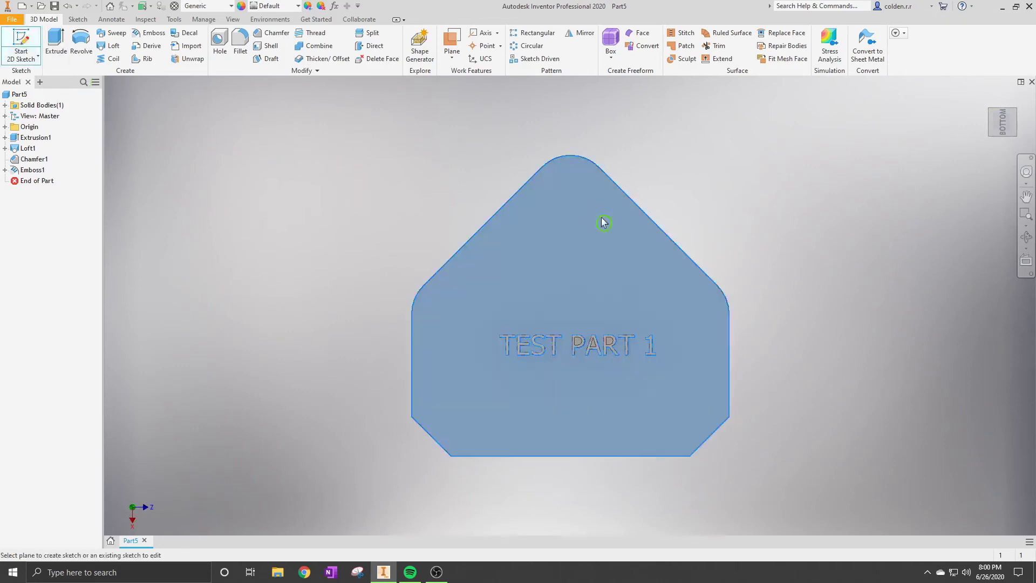
mouse_move(615, 224)
middle_down()
mouse_move(706, 352)
mouse_move(737, 360)
middle_up()
scroll(707, 354, down, 2)
scroll(720, 362, up, 2)
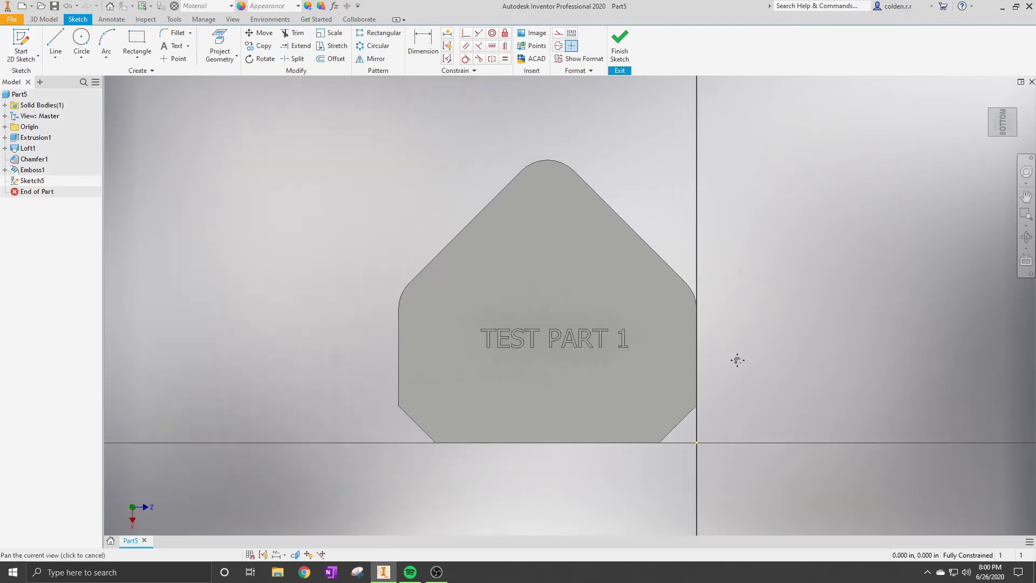
Project the face outline, offset it .125 in outward, and finish the sketch.
click(224, 43)
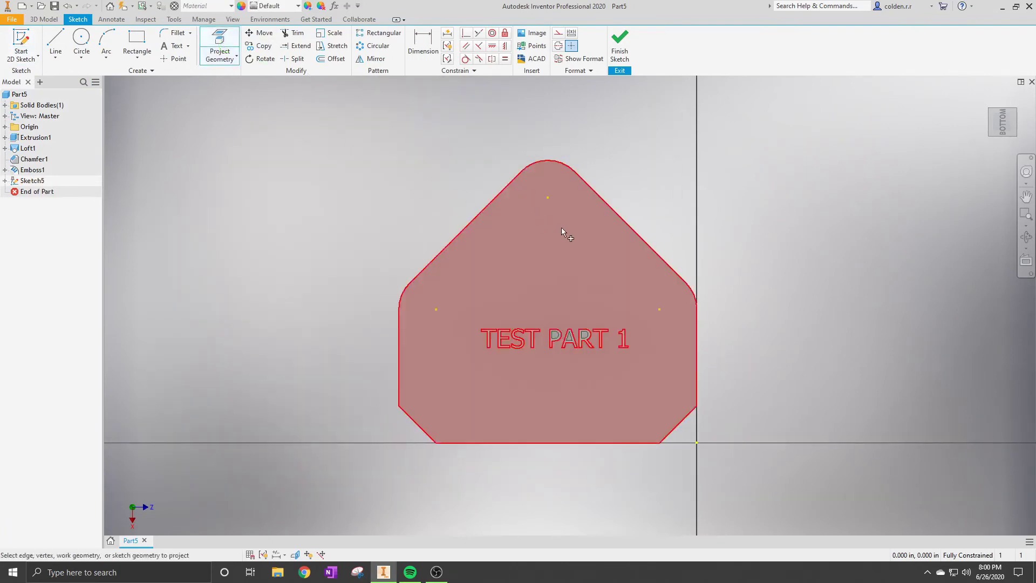
click(559, 228)
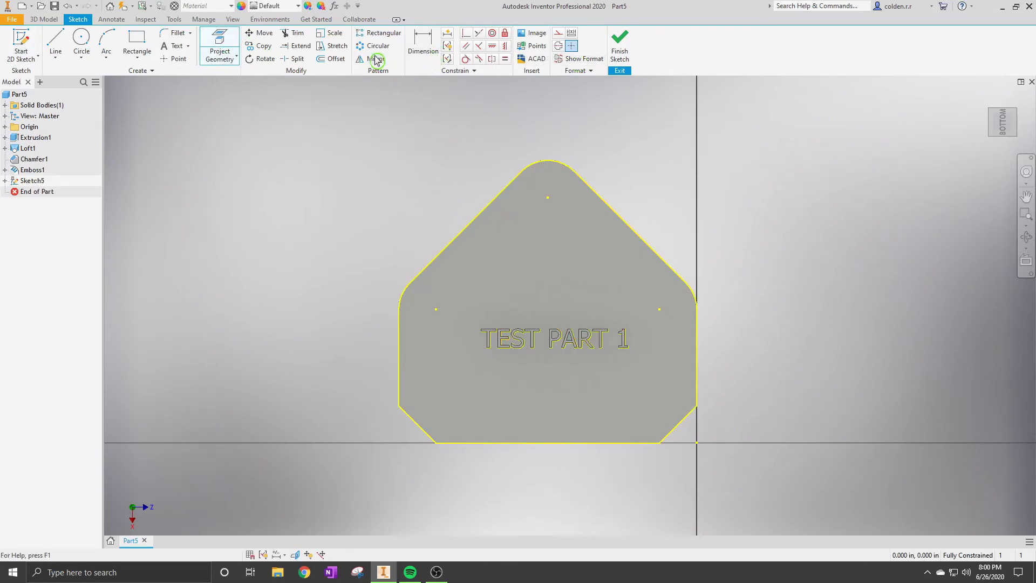
click(331, 58)
click(605, 203)
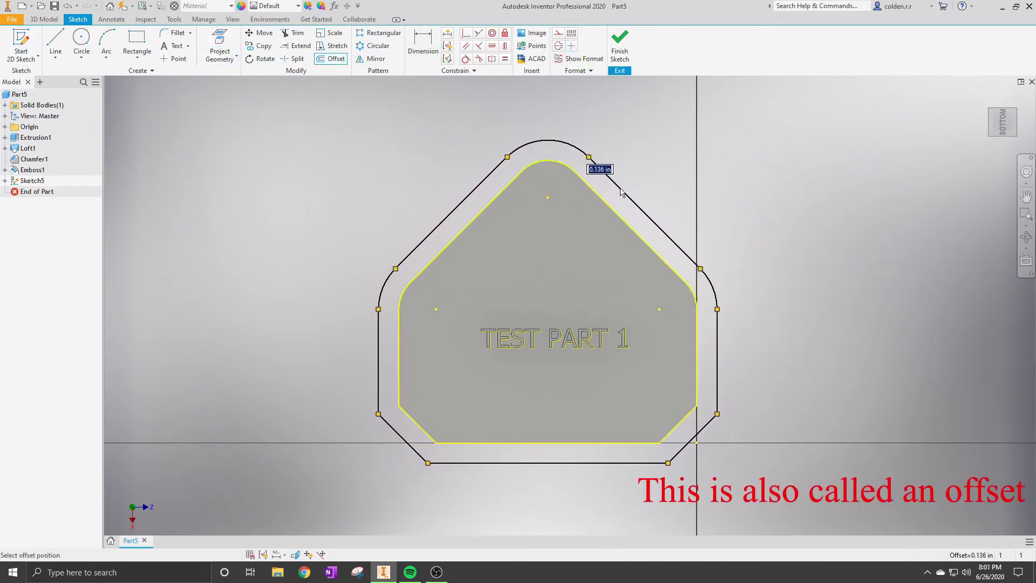
text(.125)
key(Return)
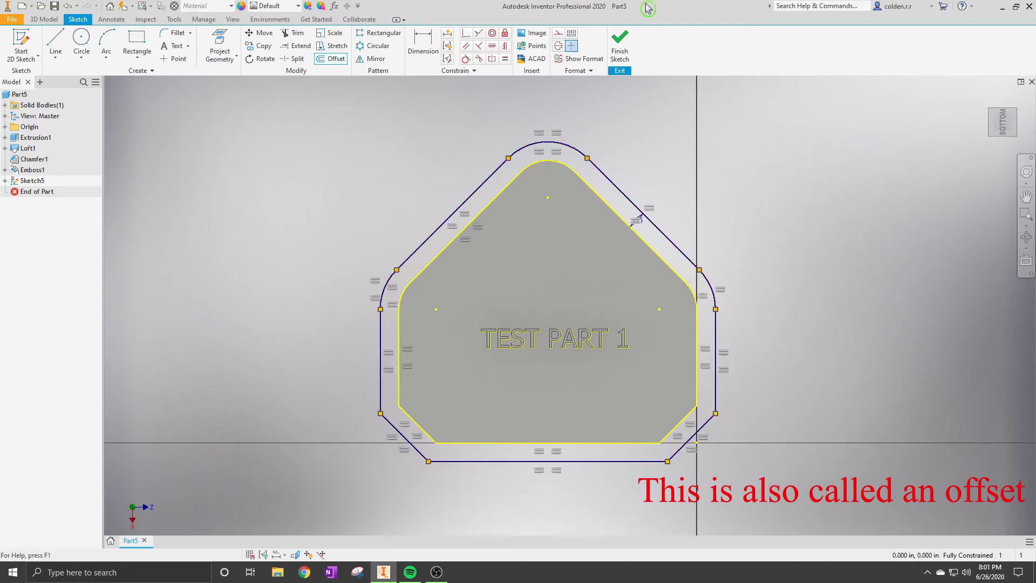
click(616, 46)
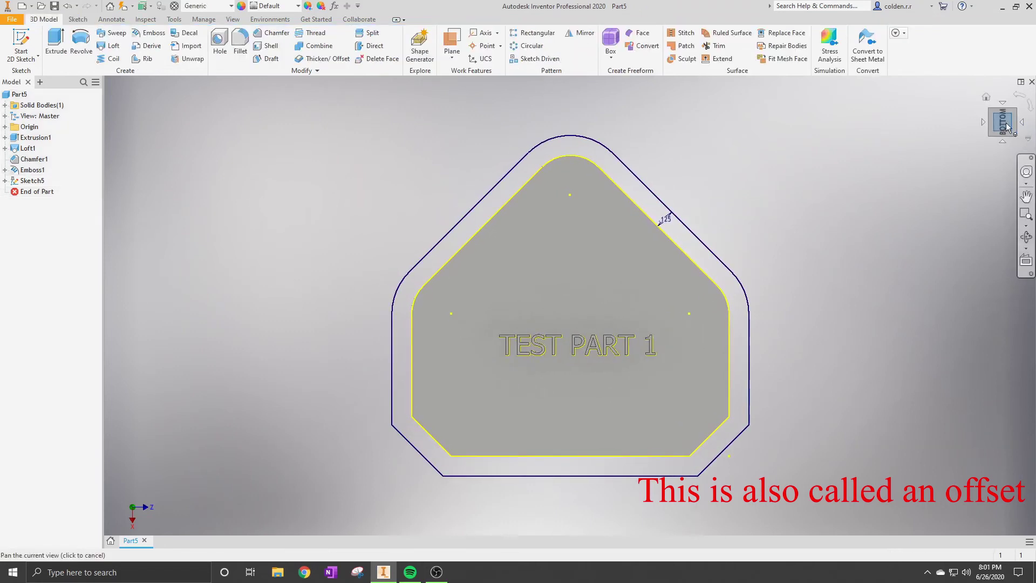
Extrude the ring between the outlines .125 in, flipped to the opposite side.
click(52, 35)
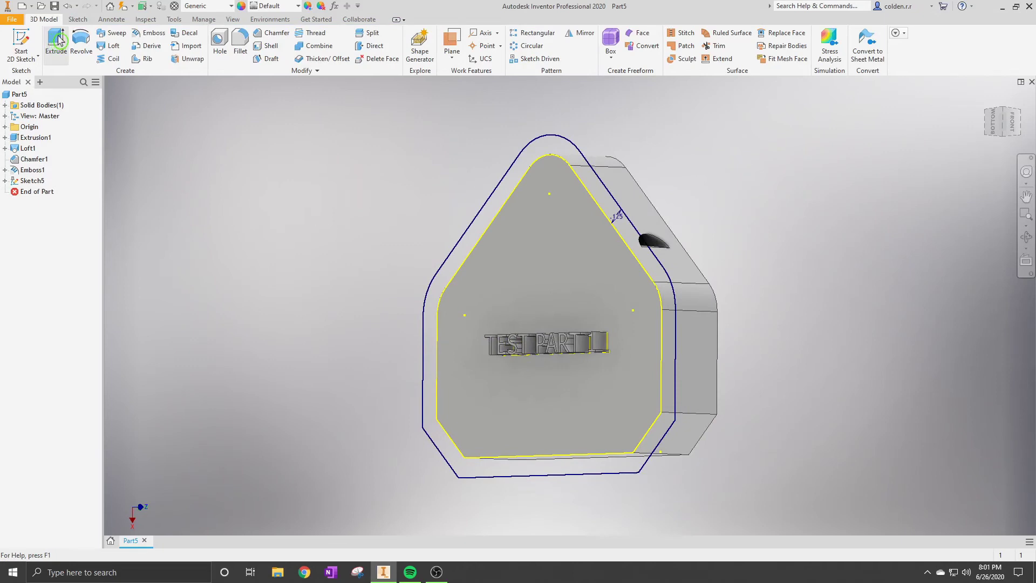
click(558, 149)
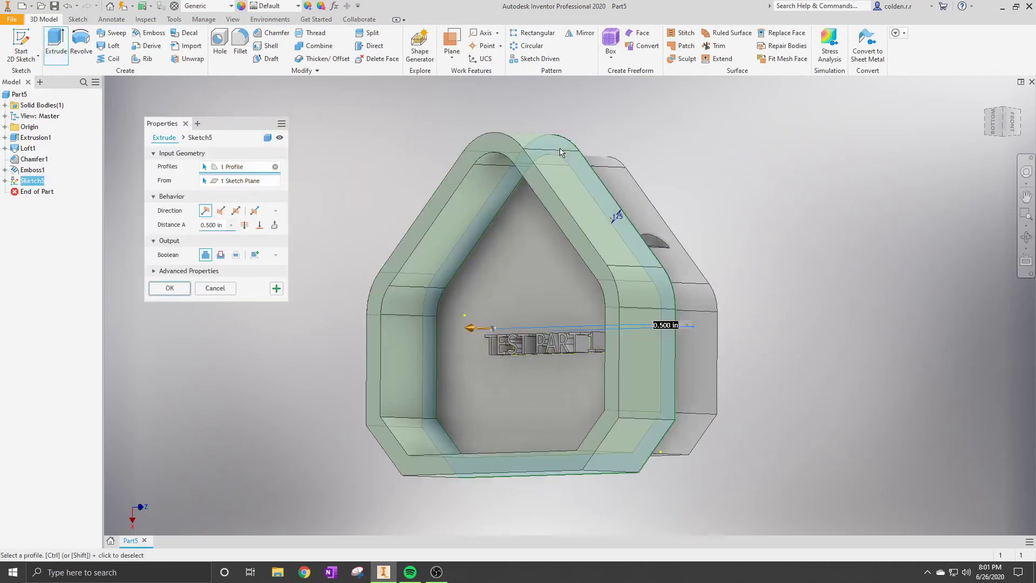
drag(1002, 122, 951, 141)
drag(221, 224, 203, 227)
key(BackSpace)
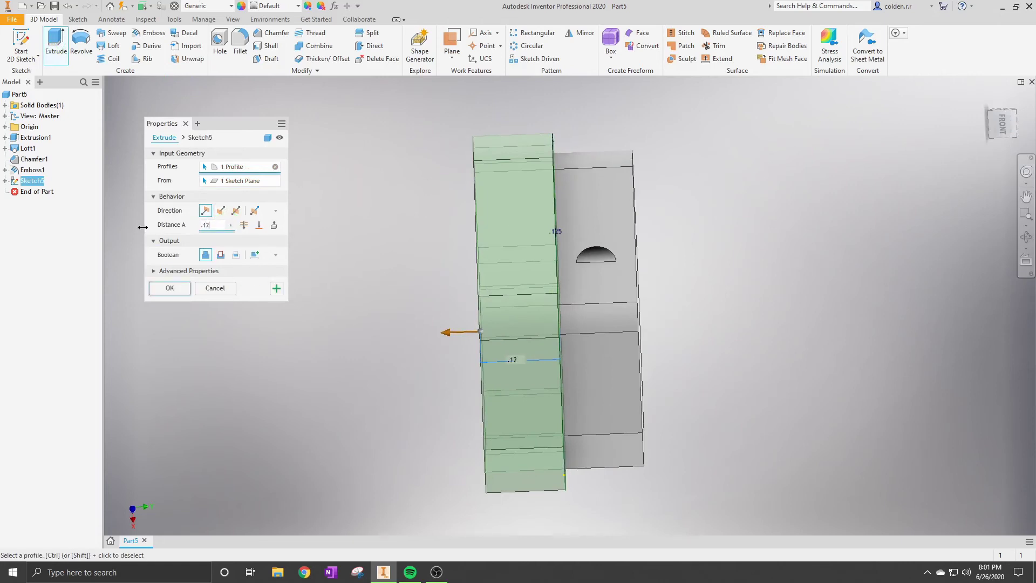
click(222, 211)
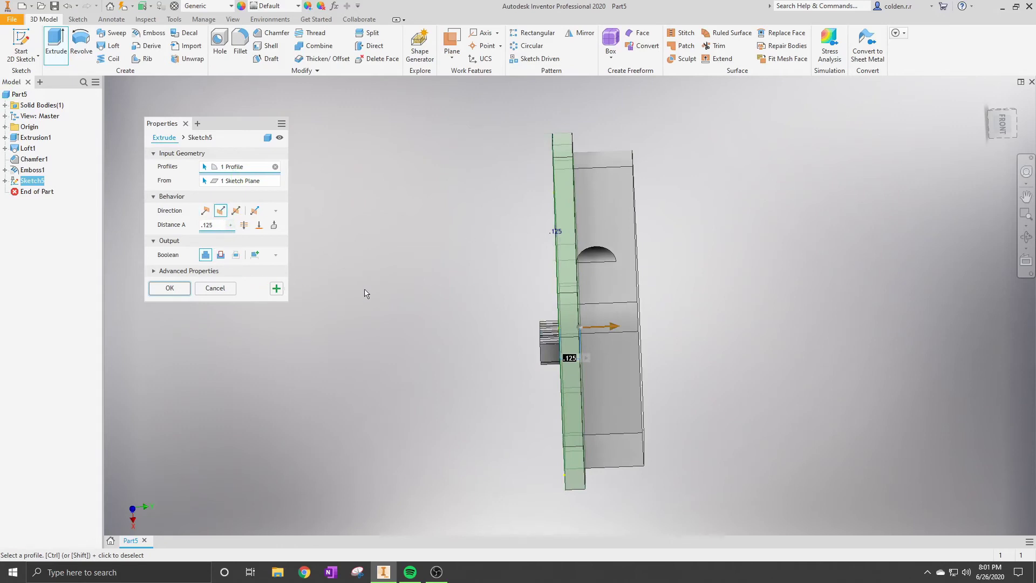
click(172, 289)
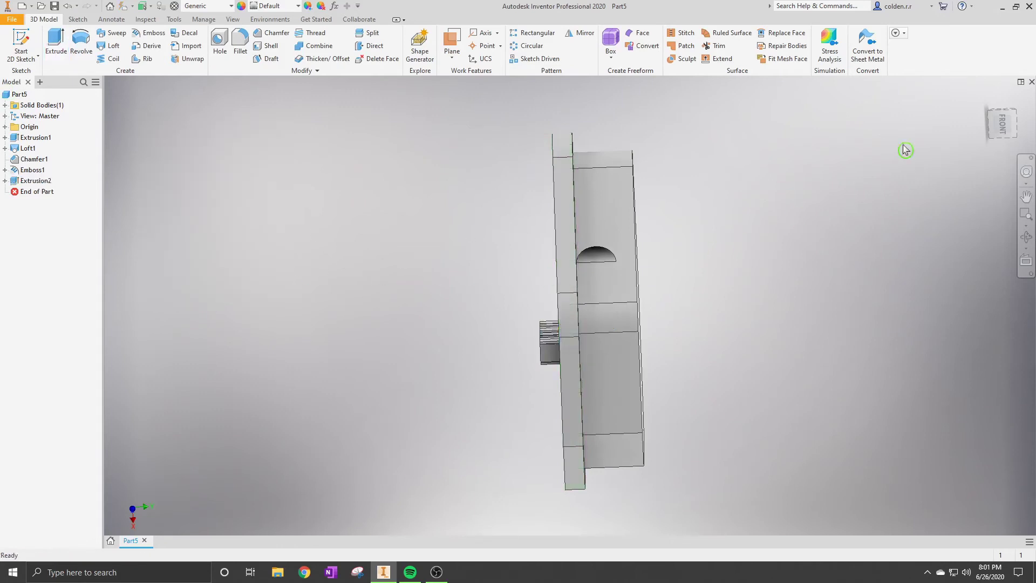
Orbit the view back to the TEST PART 1 face.
click(1027, 196)
mouse_move(589, 302)
shift+middle_down()
mouse_move(491, 297)
mouse_move(707, 300)
shift+middle_up()
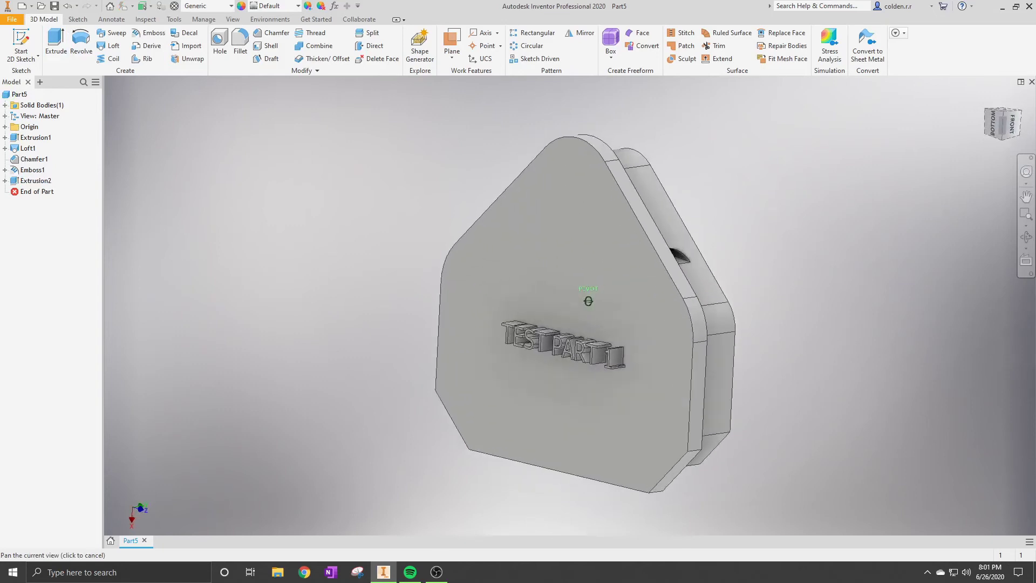
key(Escape)
click(25, 118)
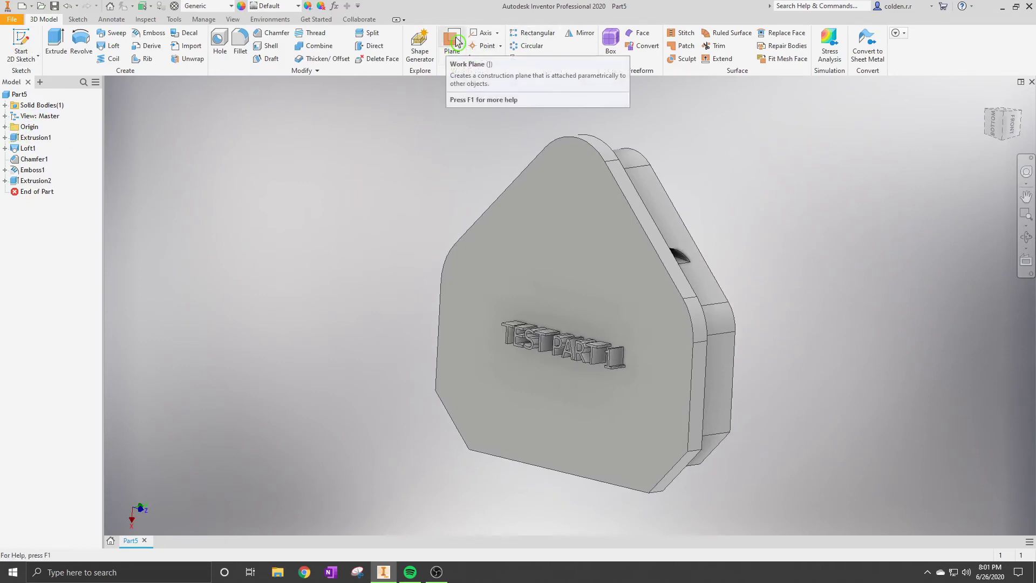
Create Work Plane1 midway between the part's two opposite faces.
click(6, 127)
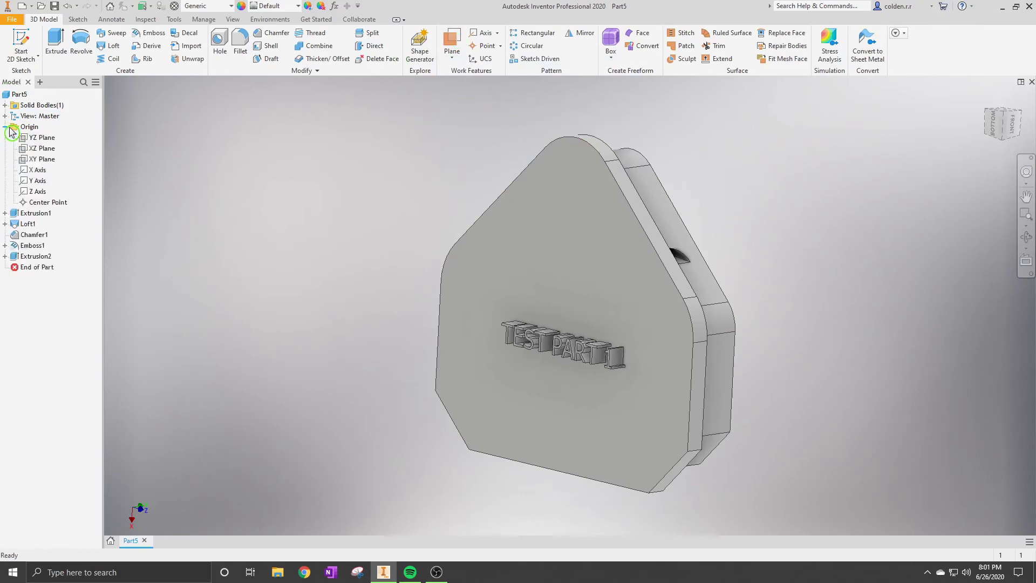
click(42, 149)
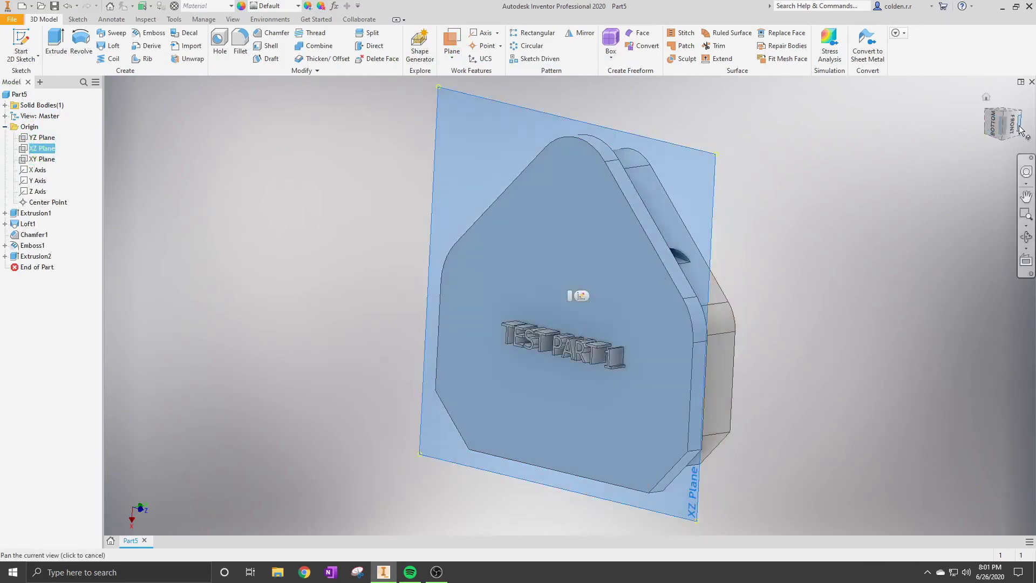
click(987, 136)
drag(987, 136, 1009, 137)
click(844, 153)
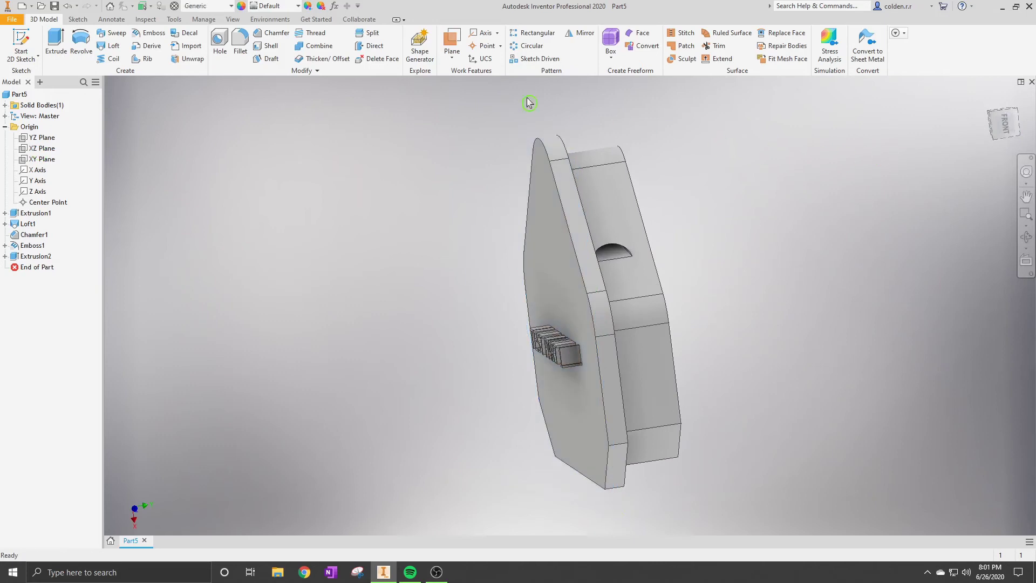
click(456, 48)
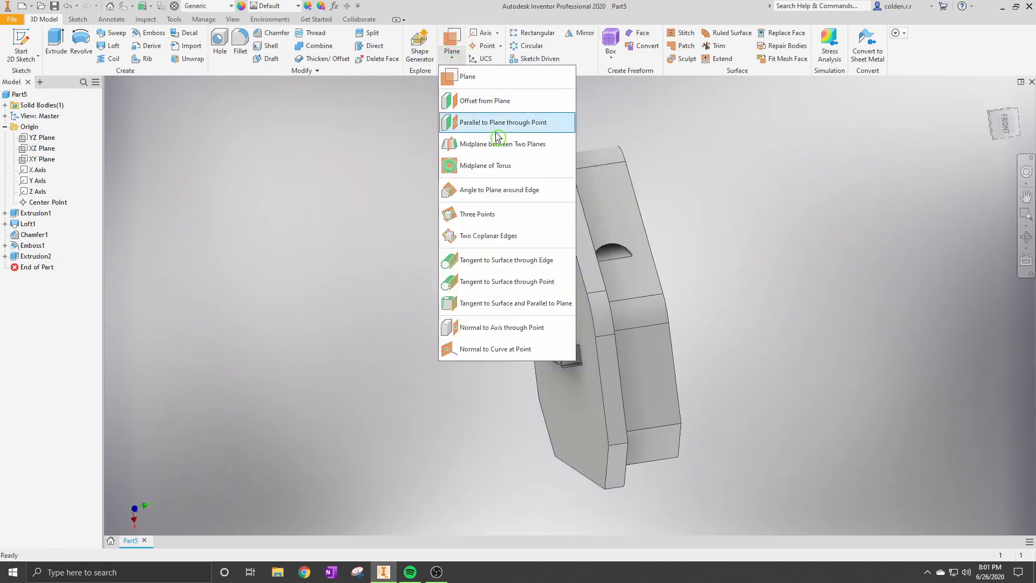
click(502, 149)
click(551, 241)
mouse_move(1003, 127)
mouse_down()
mouse_move(955, 137)
mouse_move(1029, 126)
mouse_up()
click(600, 298)
mouse_move(934, 129)
mouse_down()
mouse_move(885, 132)
mouse_move(938, 134)
mouse_up()
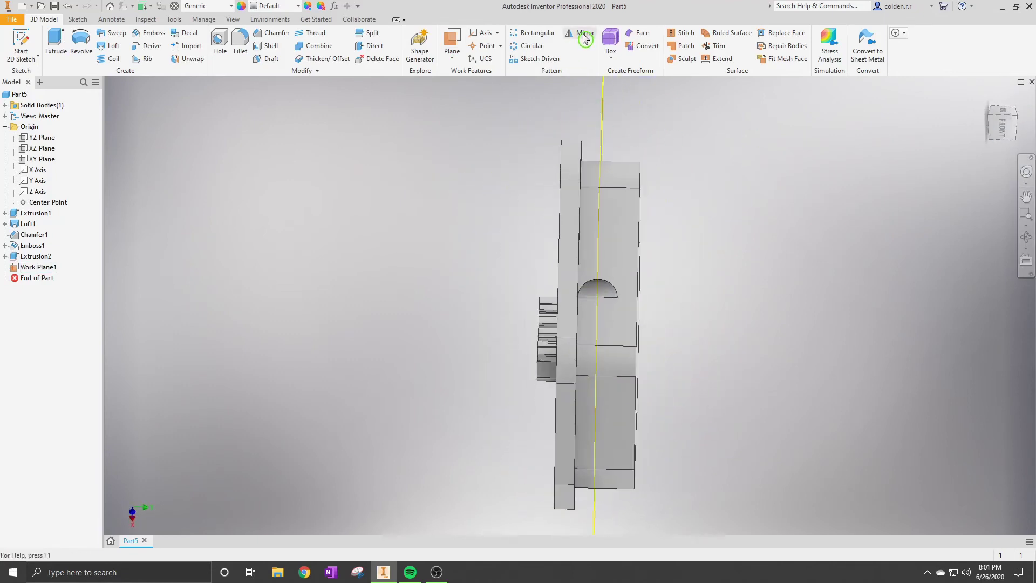
Start a Mirror with Extrusion2 as the feature and Work Plane1 as the plane.
click(585, 38)
click(579, 165)
click(604, 128)
Add Extrusion1 to the mirrored features and complete Mirror1 across Work Plane1.
click(142, 126)
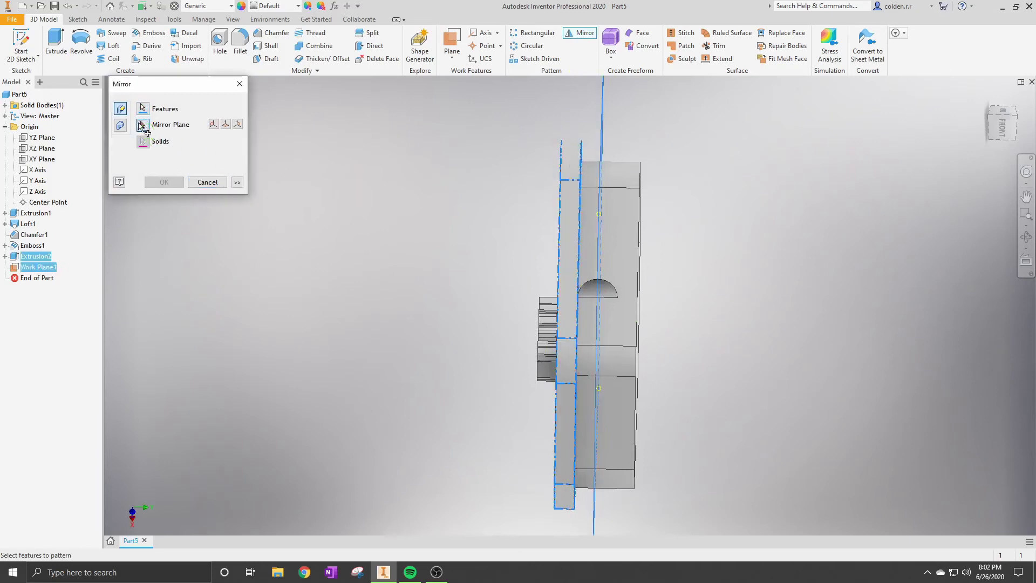
mouse_move(1002, 120)
mouse_down()
mouse_move(969, 129)
mouse_move(979, 127)
mouse_up()
click(144, 110)
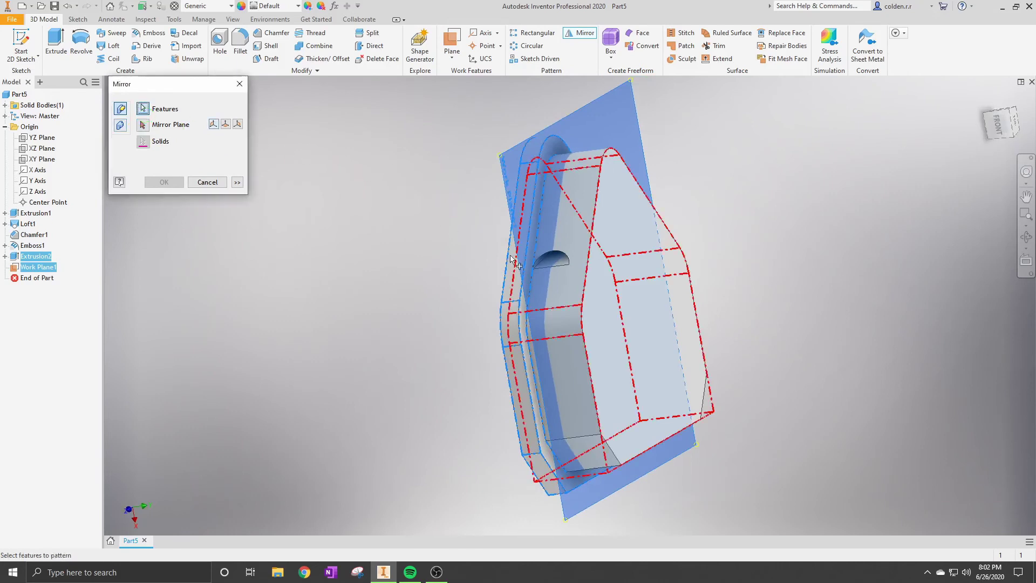
click(508, 319)
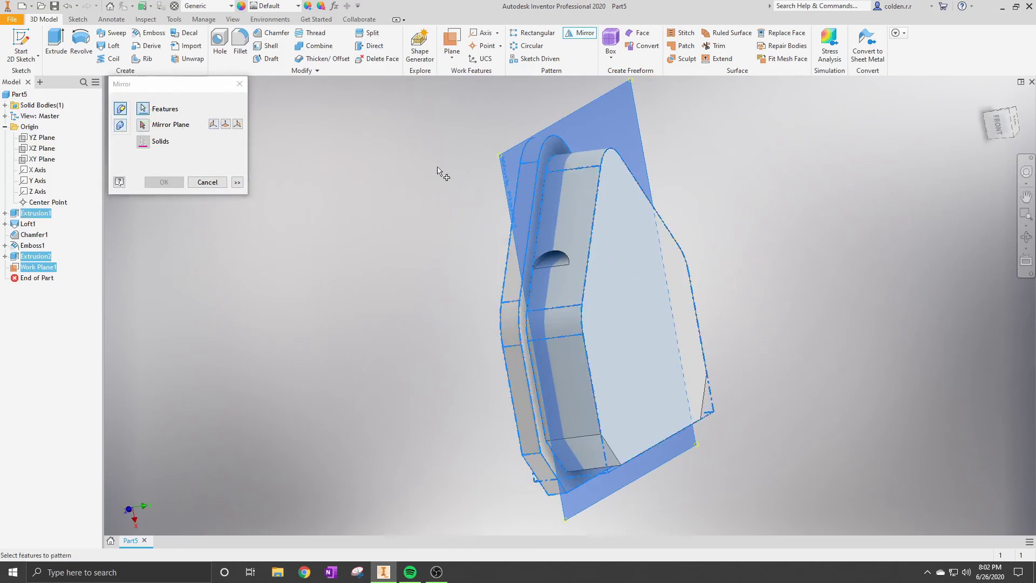
click(142, 128)
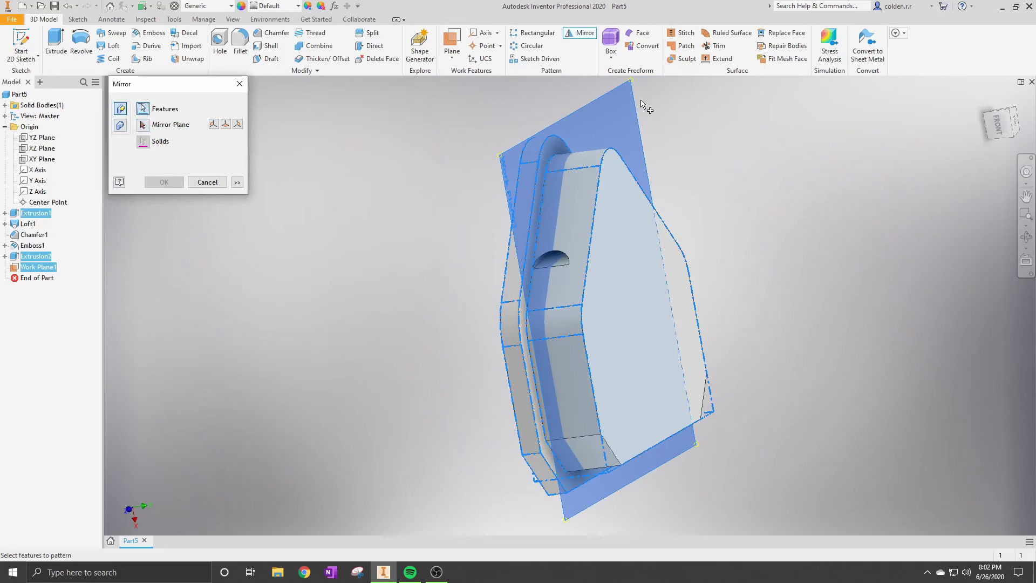
key(Escape)
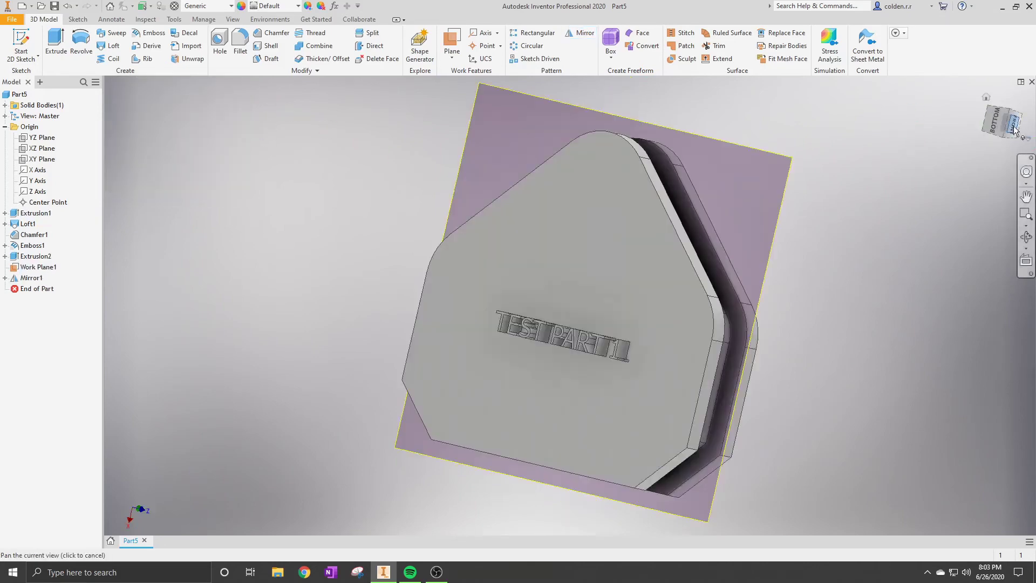
Turn off Work Plane1's visibility and orbit to a tilted view of TEST PART 1.
mouse_move(1016, 132)
mouse_down()
mouse_move(869, 129)
mouse_move(907, 132)
mouse_up()
shift+middle_drag(756, 167, 889, 174)
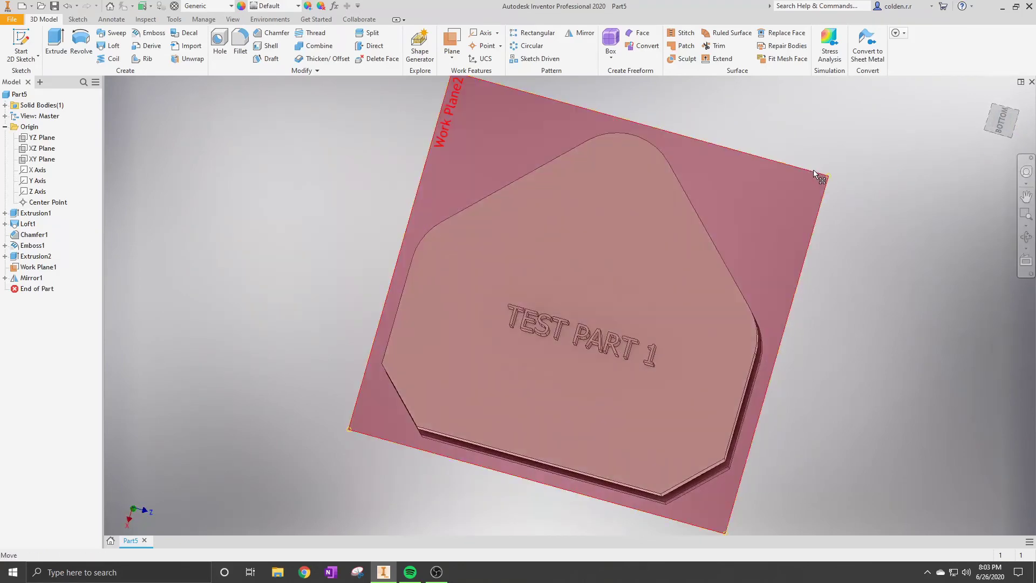
right_click(814, 169)
click(903, 194)
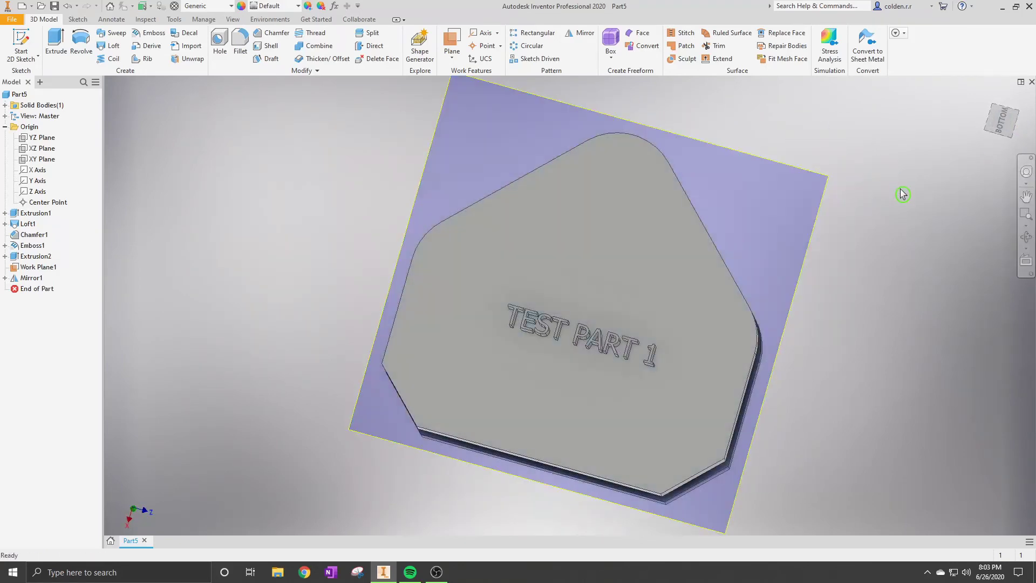
right_click(817, 176)
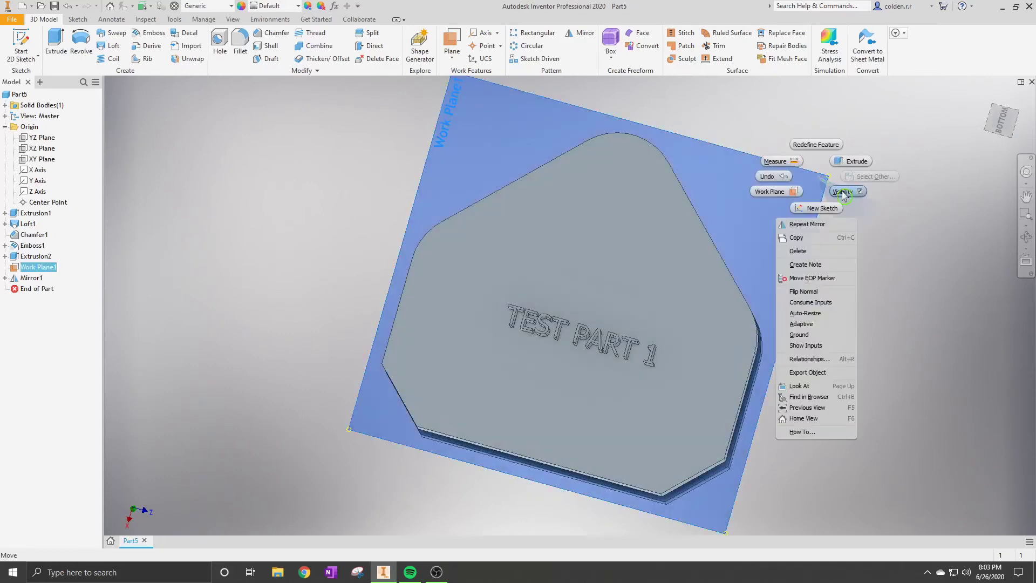
click(848, 197)
drag(1003, 124, 968, 124)
mouse_move(588, 302)
shift+middle_down()
mouse_move(464, 298)
mouse_move(540, 298)
shift+middle_up()
drag(948, 124, 982, 144)
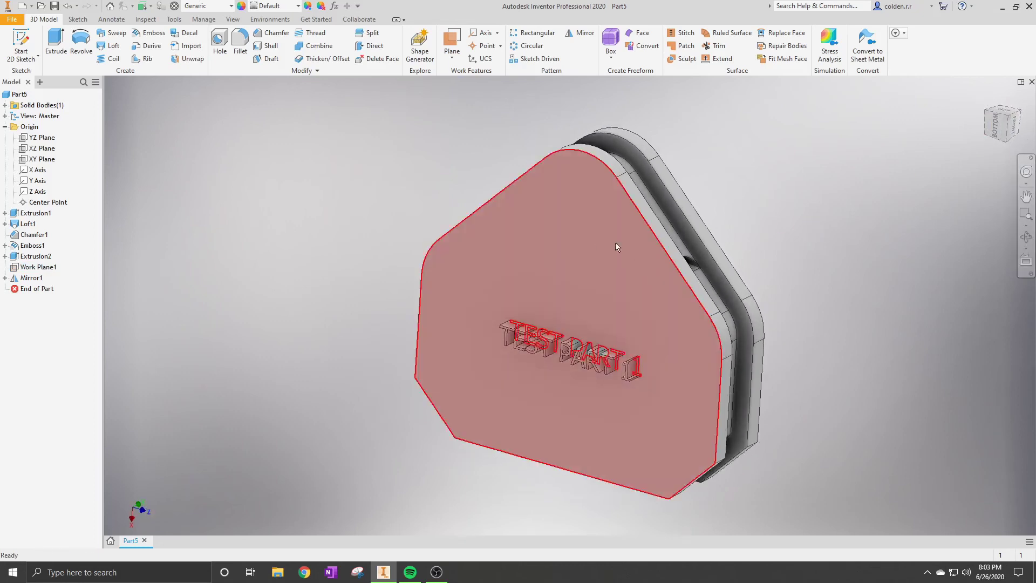
Apply the Engine Turned texture to the TEST PART 1 face and the opposite large face.
click(599, 252)
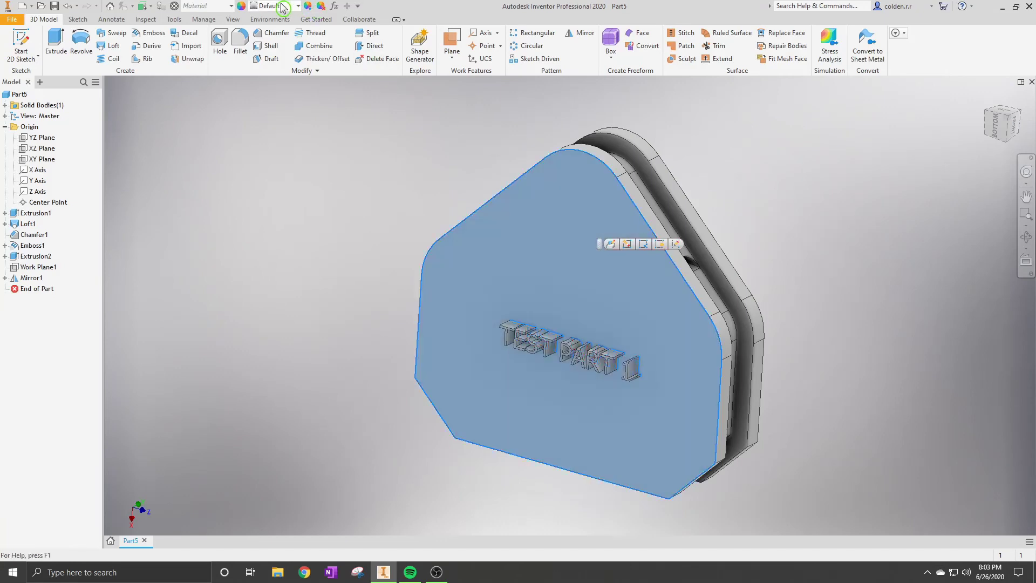
click(283, 8)
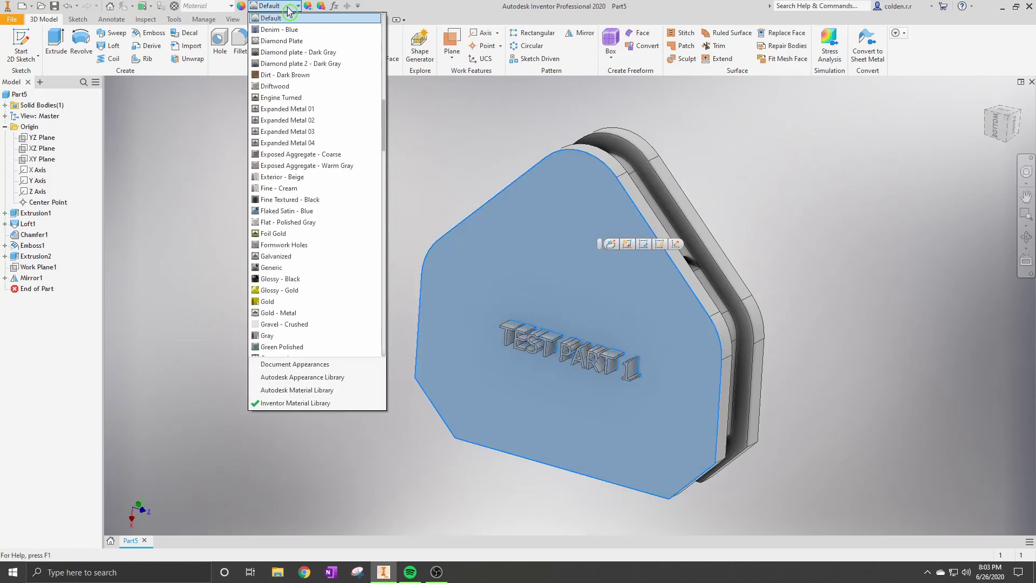
click(291, 98)
drag(1002, 127, 926, 115)
click(597, 308)
click(284, 8)
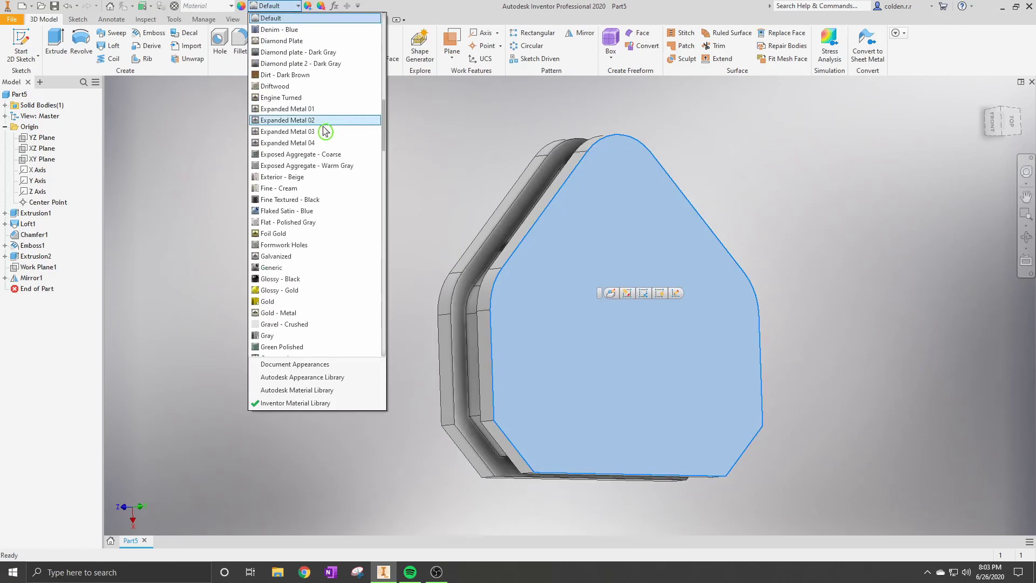
click(806, 125)
click(637, 221)
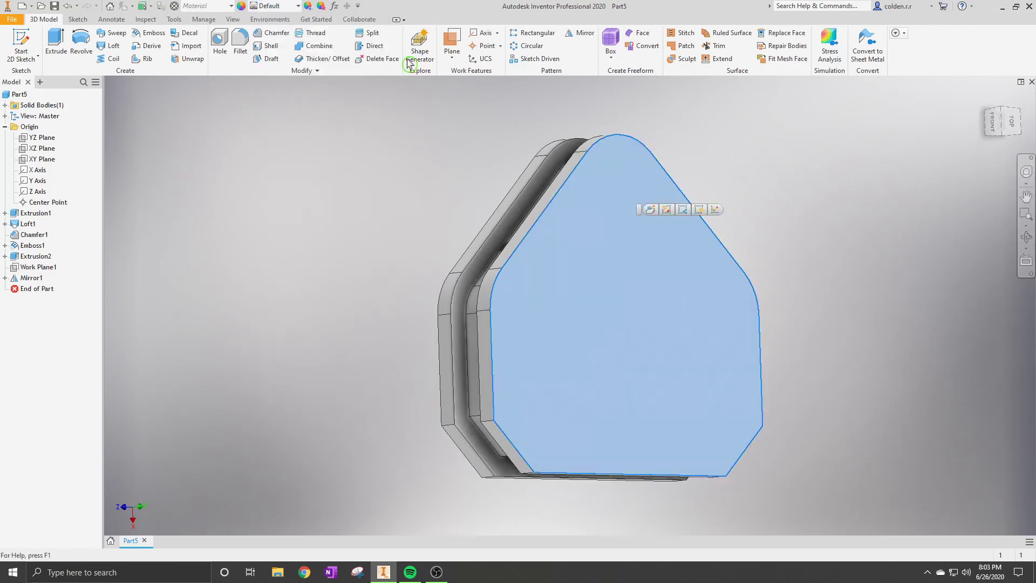
click(284, 10)
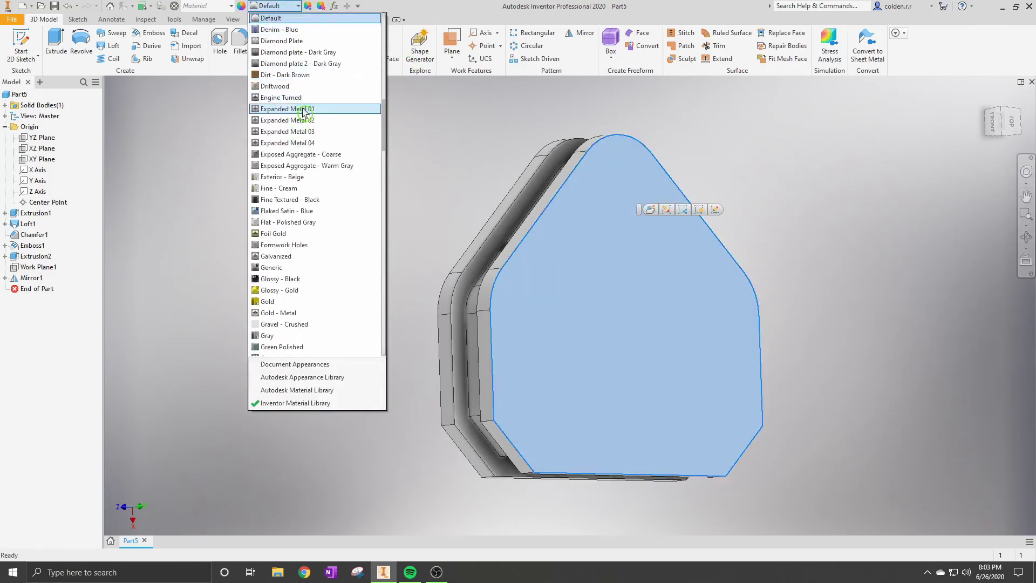
click(286, 98)
Give the six outer edge faces the Engine Turned texture too.
drag(999, 122, 1030, 120)
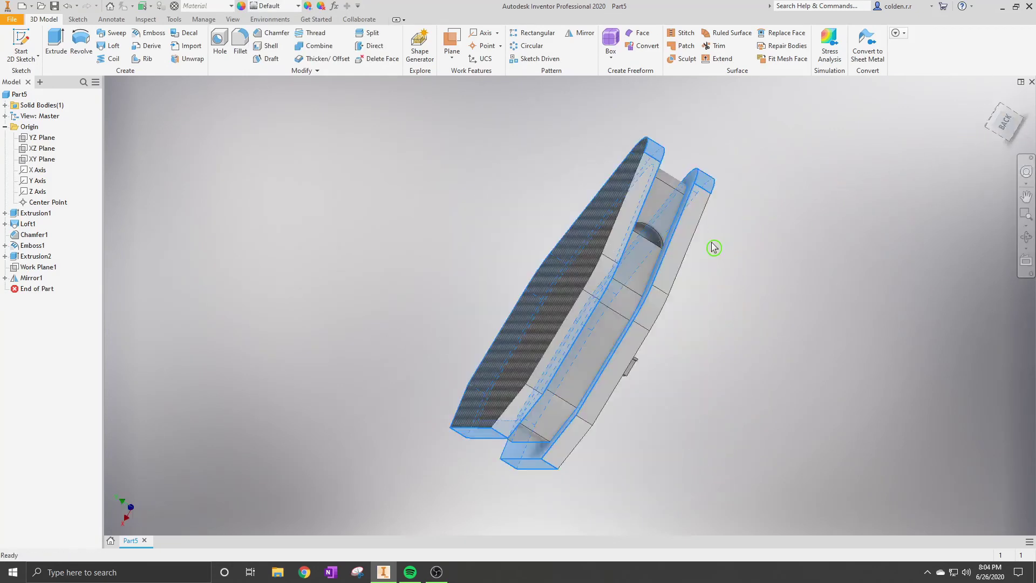
ctrl+click(681, 243)
ctrl+click(630, 210)
ctrl+click(600, 276)
ctrl+click(654, 310)
ctrl+click(614, 373)
ctrl+click(563, 343)
shift+middle_drag(561, 351, 573, 274)
click(298, 6)
click(297, 41)
Make the channel and recess faces Glossy - Black, then view the bottom face straight on.
click(842, 222)
shift+middle_drag(842, 221, 637, 261)
click(626, 256)
ctrl+click(635, 207)
ctrl+click(609, 351)
scroll(636, 261, up, 4)
ctrl+click(576, 312)
ctrl+click(564, 359)
ctrl+click(548, 412)
shift+middle_drag(556, 399, 568, 356)
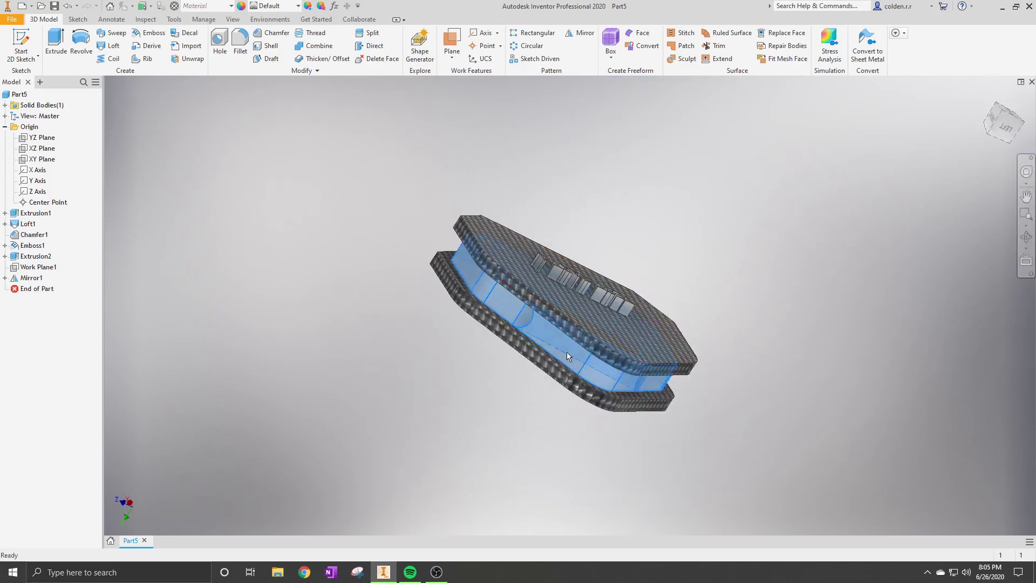
ctrl+click(567, 356)
click(298, 6)
scroll(308, 229, down, 4)
click(291, 144)
shift+middle_drag(486, 270, 648, 319)
click(1008, 116)
Start a sketch on the bottom face and place a point in its upper middle.
key(s)
click(550, 228)
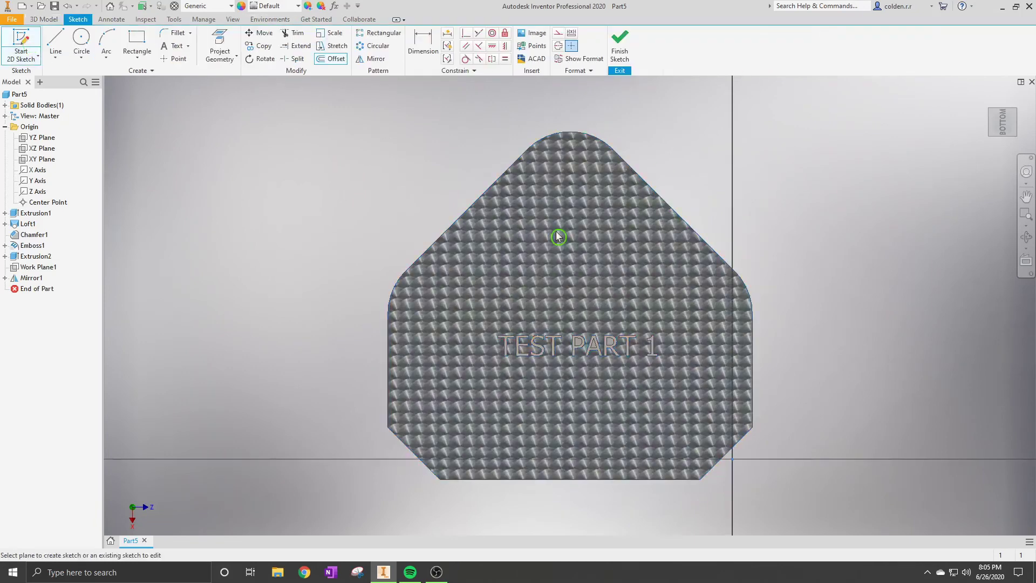
key(F2)
drag(645, 211, 702, 272)
middle_drag(703, 272, 770, 341)
scroll(770, 342, down, 2)
scroll(572, 272, up, 5)
middle_drag(572, 272, 584, 298)
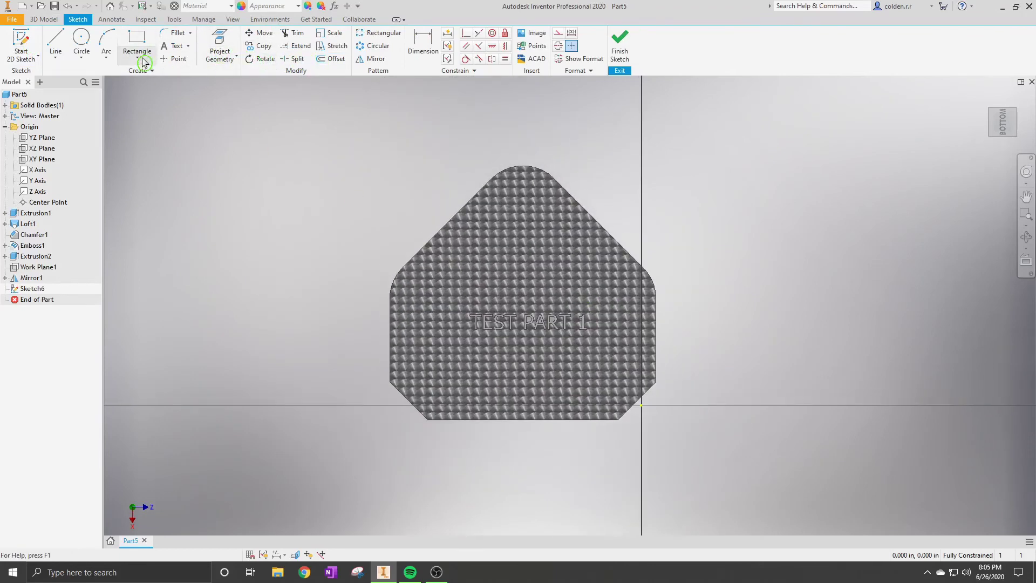
click(176, 59)
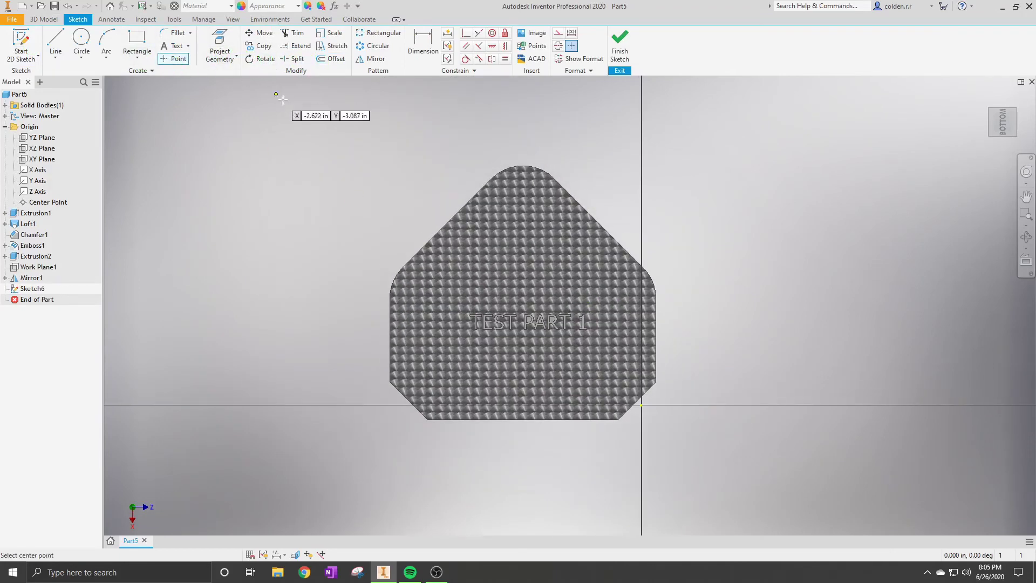
click(524, 279)
Dimension the sketch point 1.000 above the bottom edge.
key(d)
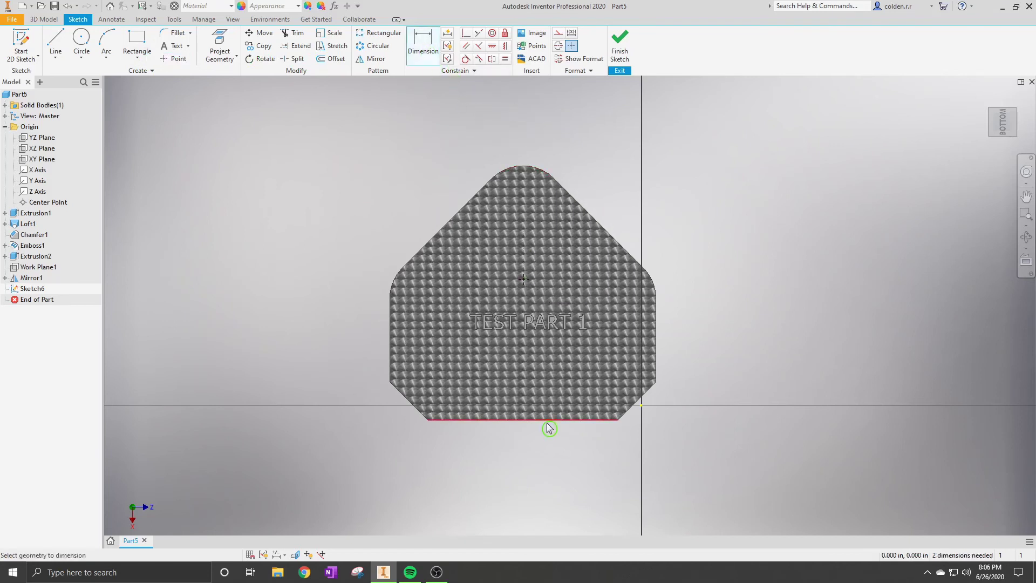
click(547, 428)
click(523, 277)
click(698, 302)
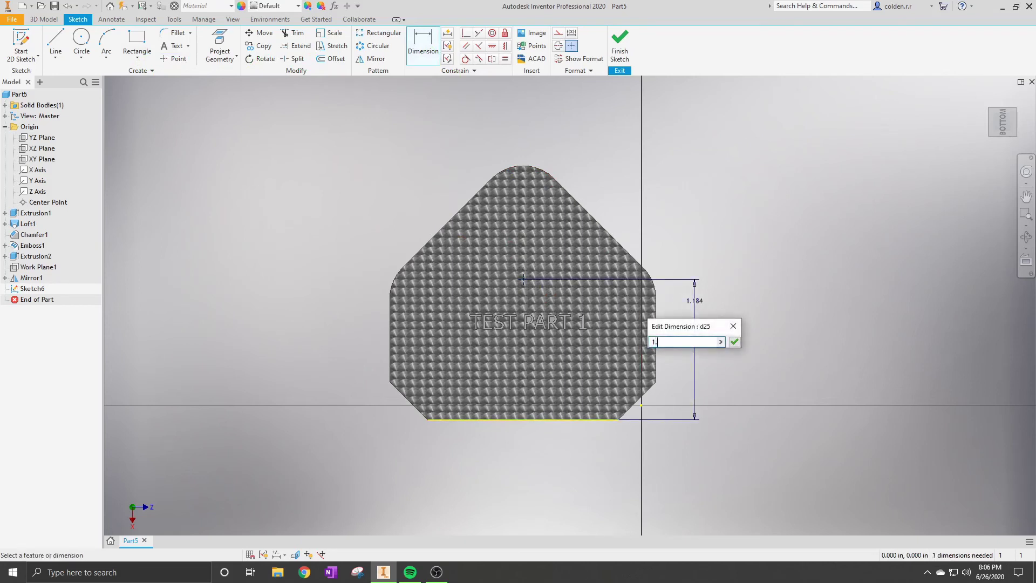
drag(1003, 122, 997, 122)
shift+middle_drag(544, 292, 690, 365)
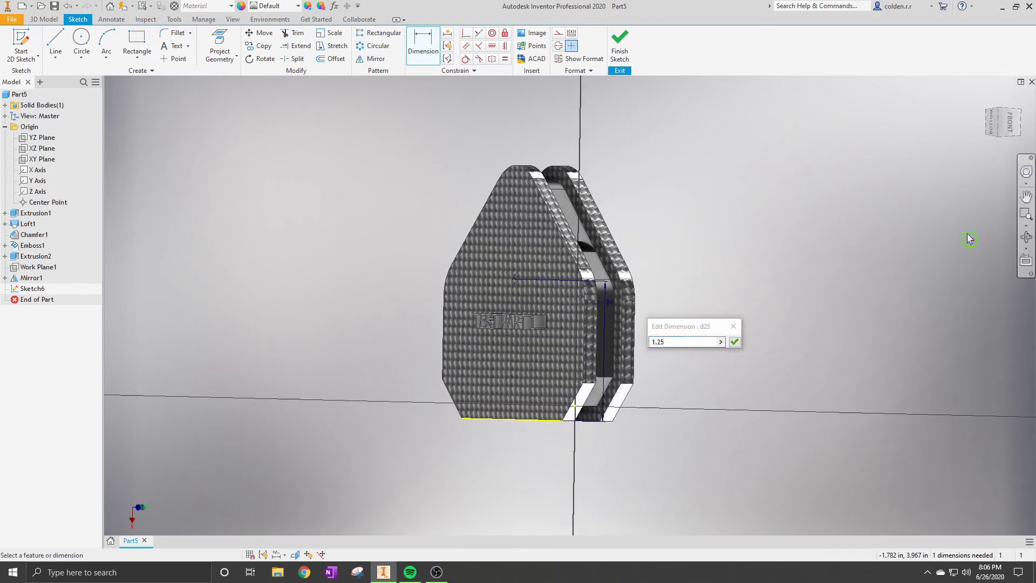
click(683, 342)
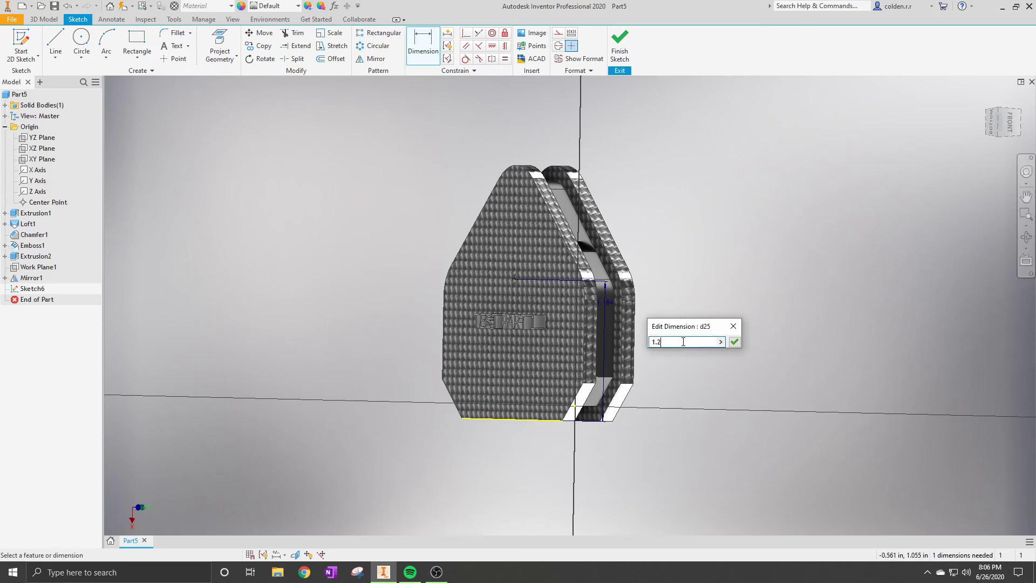
key(Return)
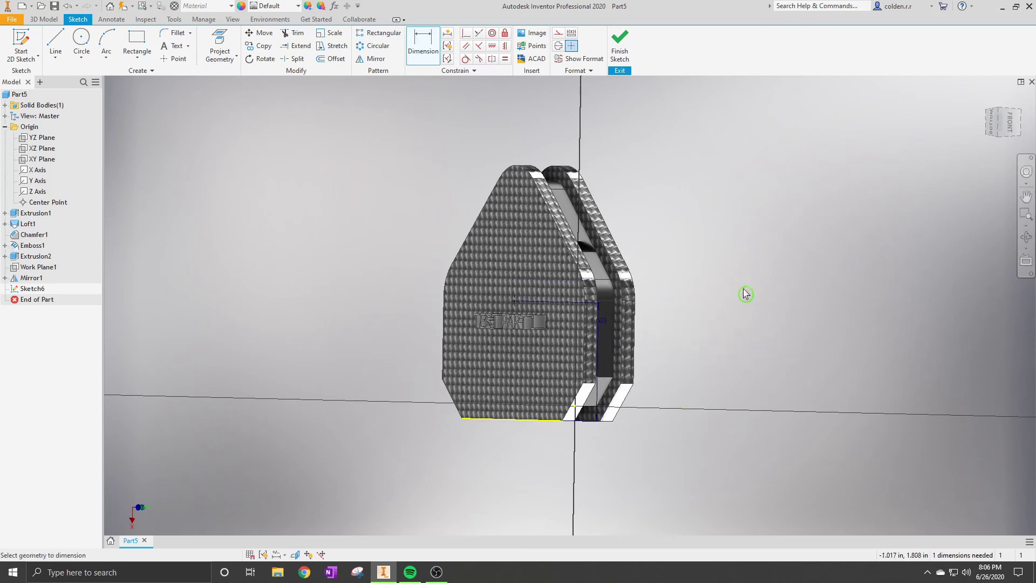
Dimension the point 2.25/2 (1.125) from the right edge and finish the sketch.
click(992, 122)
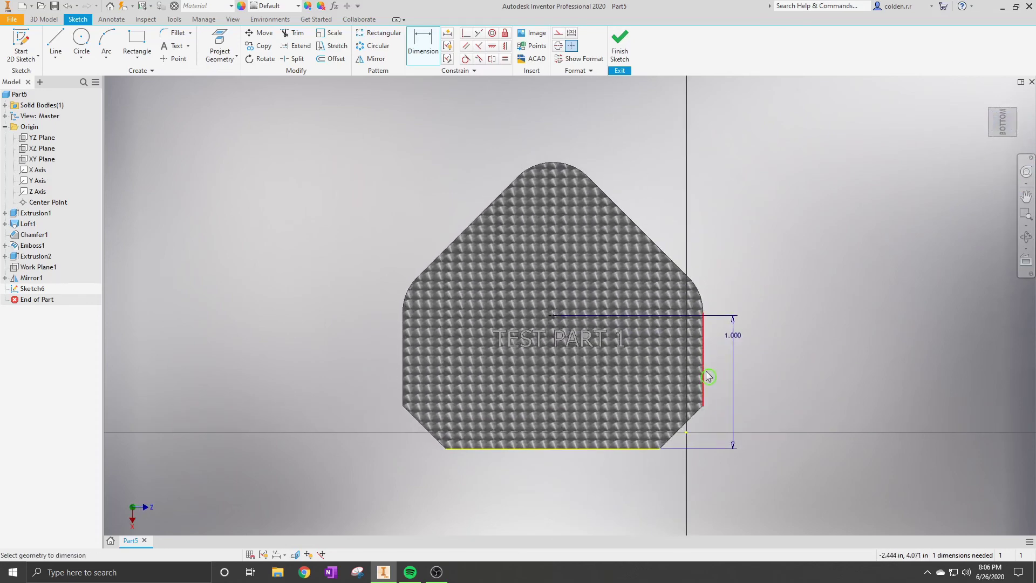
click(704, 341)
click(404, 343)
key(Escape)
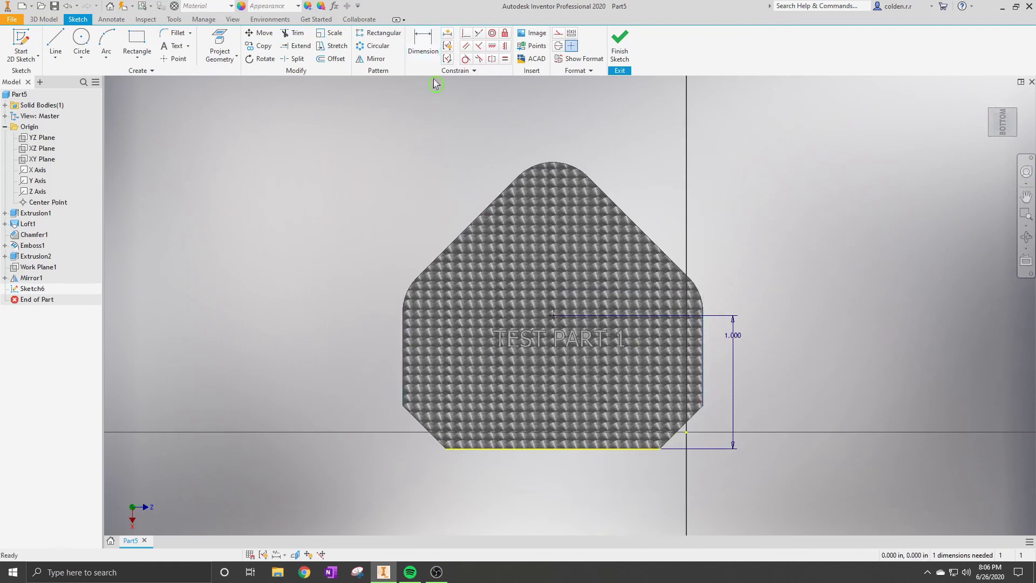
click(706, 339)
click(554, 316)
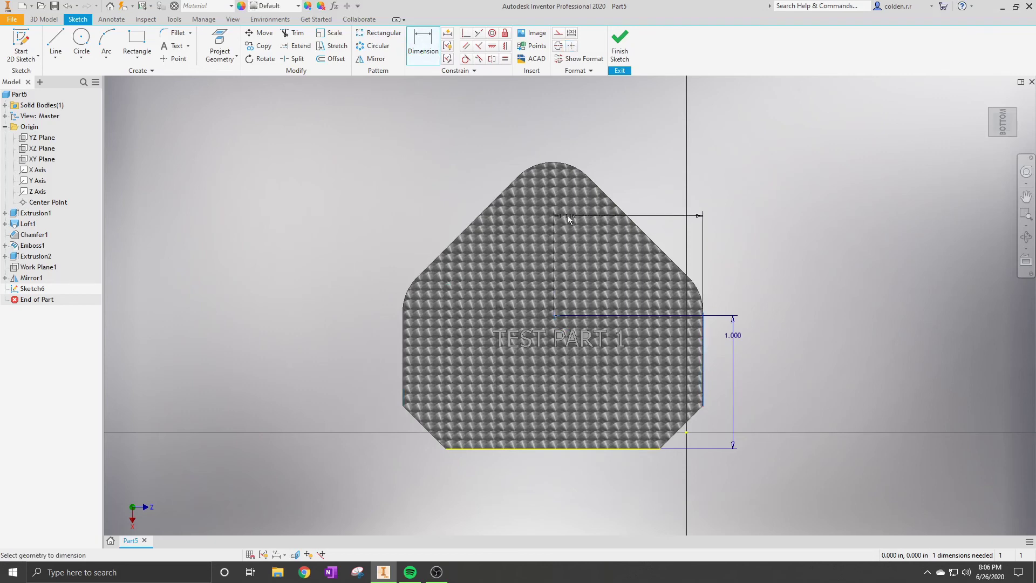
click(559, 138)
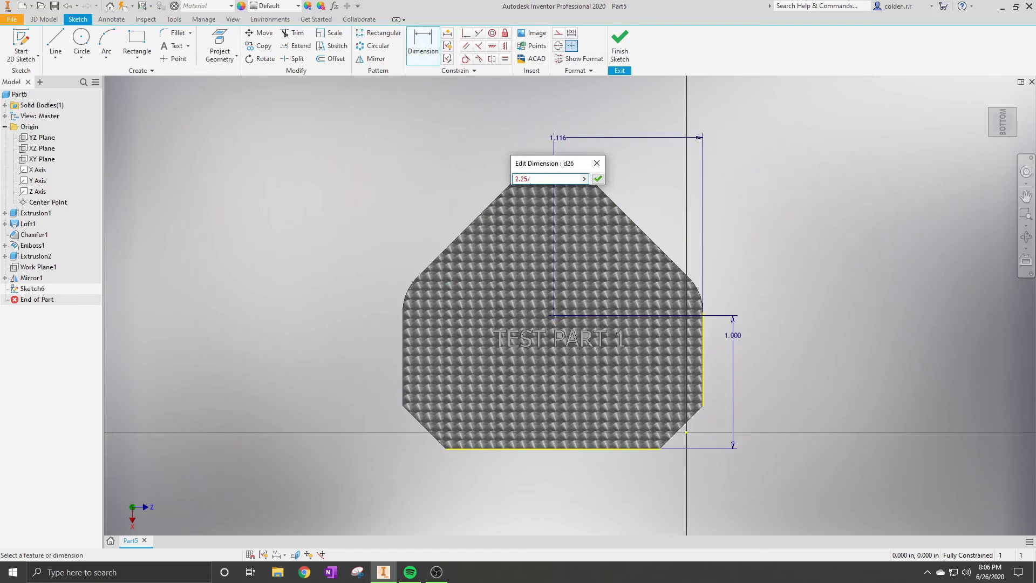
key(Return)
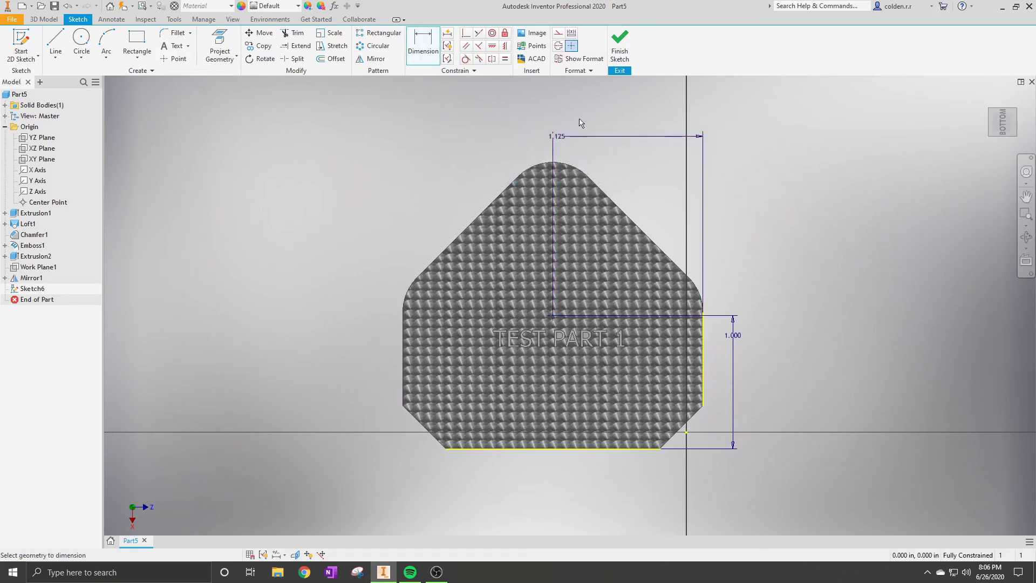
click(621, 52)
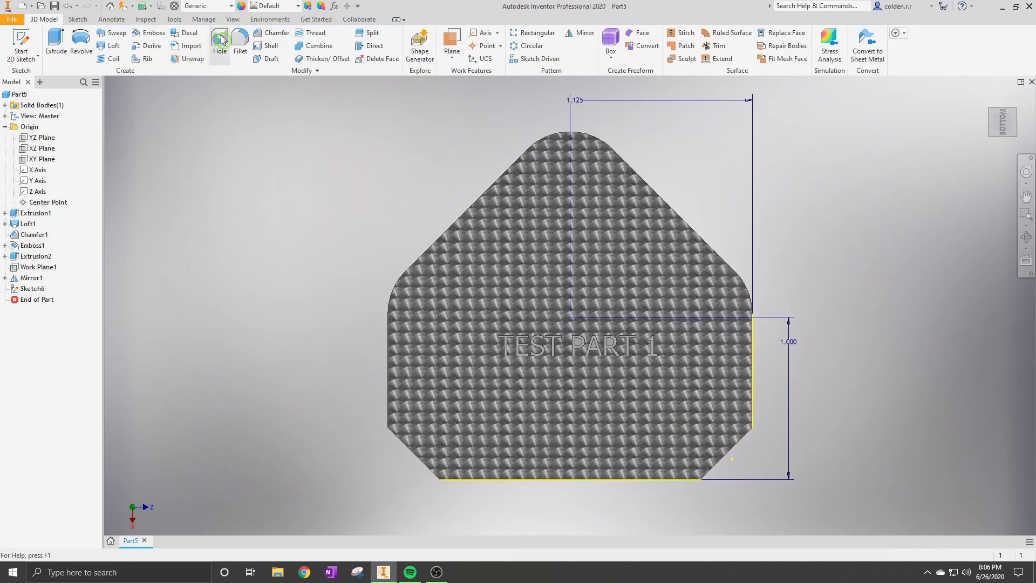
Start a hole at the sketch point with a 0.125 in diameter.
click(219, 38)
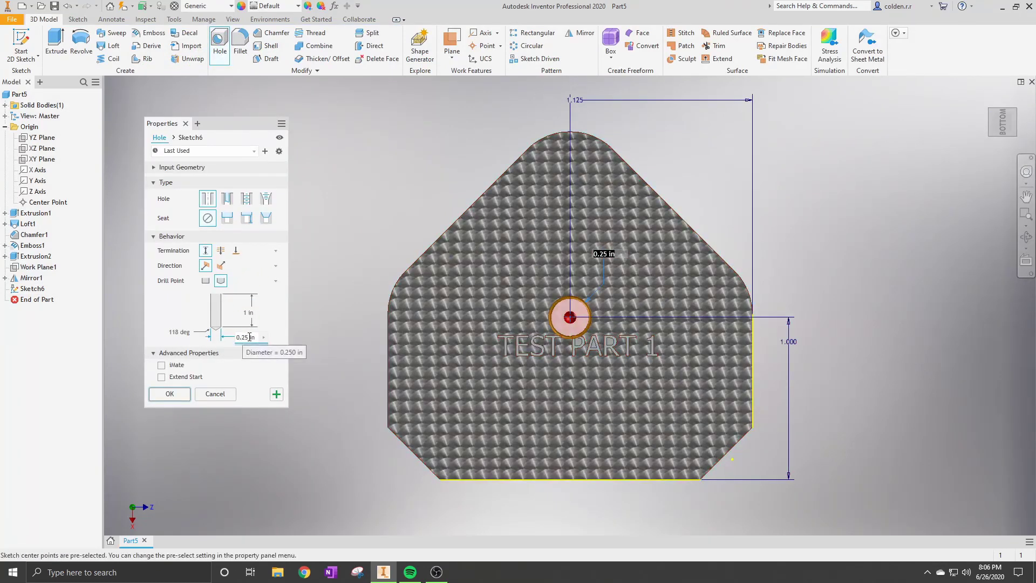
key(BackSpace)
key(BackSpace)
text(125)
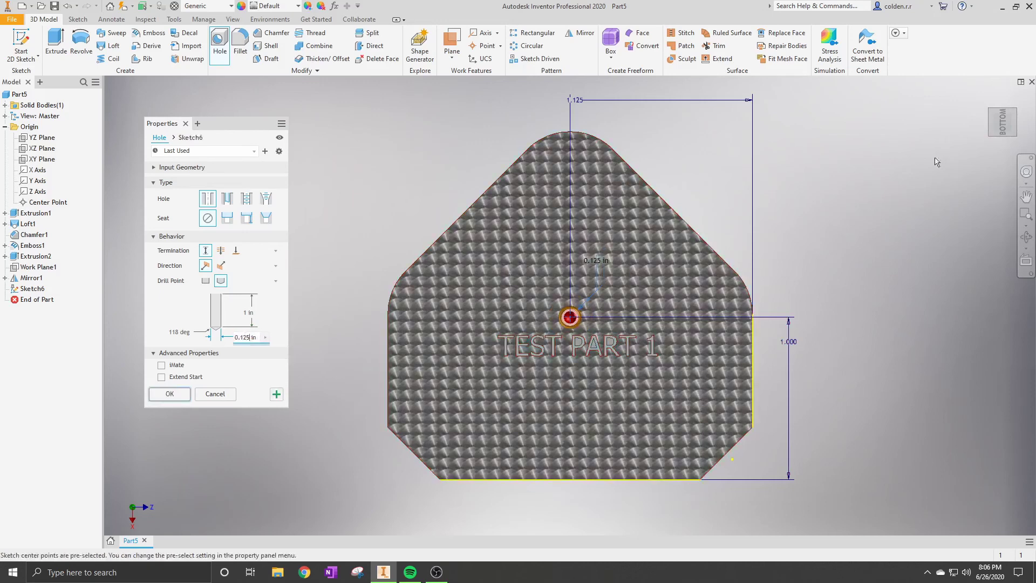
click(1005, 135)
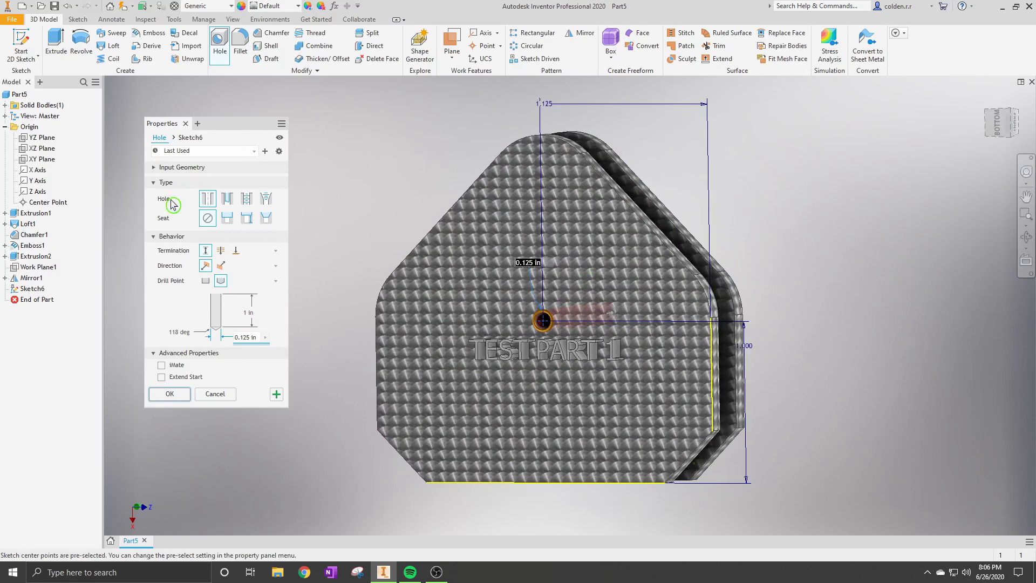
Make the hole counterbored with a .15 counterbore diameter and 0.1 in depth, and finish it.
click(227, 221)
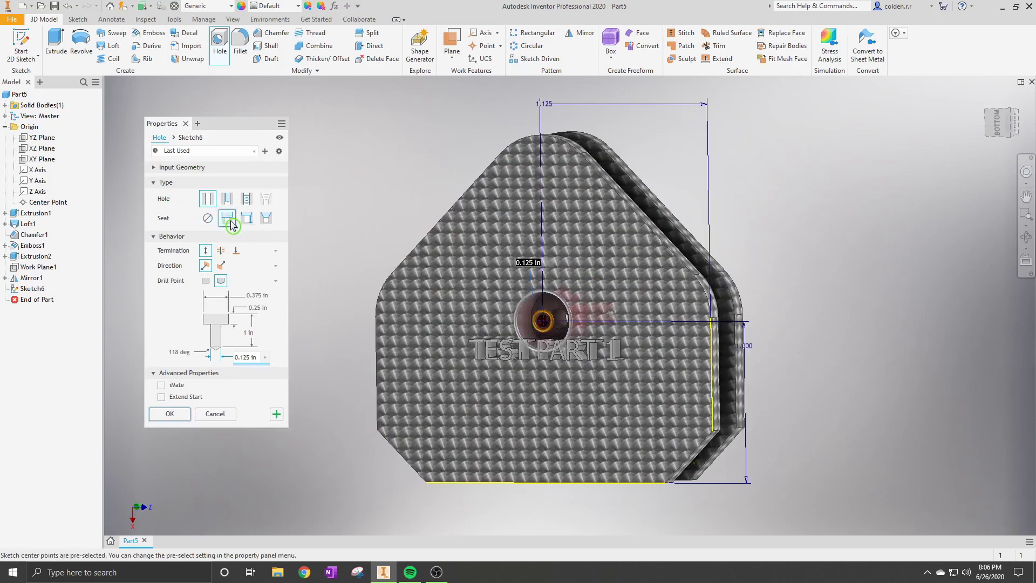
click(261, 296)
click(241, 299)
key(BackSpace)
key(BackSpace)
key(BackSpace)
key(BackSpace)
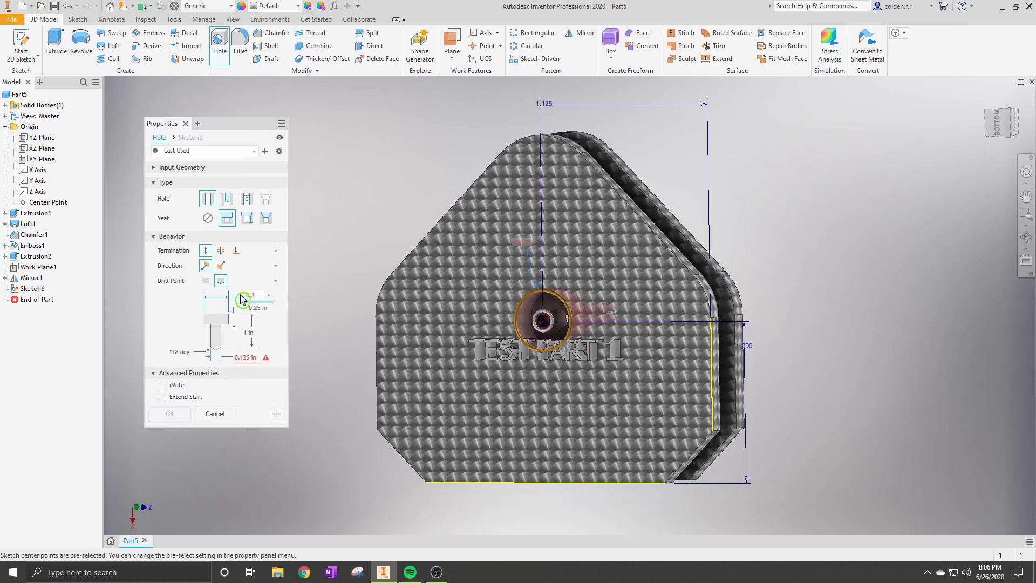
text(1.5)
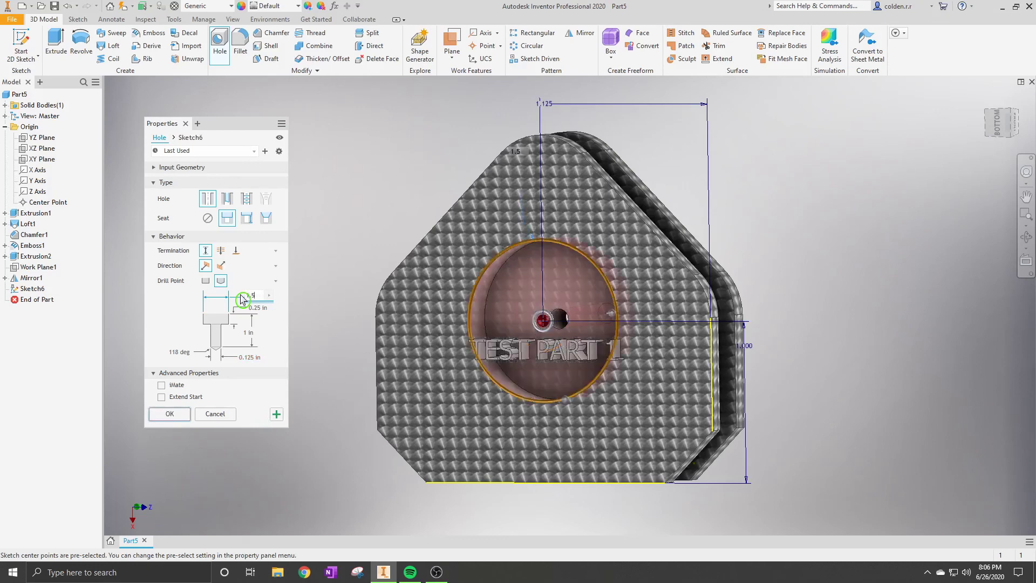
key(BackSpace)
text(1)
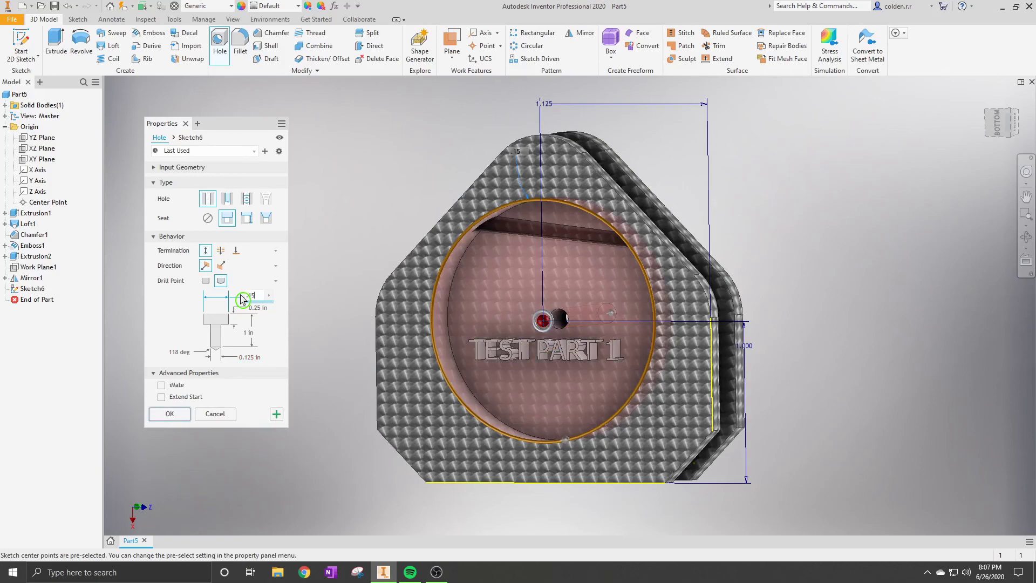
scroll(552, 325, up, 5)
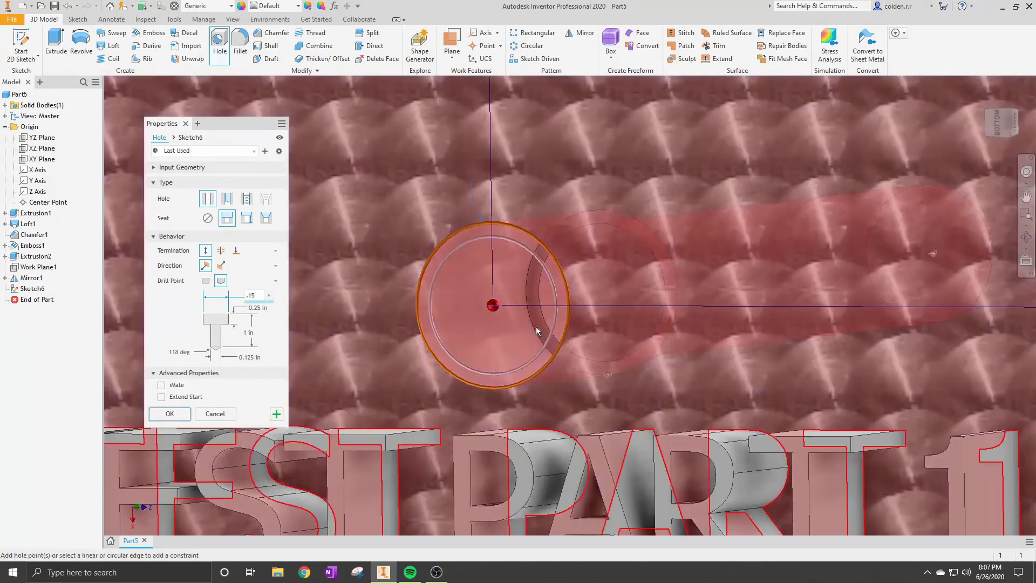
scroll(537, 331, up, 3)
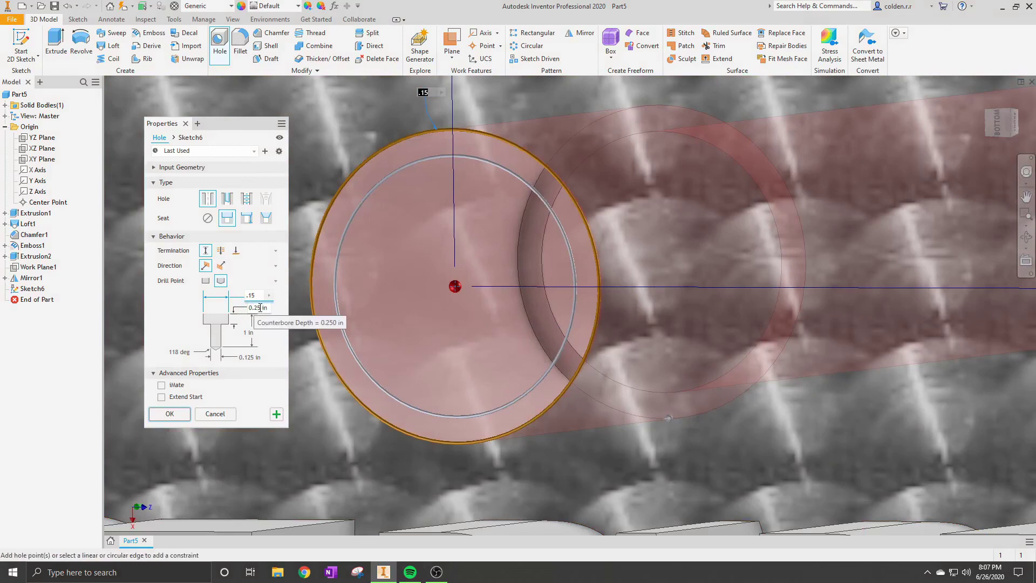
click(259, 308)
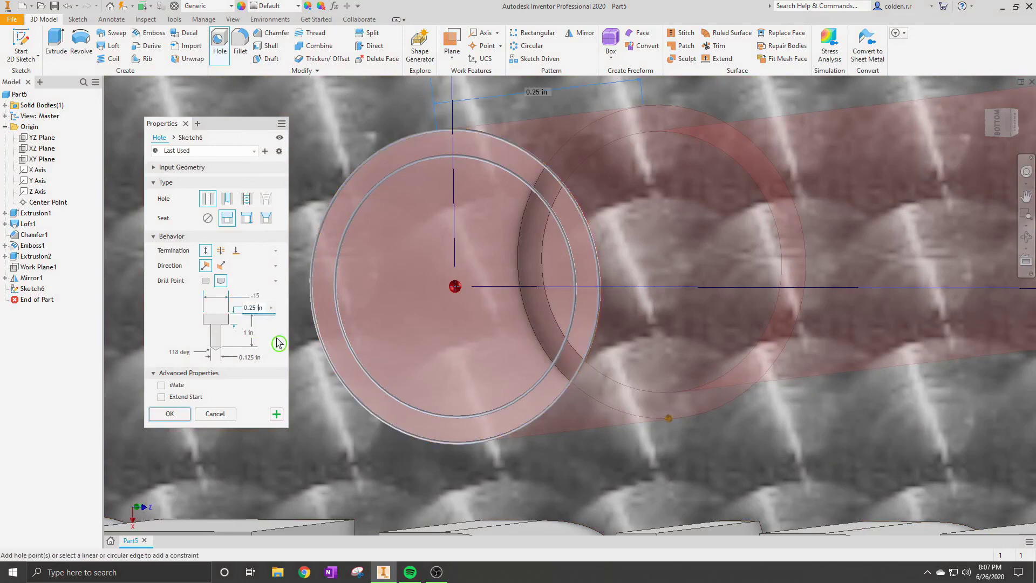
text(0.1)
click(169, 414)
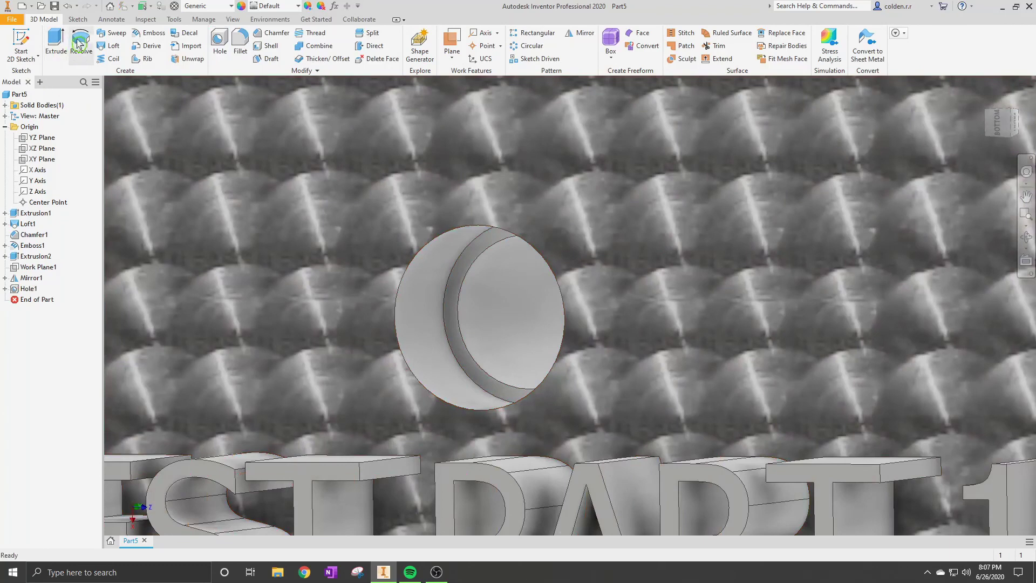
Thread the hole's inner face with an ANSI 5-40 UNC thread and orbit to inspect it.
click(312, 33)
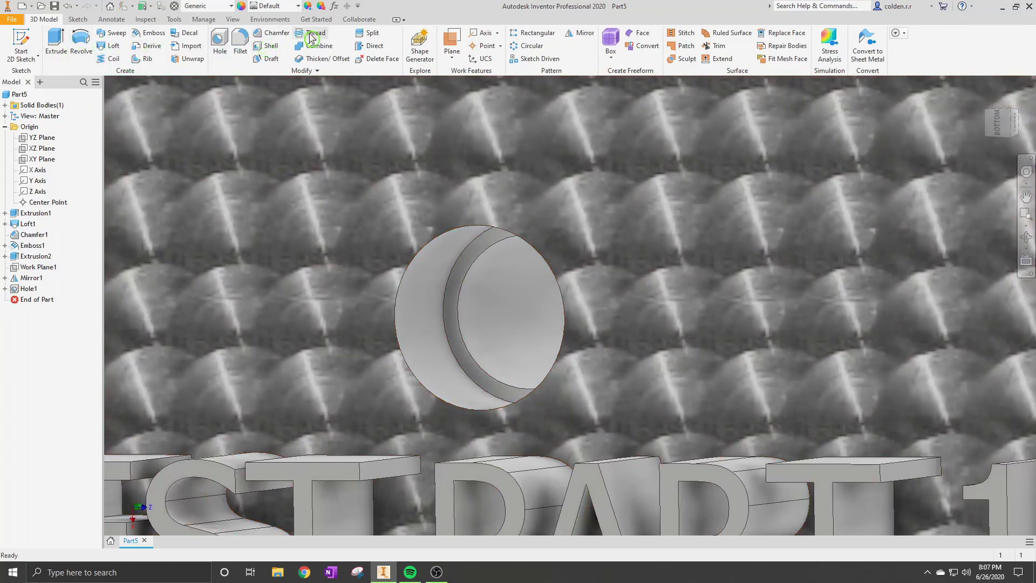
click(485, 318)
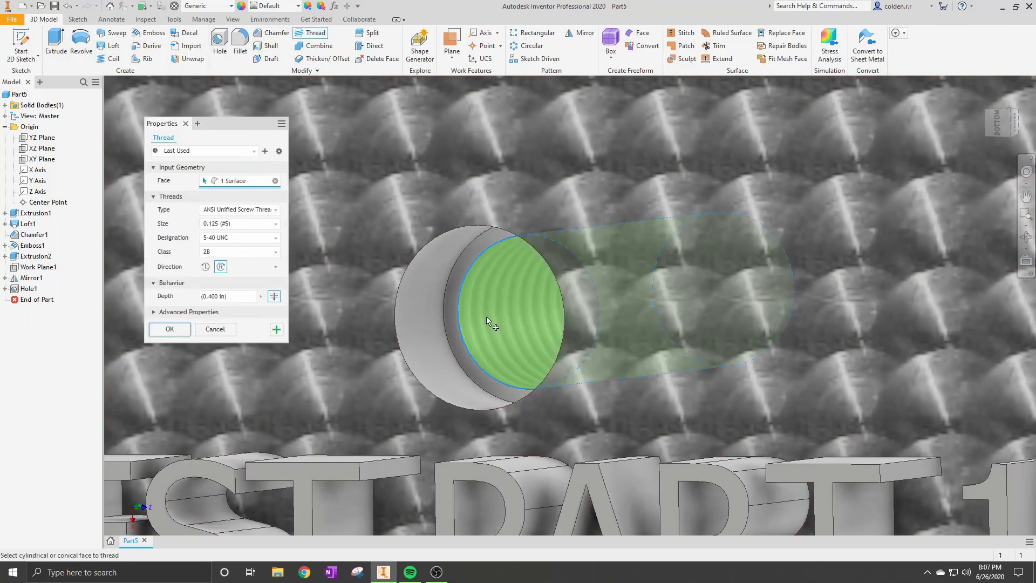
click(169, 328)
scroll(476, 405, down, 10)
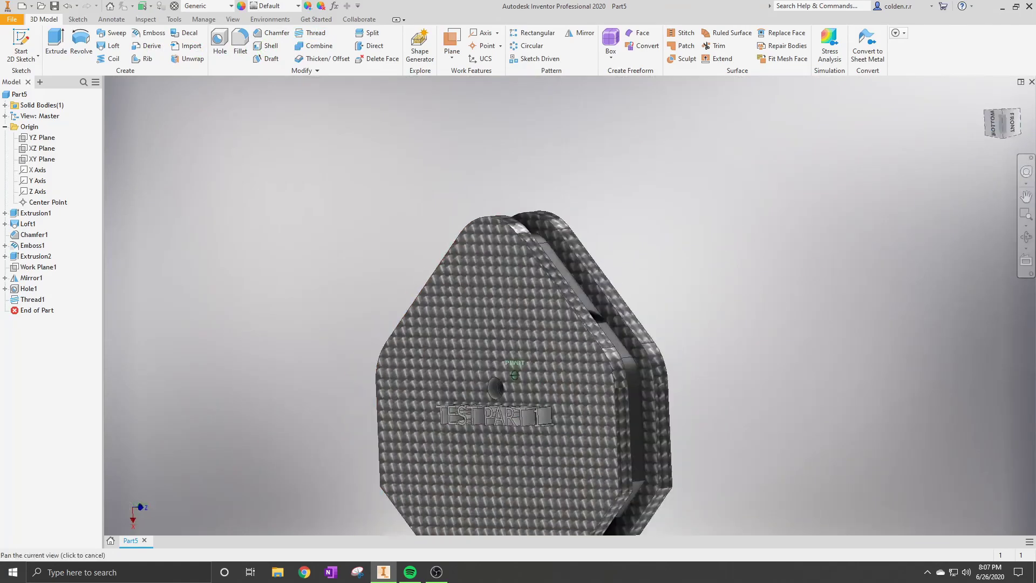
mouse_move(514, 375)
shift+middle_down()
mouse_move(356, 372)
mouse_move(308, 359)
mouse_move(513, 375)
shift+middle_up()
click(1003, 127)
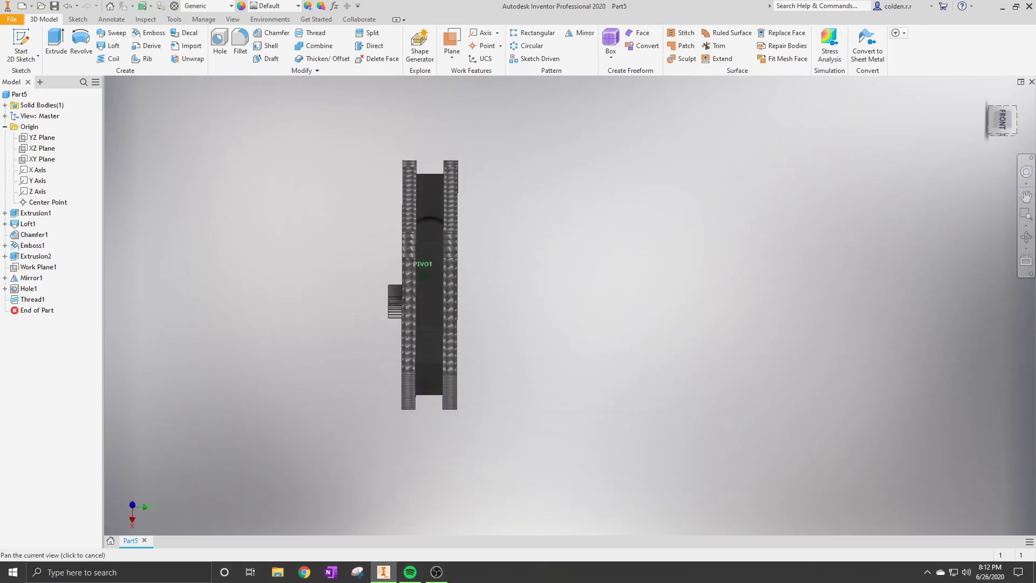
drag(1003, 122, 1022, 123)
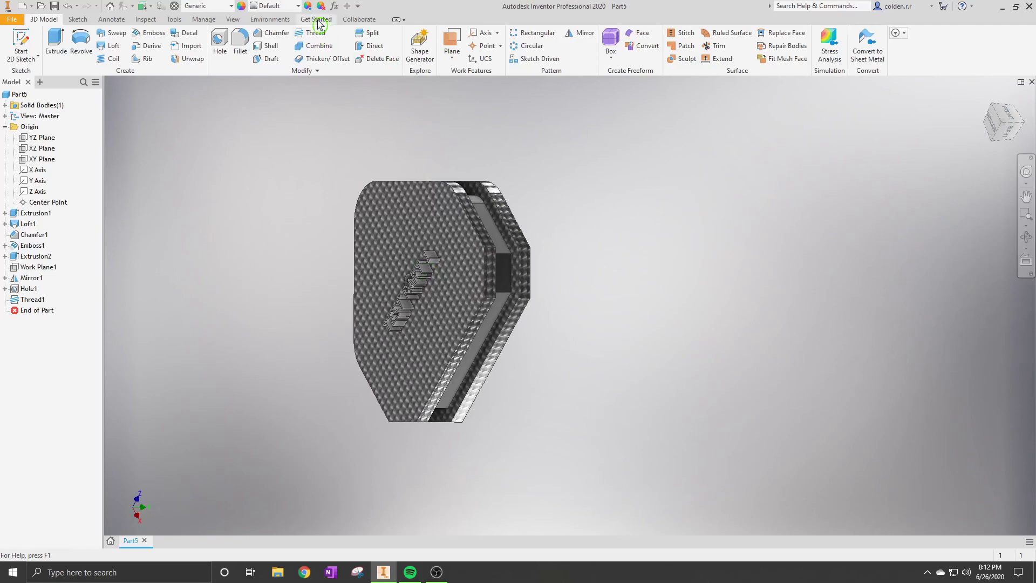
Fillet the inside channel edges with a 0.125 in radius, creating Fillet1.
click(240, 44)
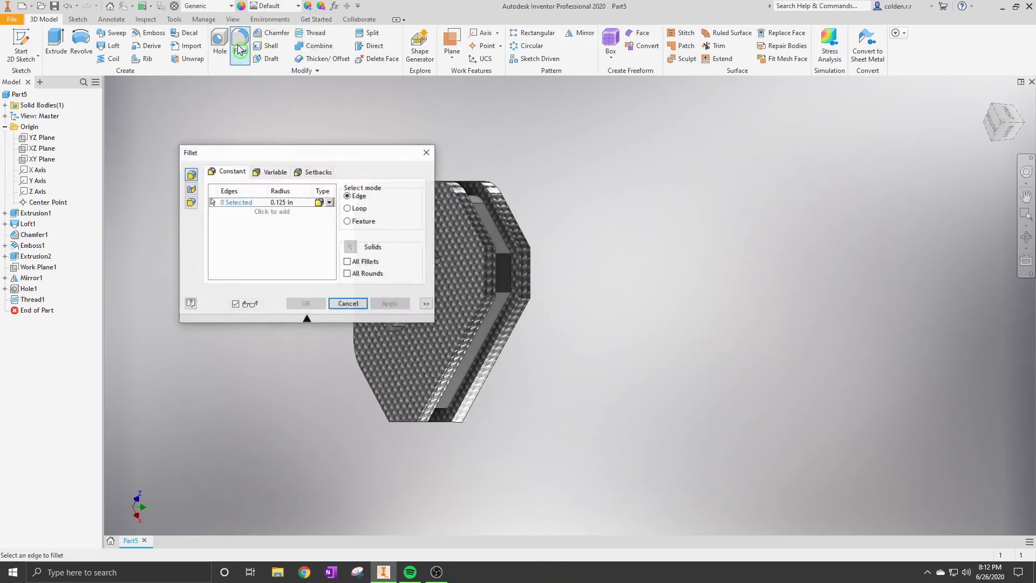
scroll(454, 273, up, 5)
click(464, 255)
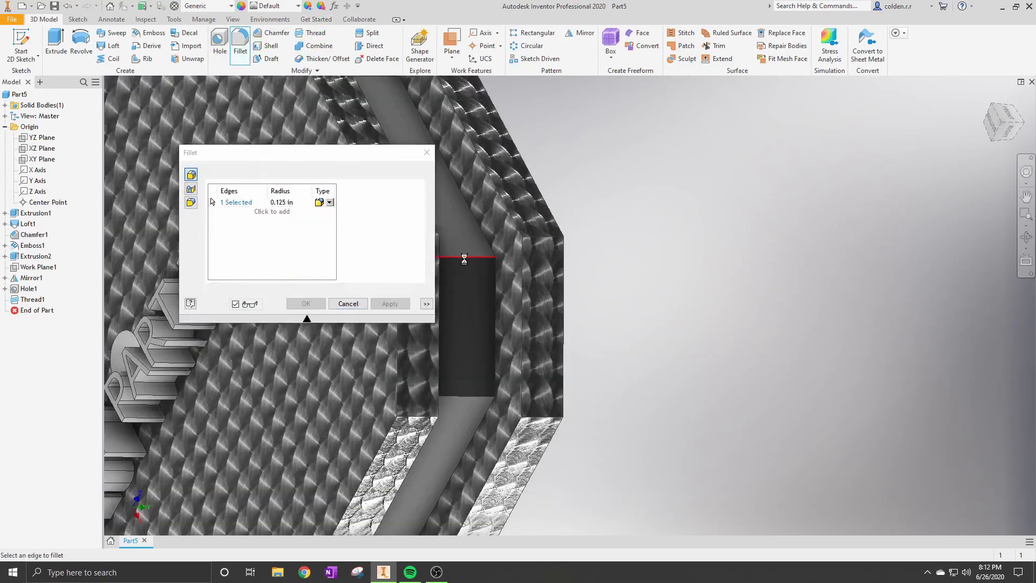
click(474, 396)
scroll(509, 383, down, 4)
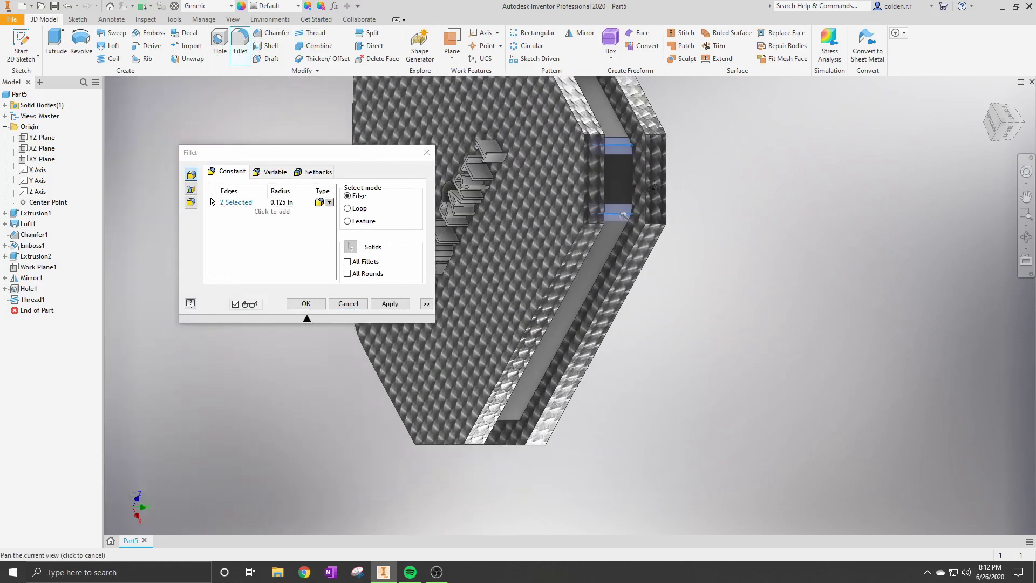
click(1008, 123)
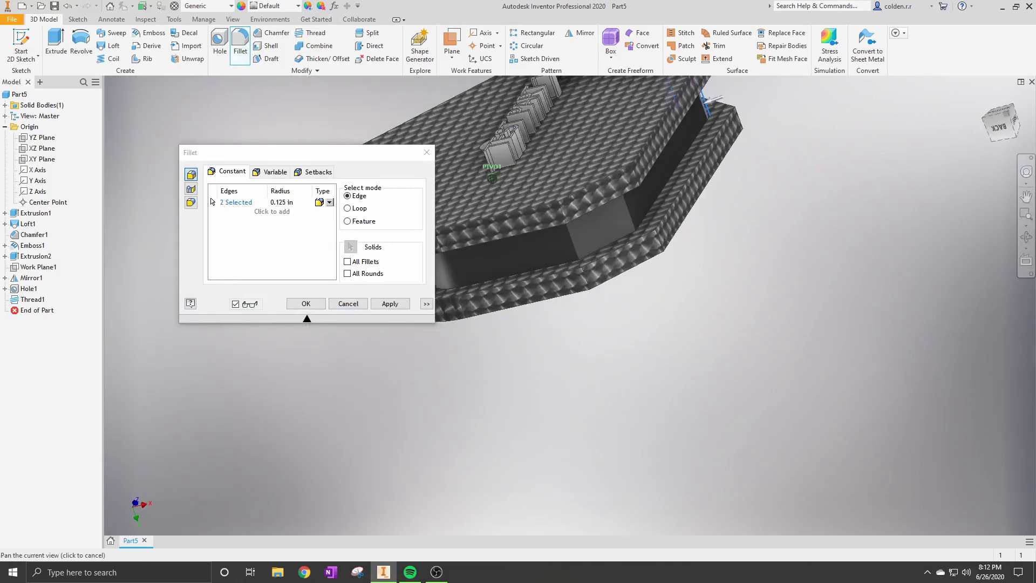
click(629, 215)
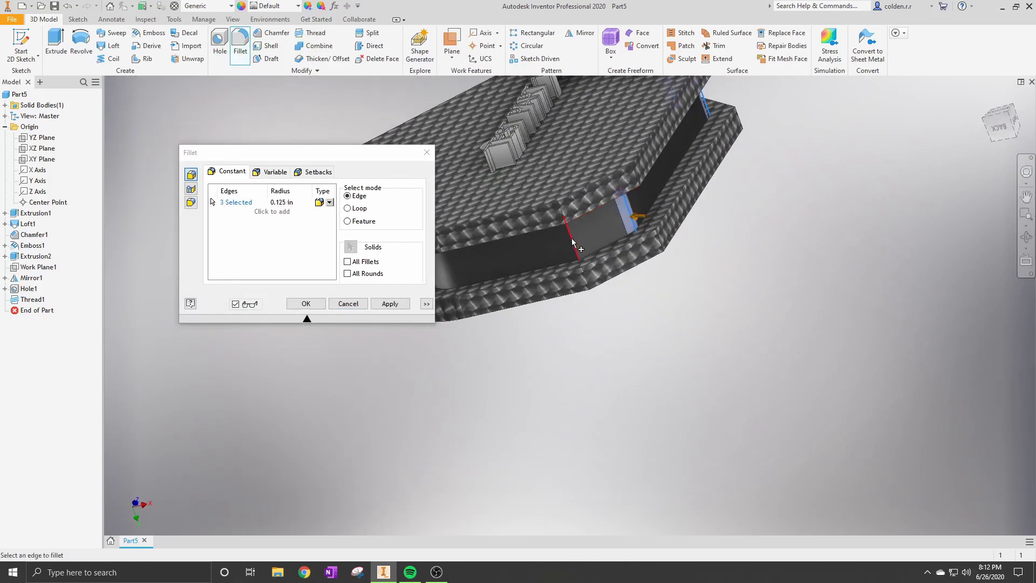
click(572, 243)
click(390, 304)
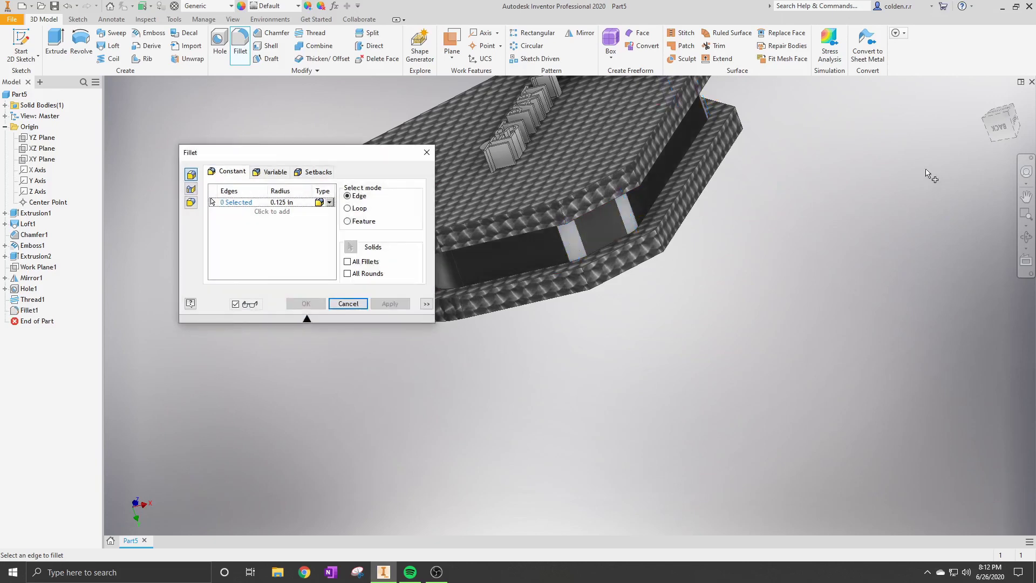
key(Escape)
drag(1012, 118, 999, 151)
click(999, 116)
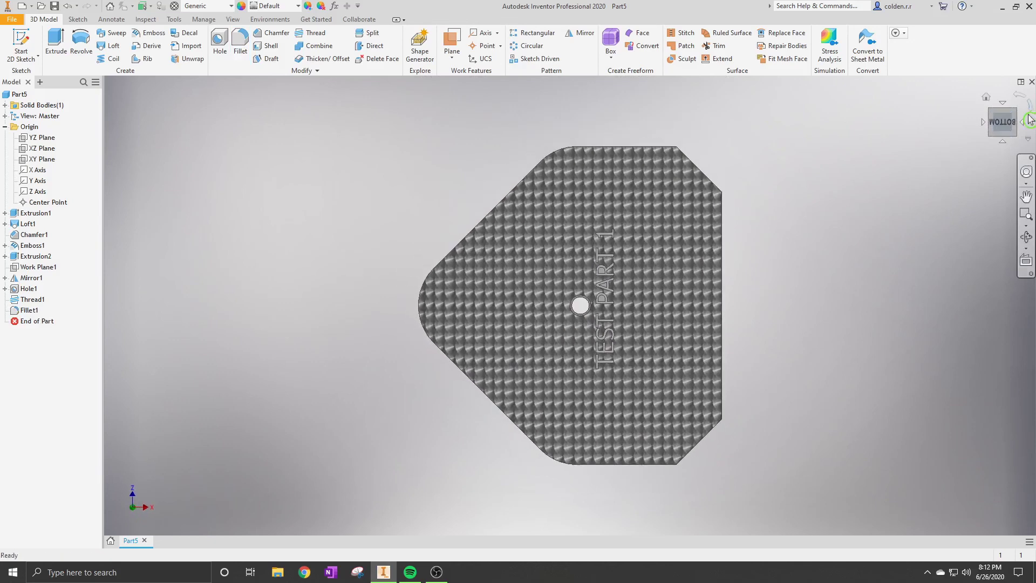
Switch to an isometric view, open Save As, and replace Part5 with 'Custom Part' as the file name.
click(1032, 115)
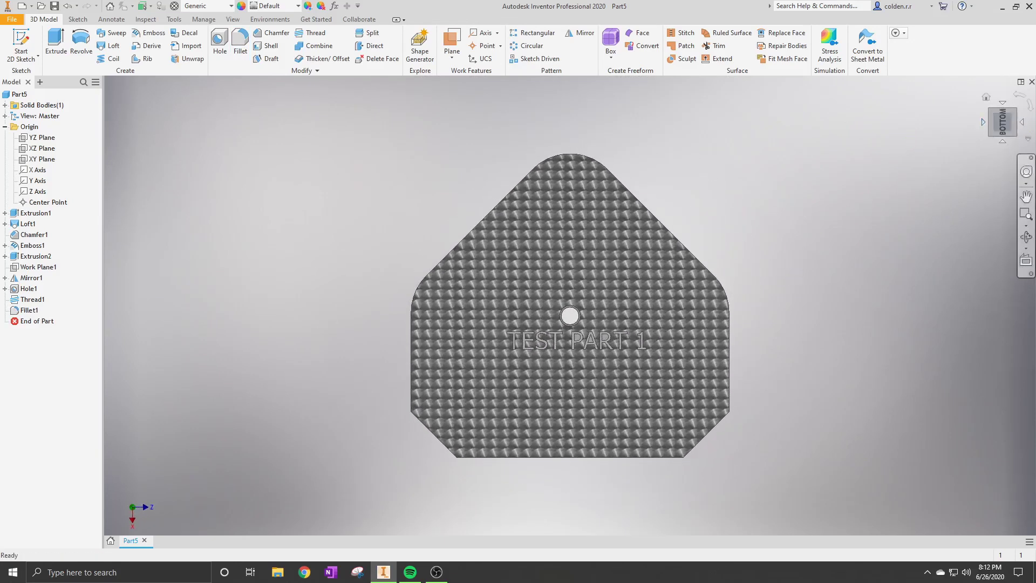
click(1016, 110)
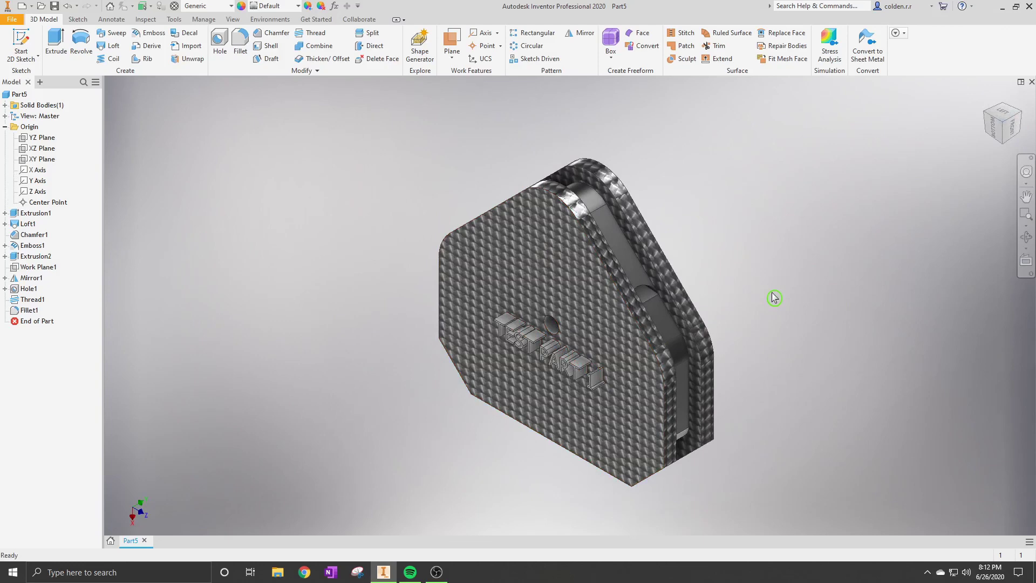
key(ctrl+s)
key(BackSpace)
text(Custom Part)
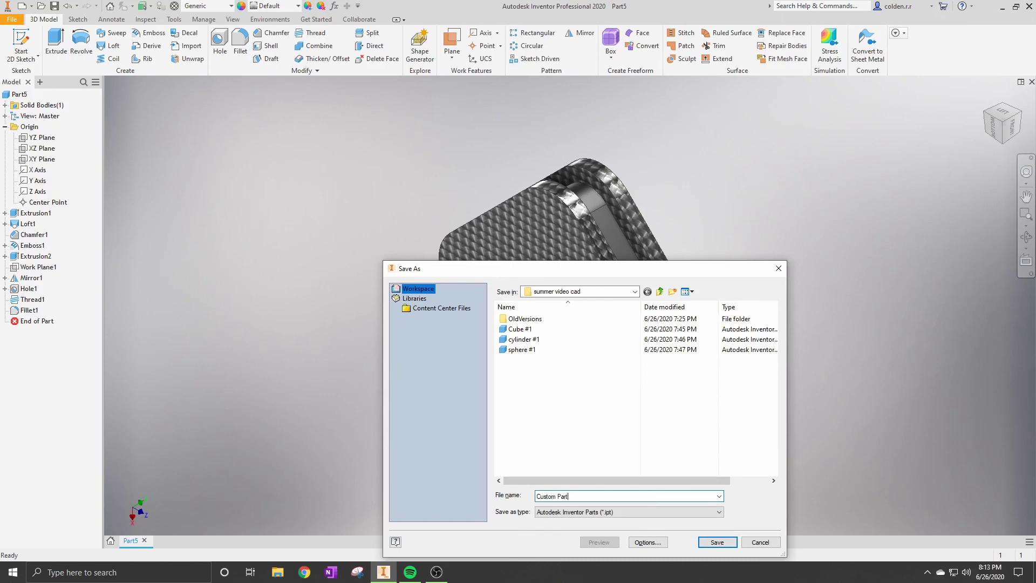
Save the part as 'Custom Part' (.ipt) in the summer video cad folder.
click(718, 542)
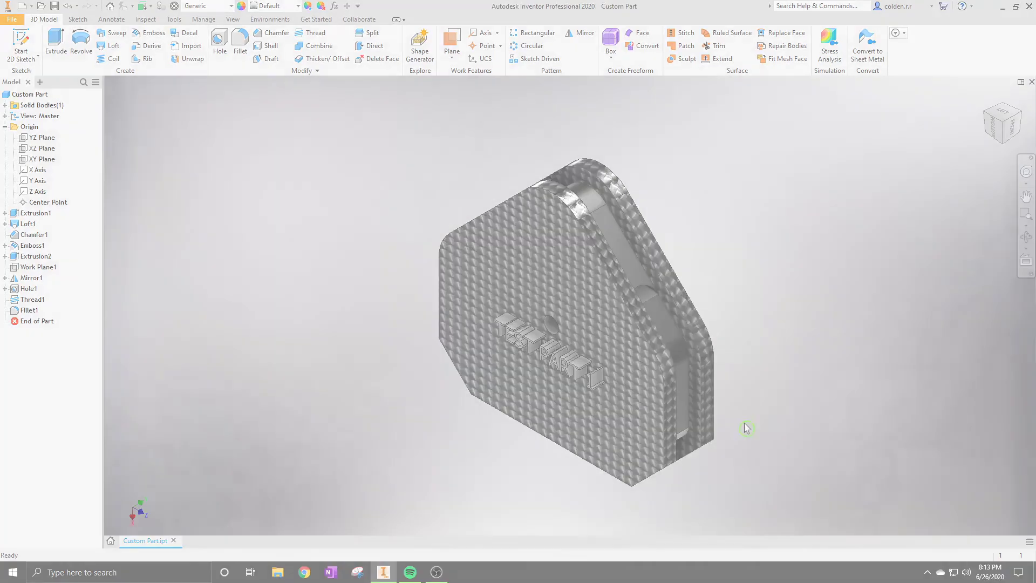